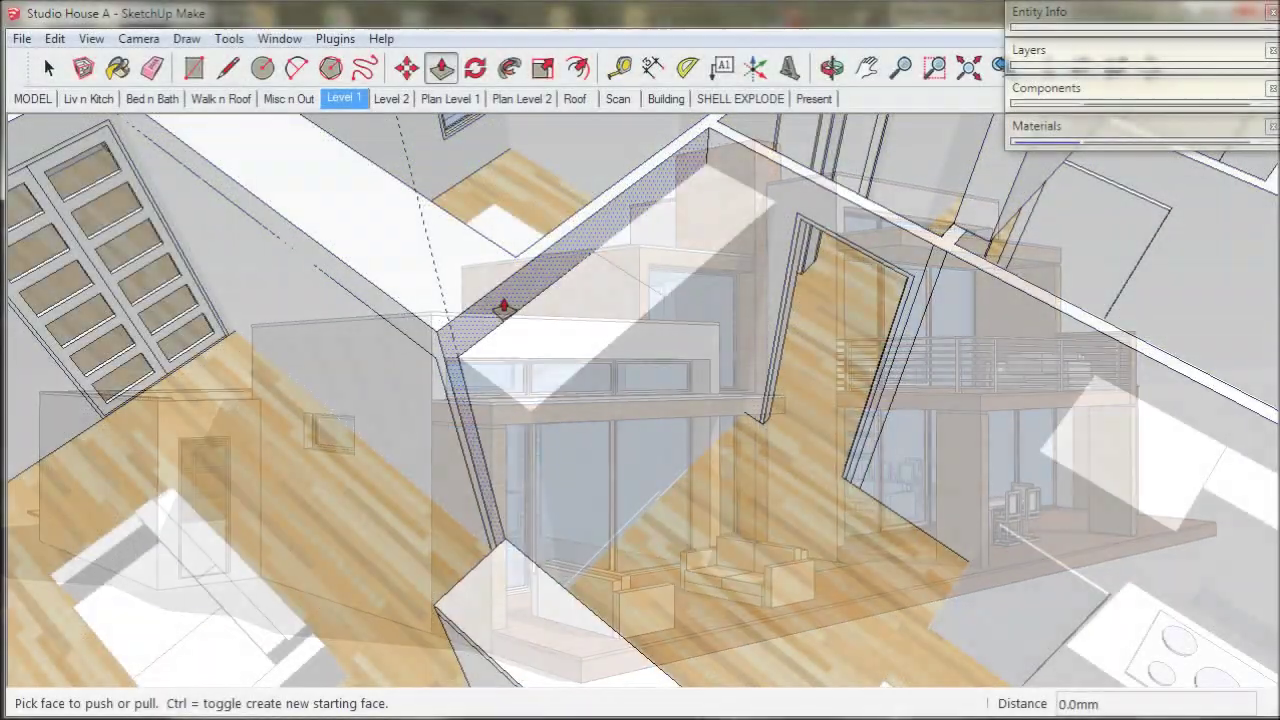
# Orbit the Level 1 scene of Studio House A to look down over the bedroom wing.
pyautogui.moveTo(505, 300); pyautogui.dragTo(565, 400)
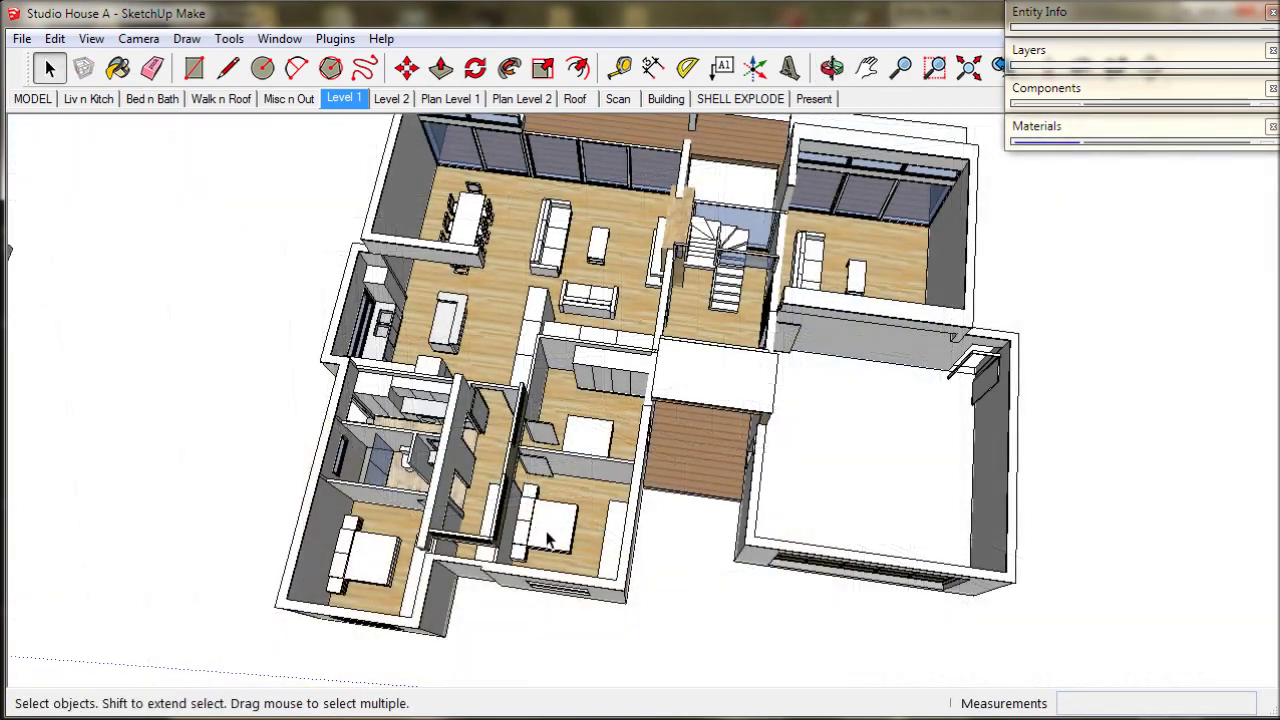
pyautogui.scroll(5, 546, 530)
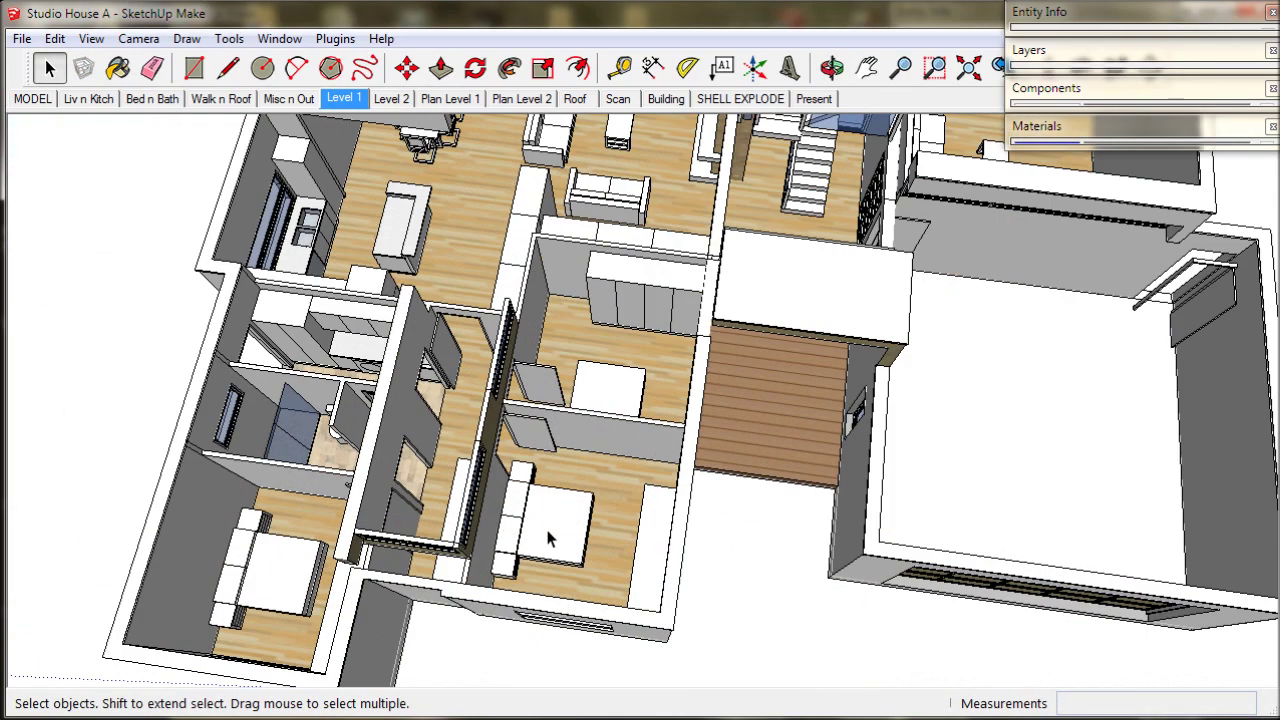
pyautogui.moveTo(545, 525); pyautogui.dragTo(463, 512, button='middle')
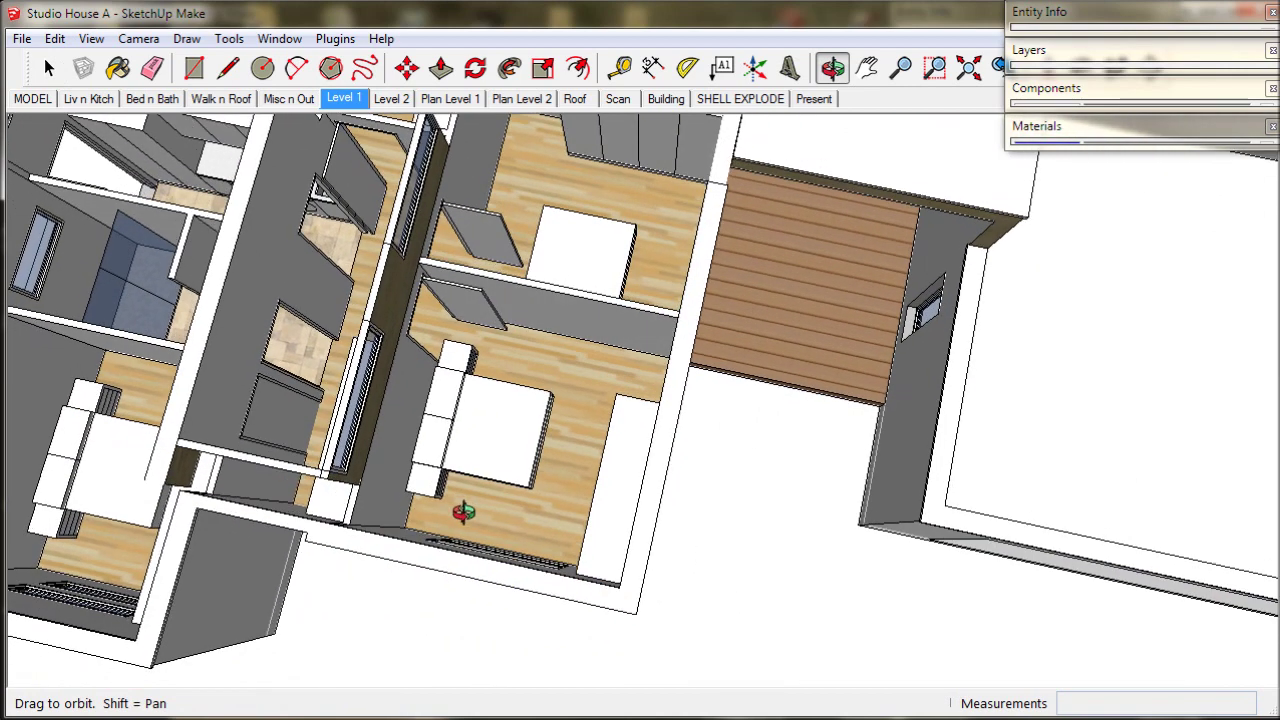
pyautogui.click(618, 99)
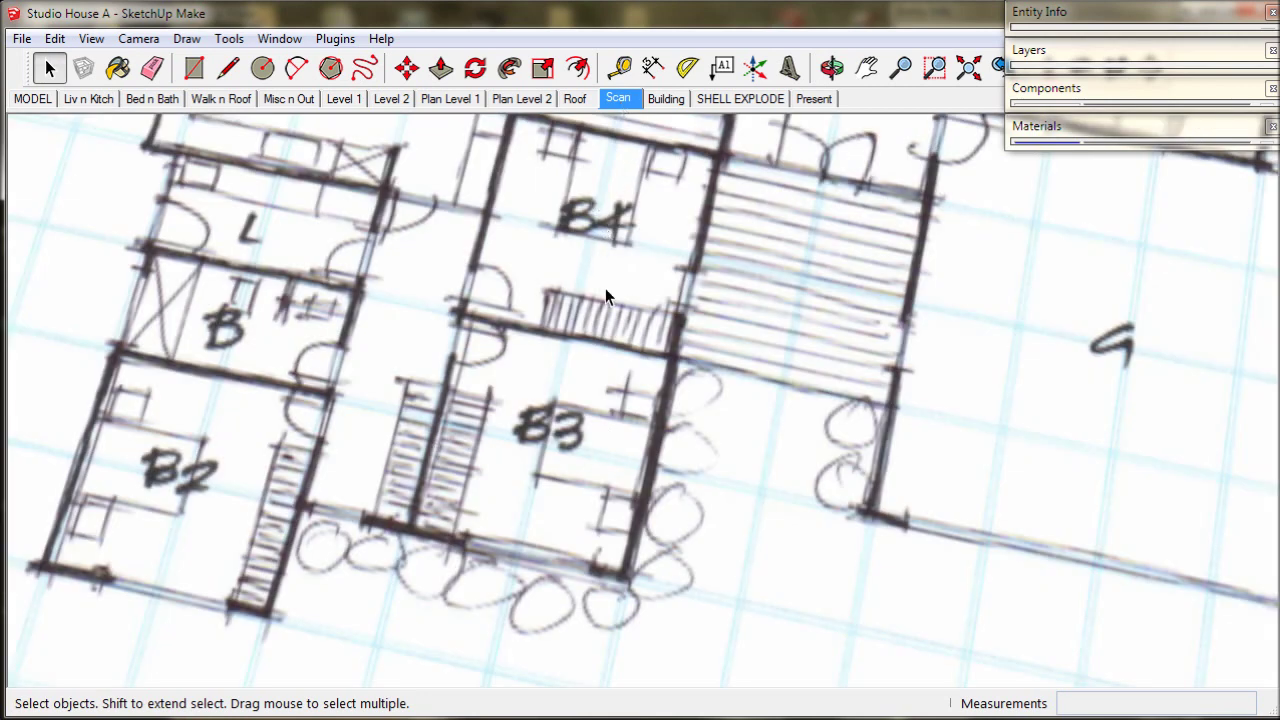
pyautogui.click(343, 99)
pyautogui.moveTo(700, 345)
pyautogui.mouseDown(button='middle')
pyautogui.moveTo(727, 415)
pyautogui.moveTo(422, 515)
pyautogui.moveTo(562, 492)
pyautogui.moveTo(566, 357)
pyautogui.moveTo(560, 393)
pyautogui.mouseUp(button='middle')
pyautogui.scroll(5, 563, 482)
# Flip the first bed and its neighbouring counter along the red direction.
pyautogui.click(560, 394)
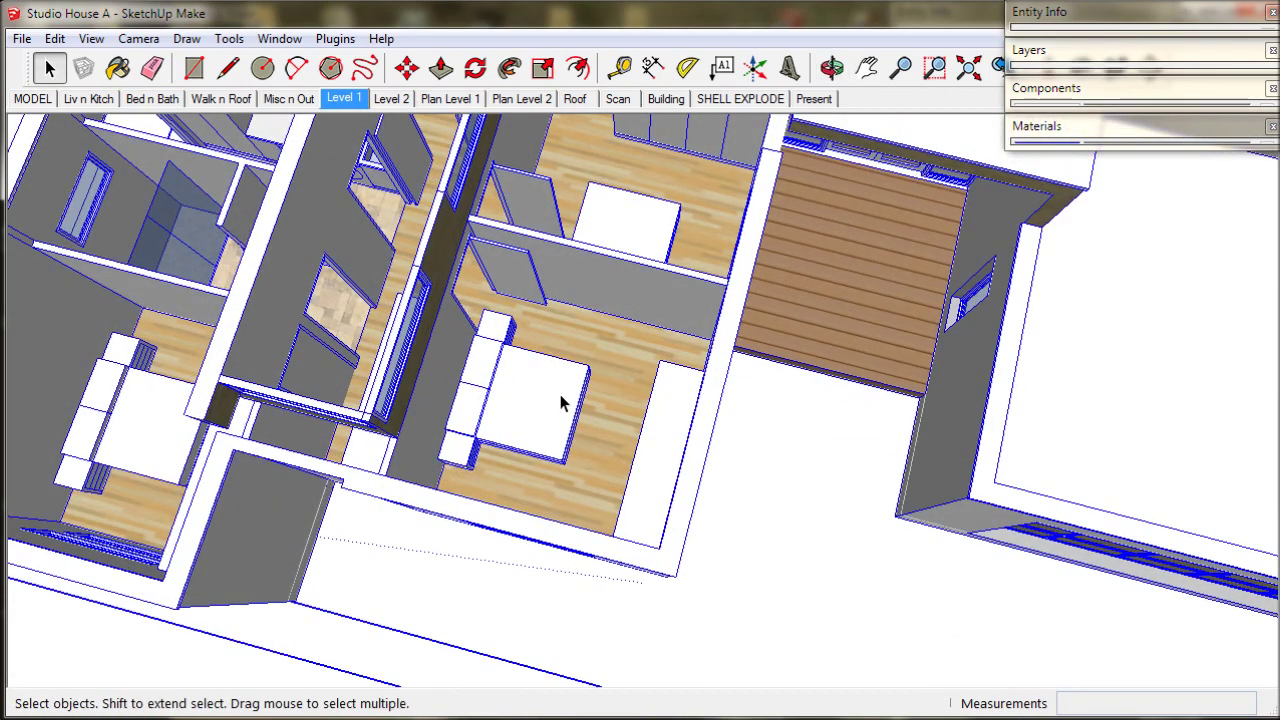
pyautogui.doubleClick(561, 400)
pyautogui.keyDown('shift'); pyautogui.click(657, 401); pyautogui.keyUp('shift')
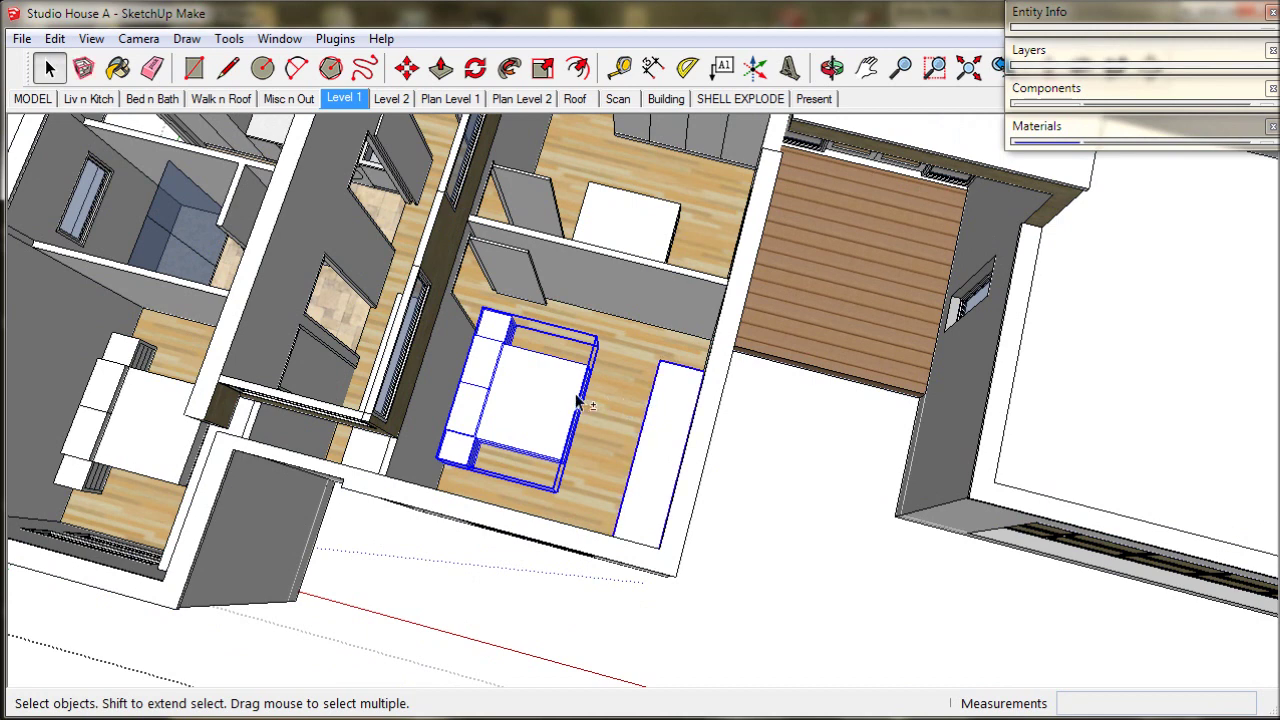
pyautogui.rightClick(549, 399)
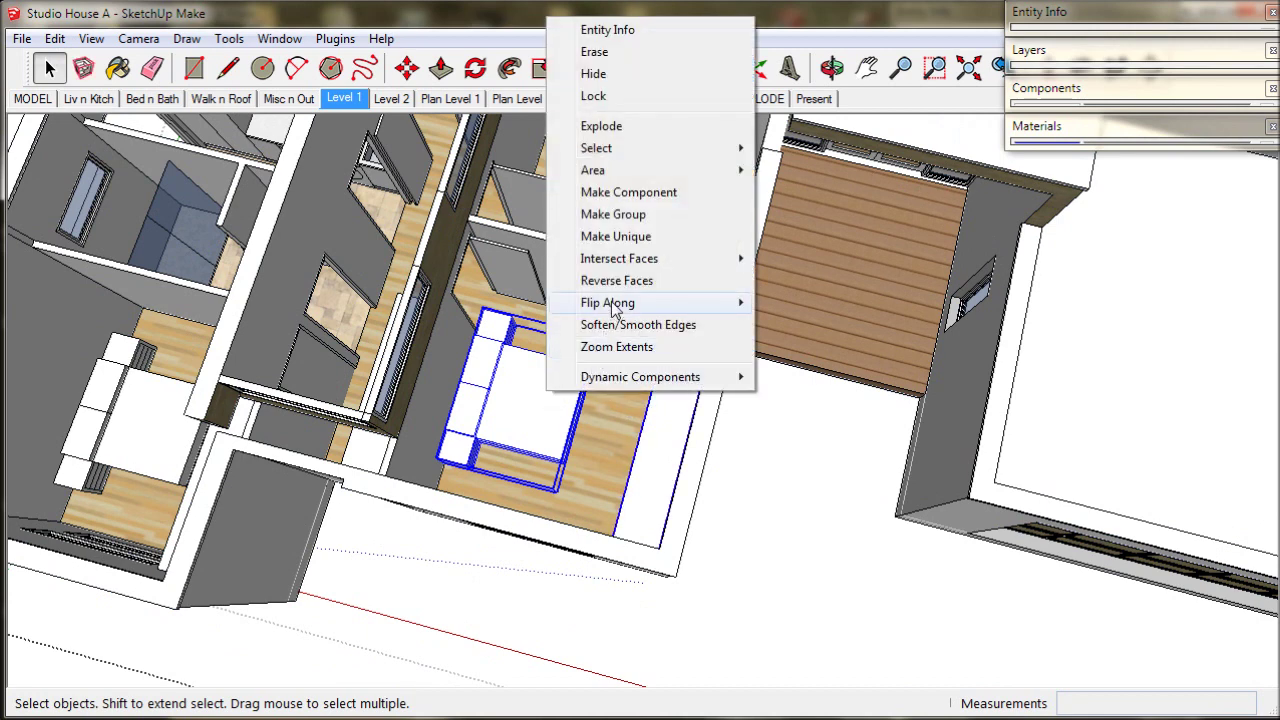
pyautogui.moveTo(745, 310)
pyautogui.click(783, 303)
# Flip the upper bedroom's bed and cupboard along the green direction, then clear the selection.
pyautogui.moveTo(748, 305); pyautogui.dragTo(623, 423, button='middle')
pyautogui.click(620, 395)
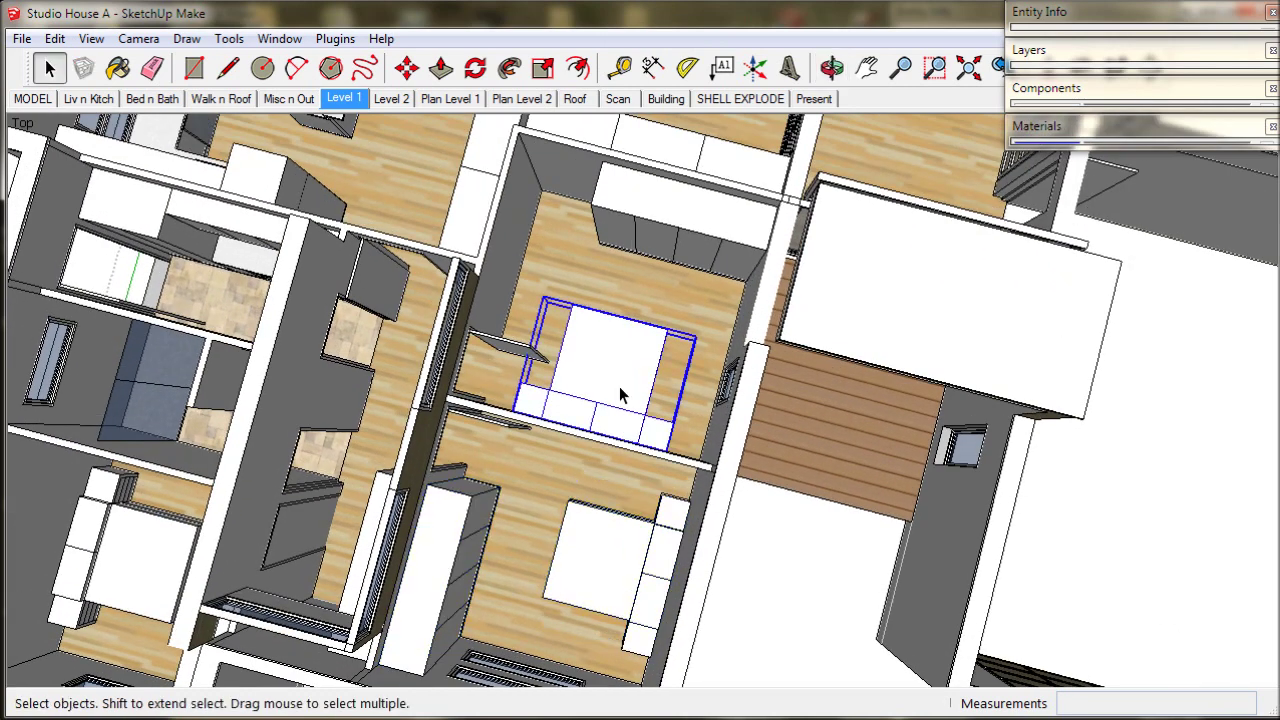
pyautogui.keyDown('shift'); pyautogui.click(659, 233); pyautogui.keyUp('shift')
pyautogui.rightClick(659, 229)
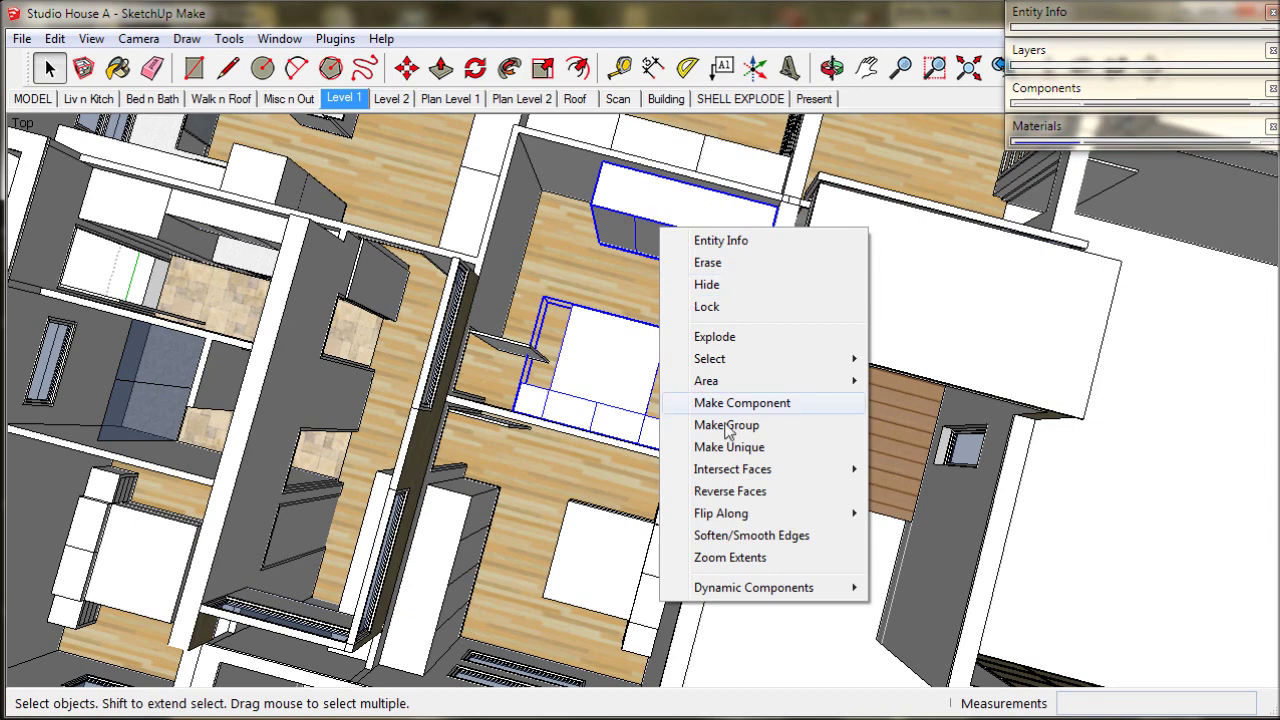
pyautogui.moveTo(785, 517)
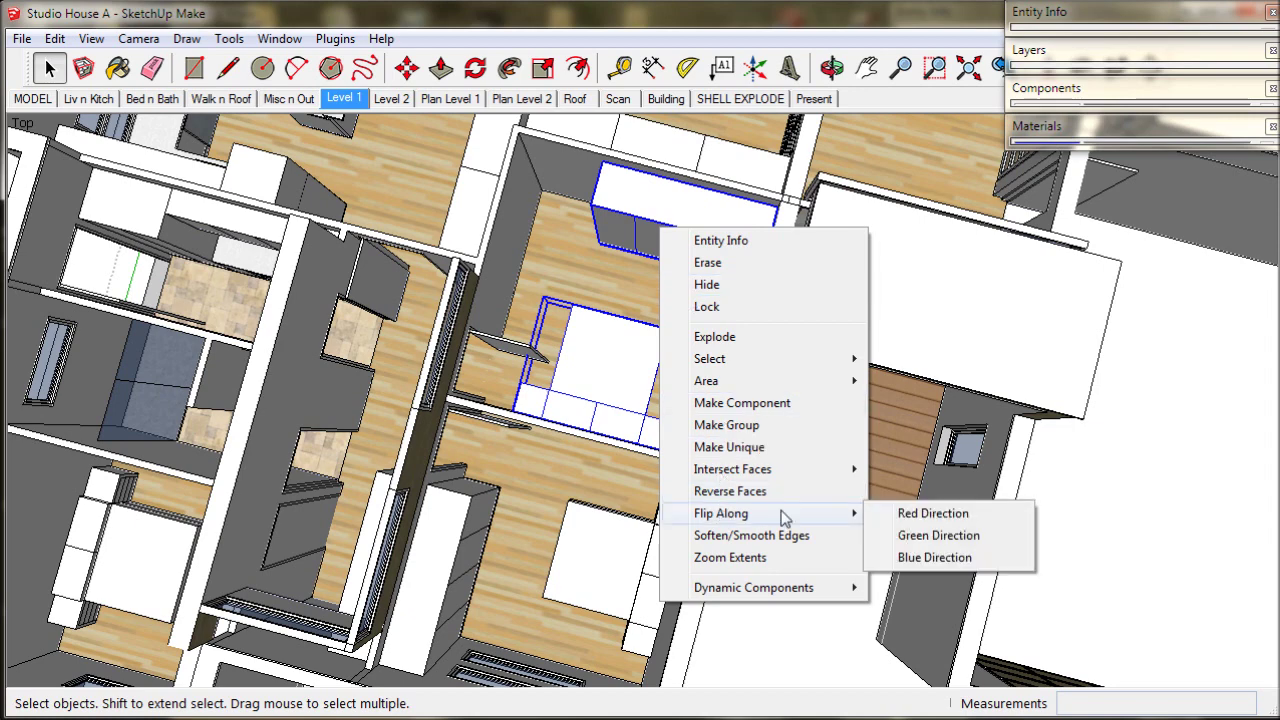
pyautogui.click(912, 536)
pyautogui.moveTo(688, 465); pyautogui.dragTo(537, 343, button='middle')
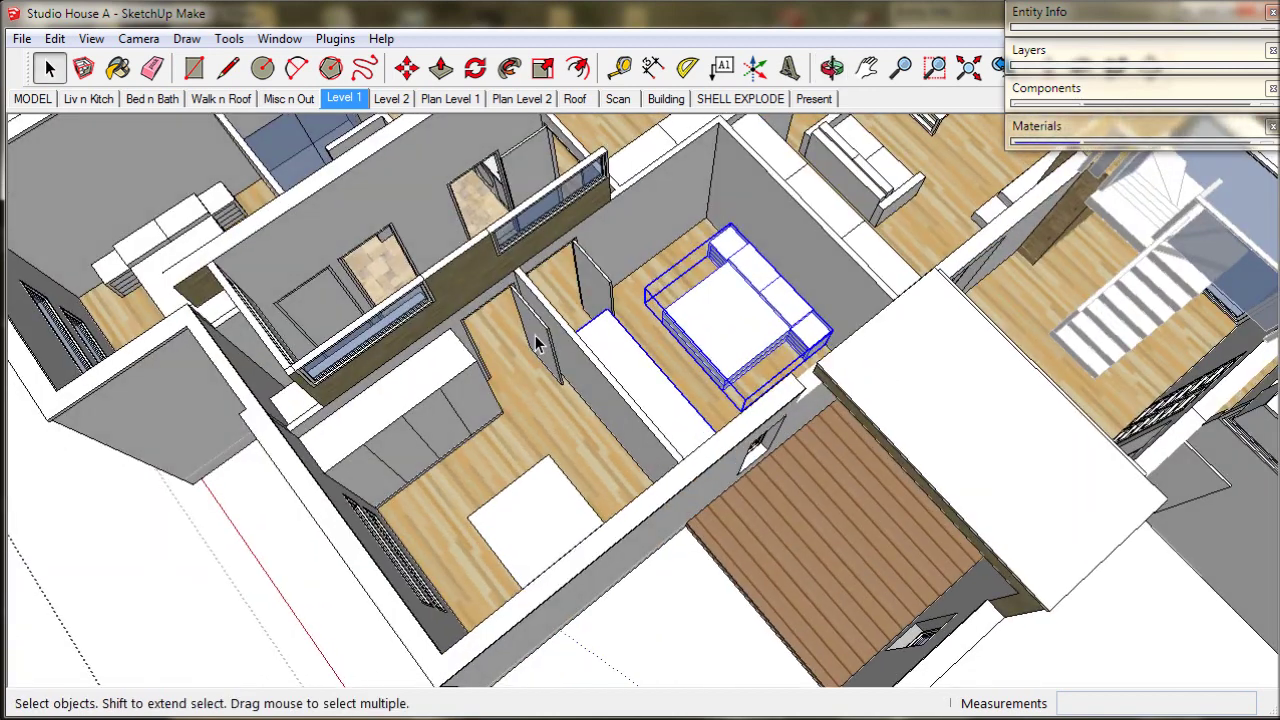
pyautogui.hotkey('ctrl', 't')
# Flip the tall cupboard along the component's red axis.
pyautogui.rightClick(611, 287)
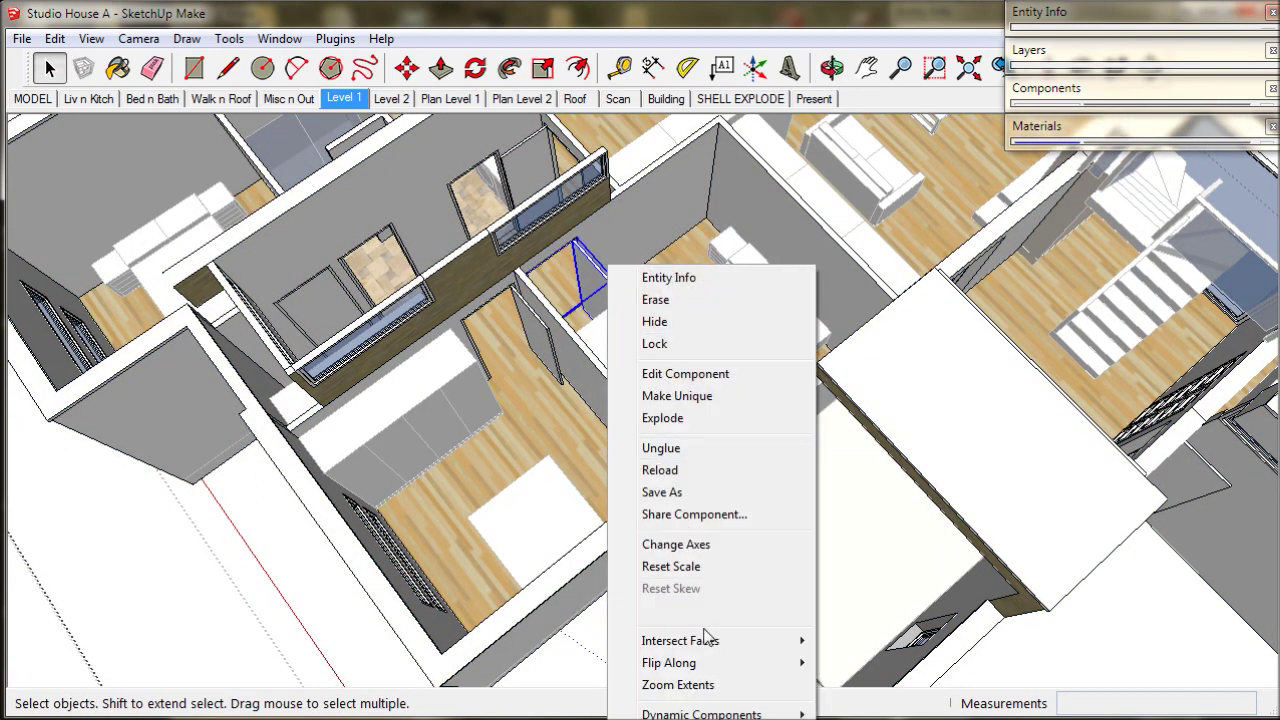
pyautogui.moveTo(709, 663)
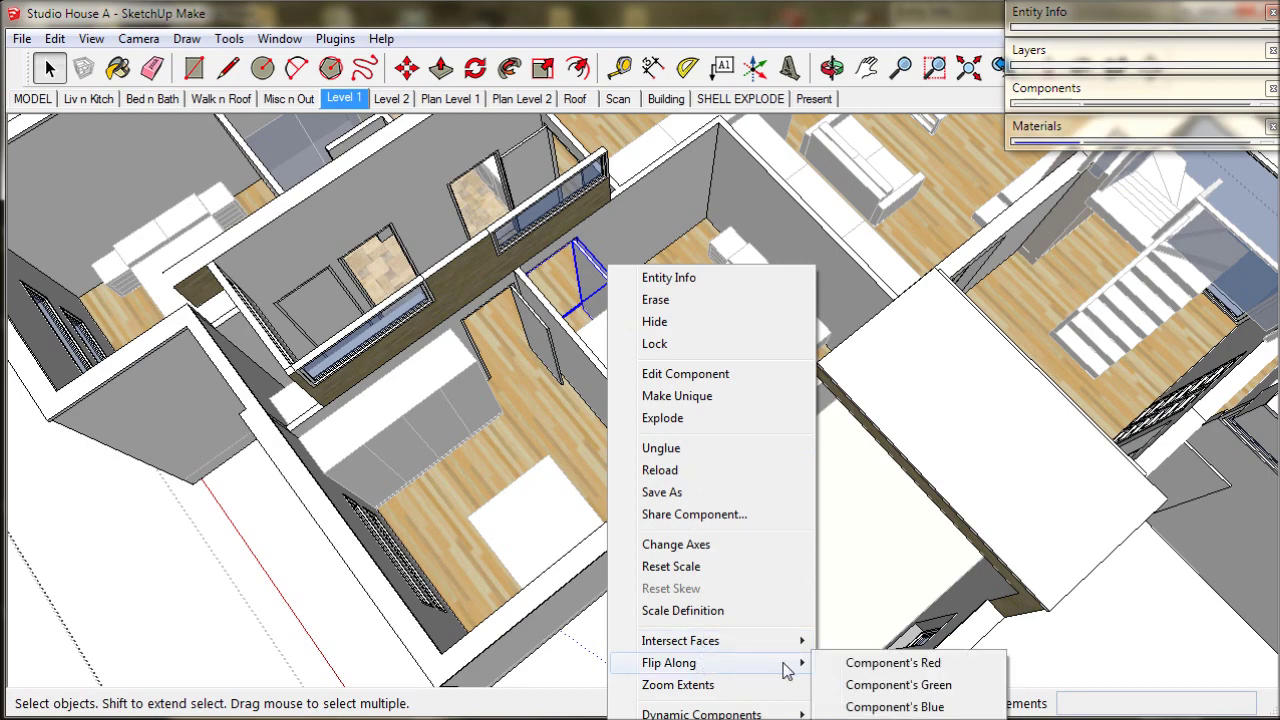
pyautogui.click(860, 663)
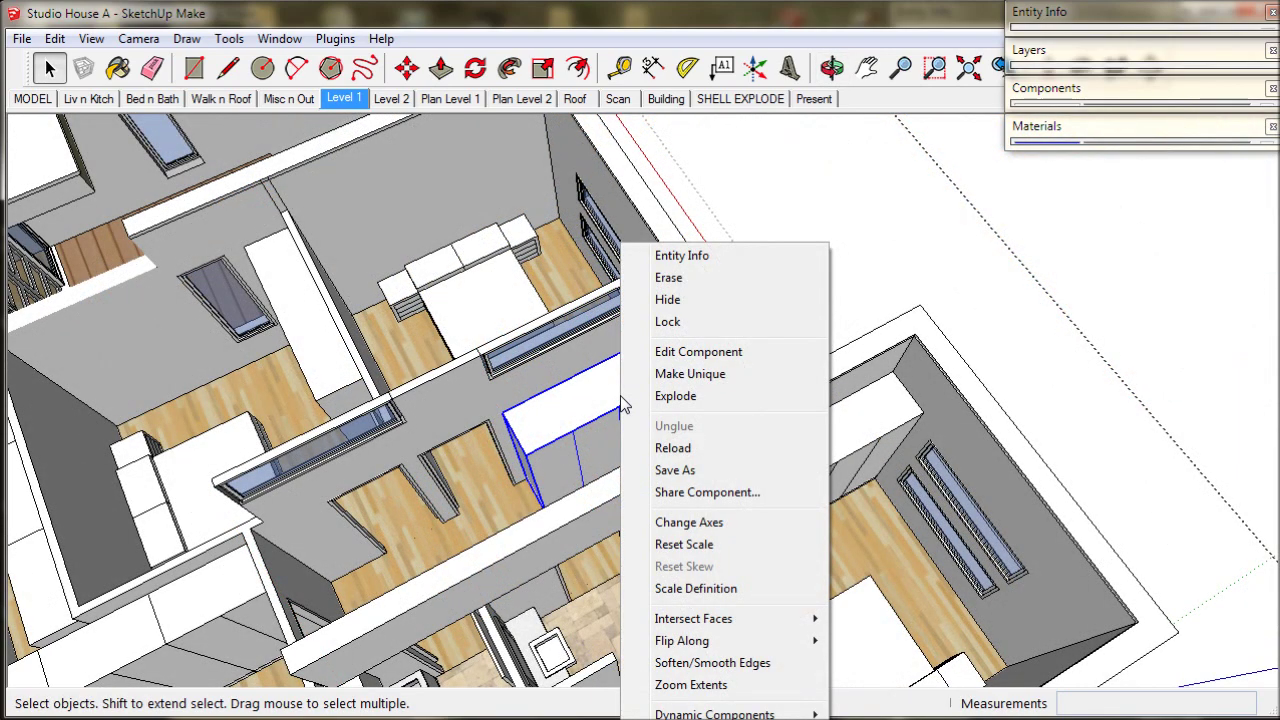
# Make the cupboard a unique component and zoom in close to its base.
pyautogui.click(661, 378)
pyautogui.moveTo(586, 434); pyautogui.dragTo(663, 440, button='middle')
pyautogui.scroll(8, 666, 428)
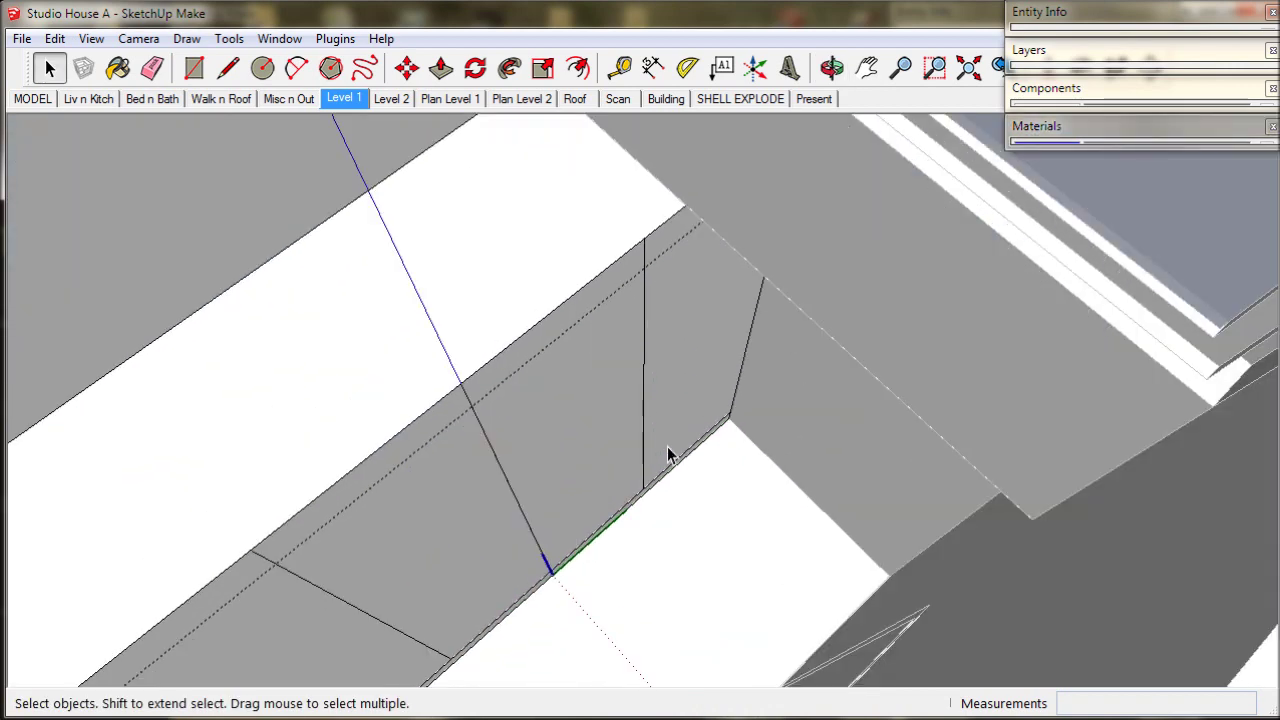
pyautogui.moveTo(666, 429); pyautogui.dragTo(662, 446, button='middle')
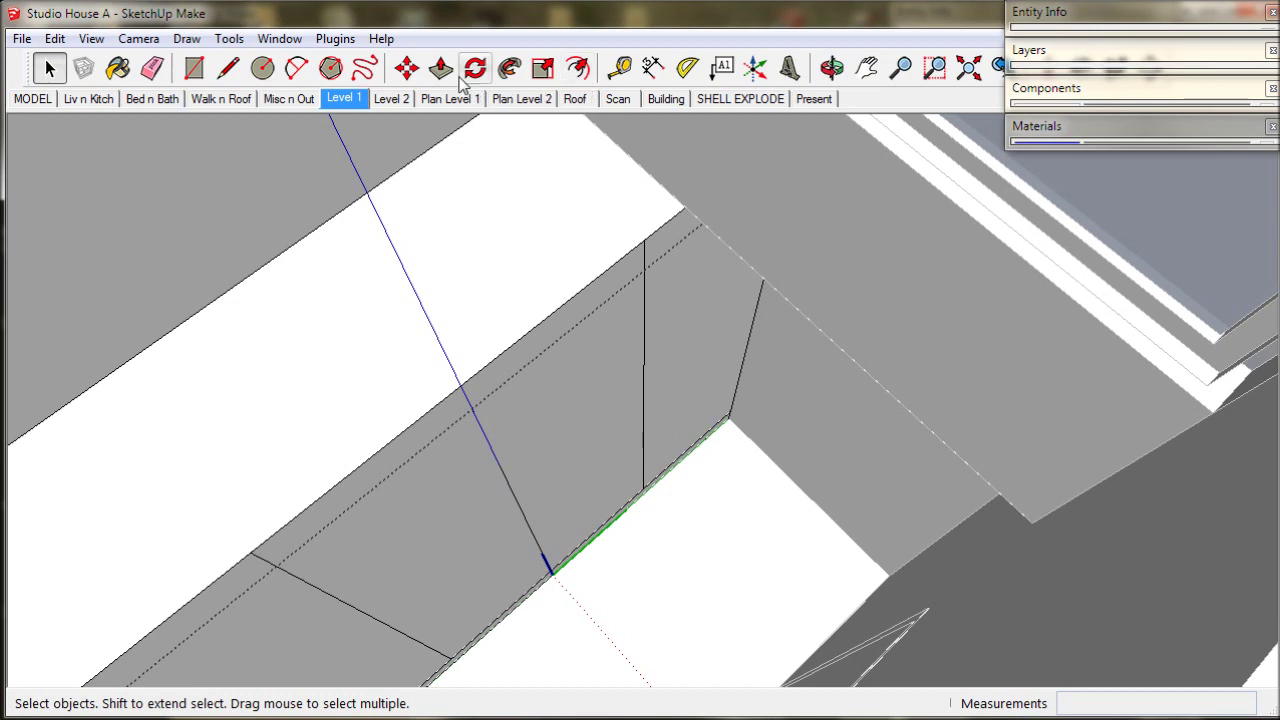
# Draw a dividing edge on the cupboard from the wall corner to the lower wall line.
pyautogui.press('p')
pyautogui.moveTo(720, 538); pyautogui.dragTo(703, 491, button='middle')
pyautogui.click(228, 67)
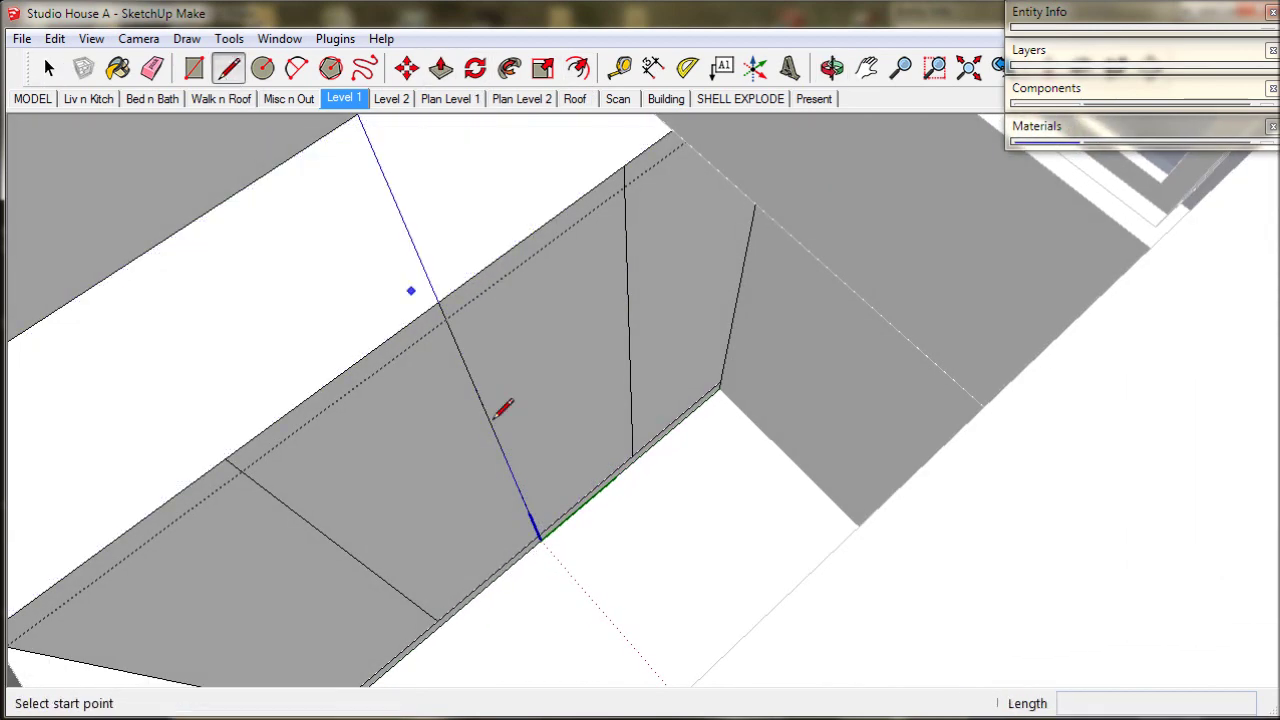
pyautogui.scroll(3, 495, 415)
pyautogui.click(655, 432)
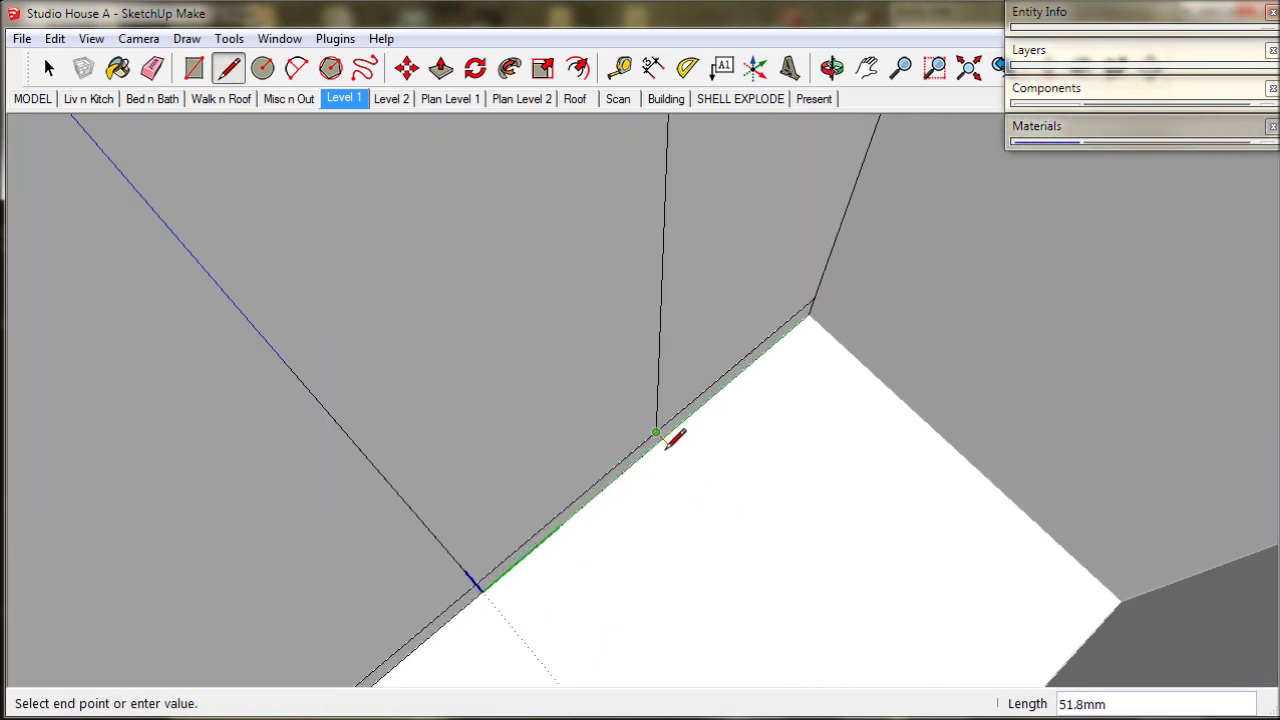
pyautogui.scroll(2, 668, 440)
pyautogui.click(645, 436)
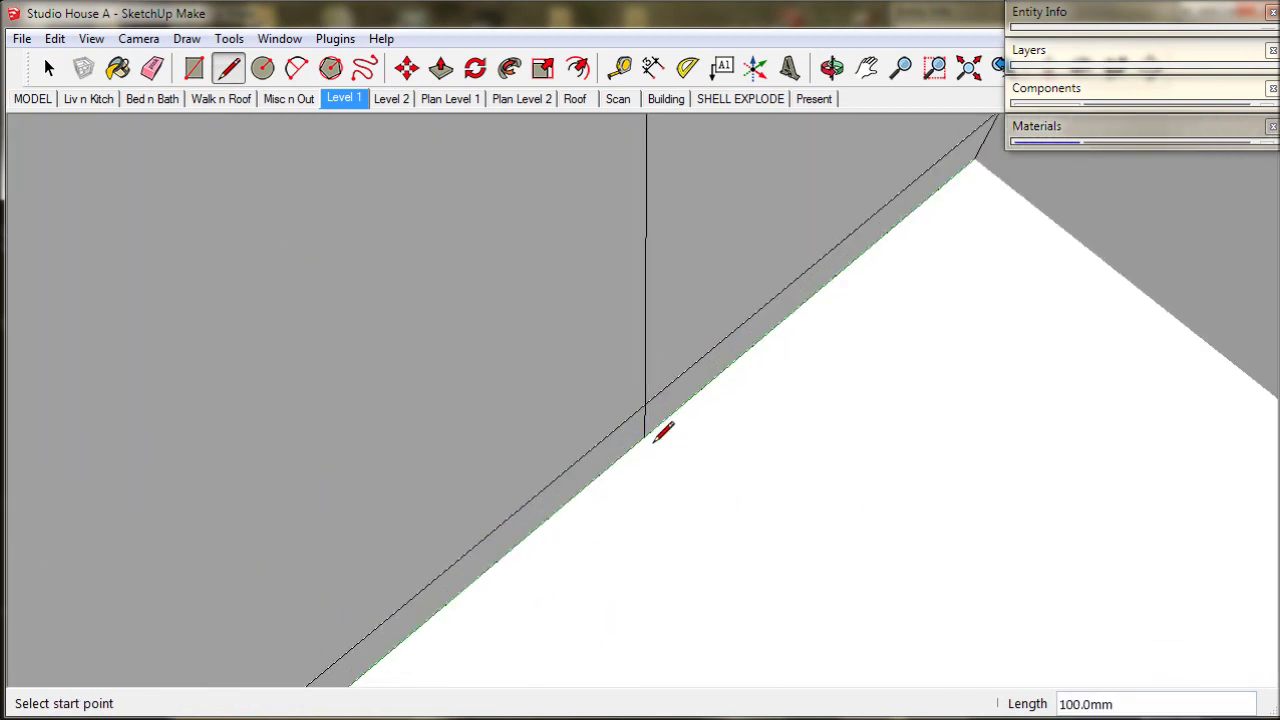
# Push the new narrow face and the next face 1110 mm each.
pyautogui.click(440, 68)
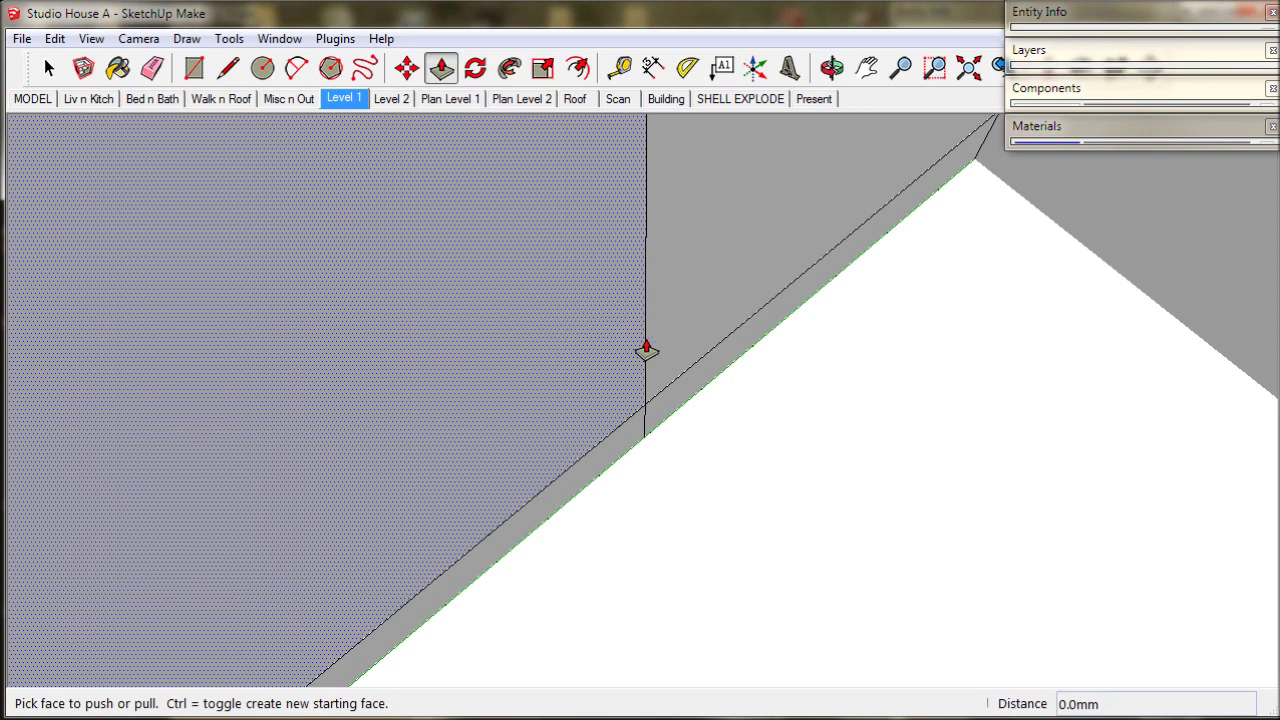
pyautogui.click(706, 386)
pyautogui.moveTo(706, 386); pyautogui.dragTo(694, 503, button='middle')
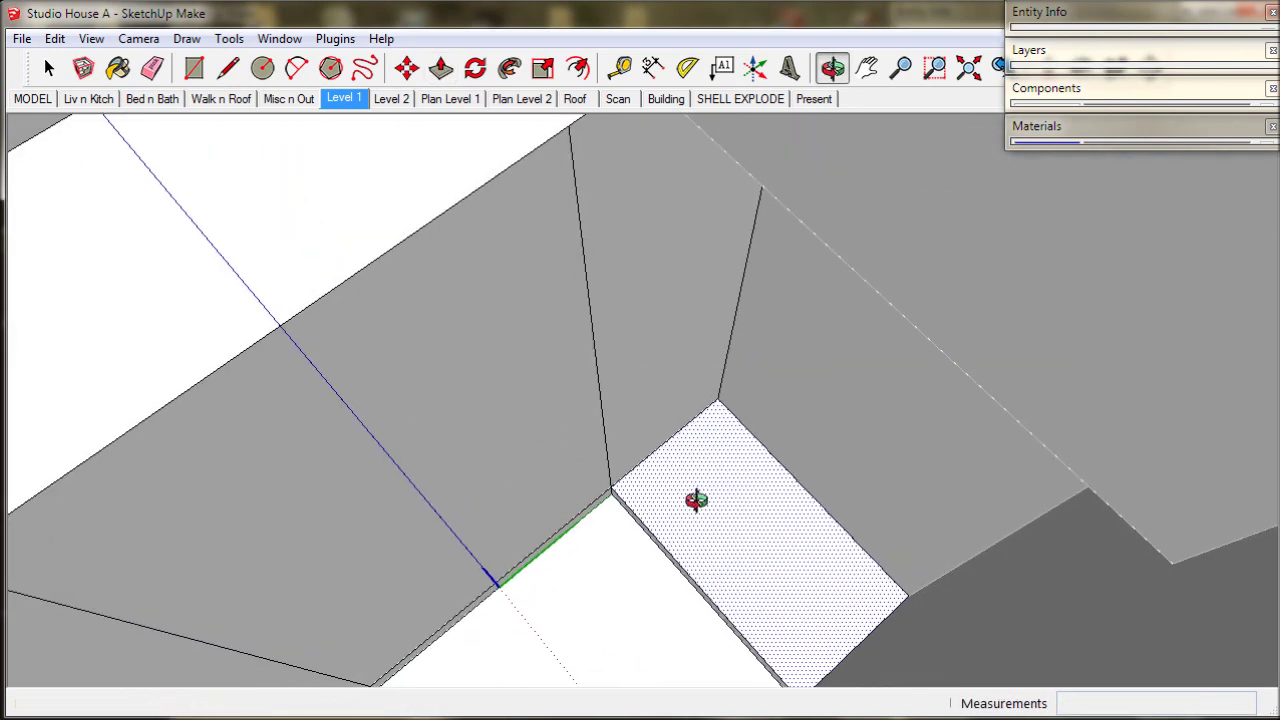
pyautogui.click(663, 429)
pyautogui.doubleClick(663, 412)
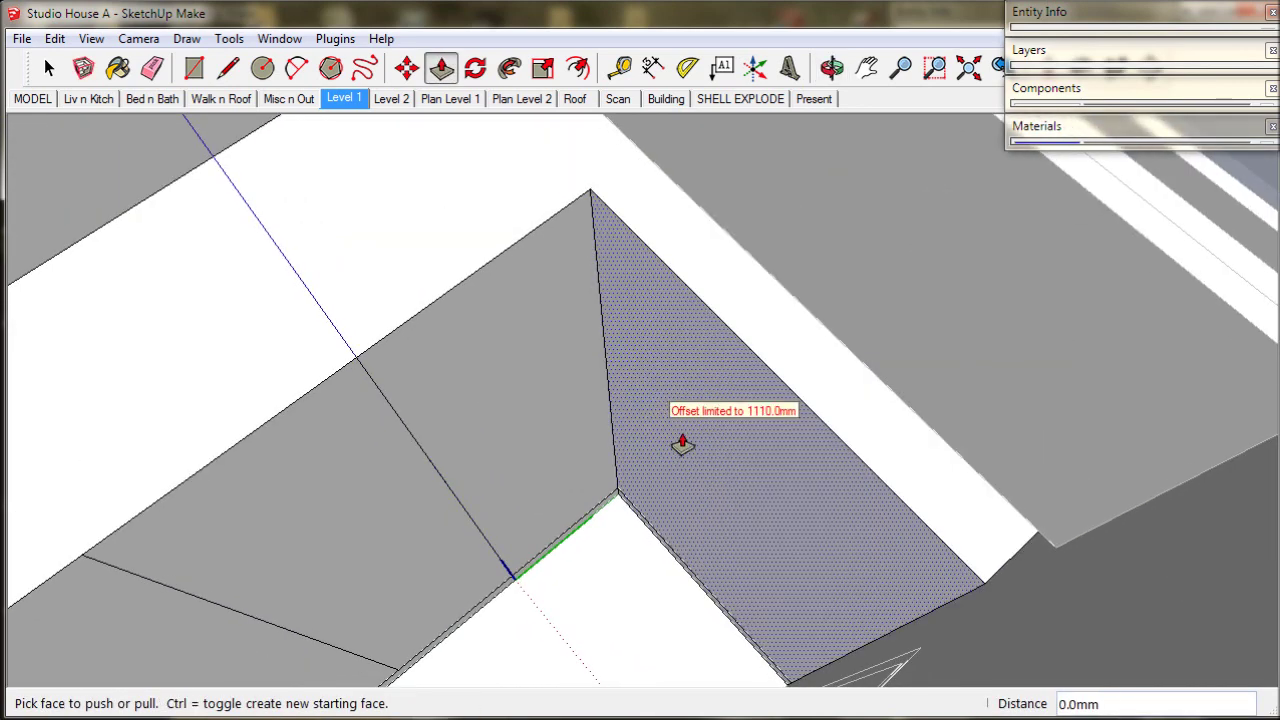
pyautogui.moveTo(671, 445)
pyautogui.mouseDown(button='middle')
pyautogui.moveTo(777, 414)
pyautogui.moveTo(763, 420)
pyautogui.mouseUp(button='middle')
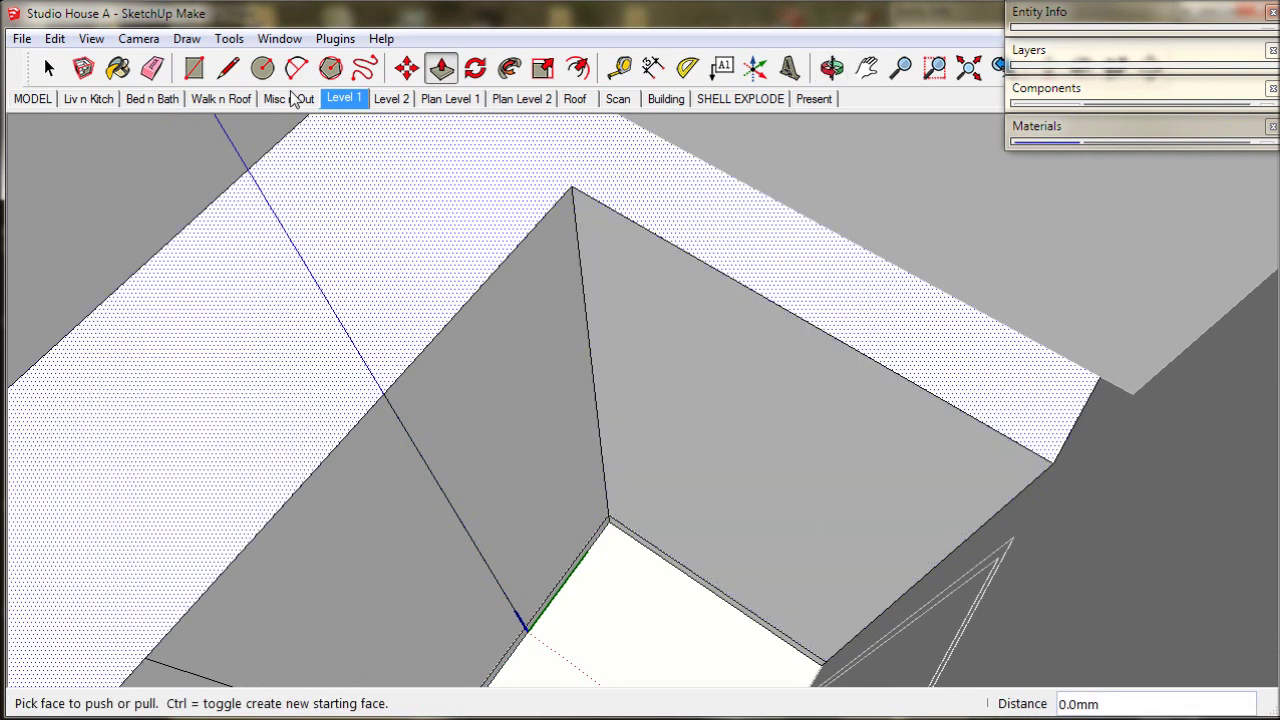
# Draw a 2300 mm dividing line on the cupboard and pull the top face up 300 mm.
pyautogui.click(228, 68)
pyautogui.click(794, 313)
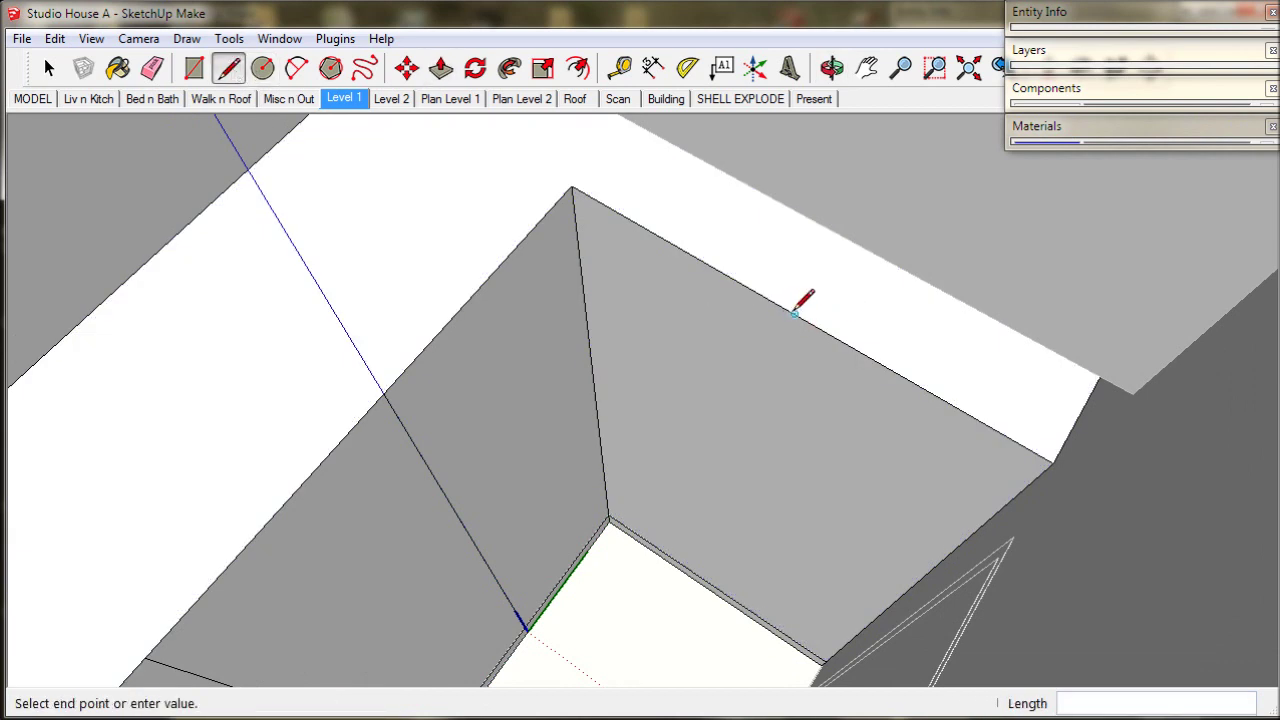
pyautogui.click(715, 586)
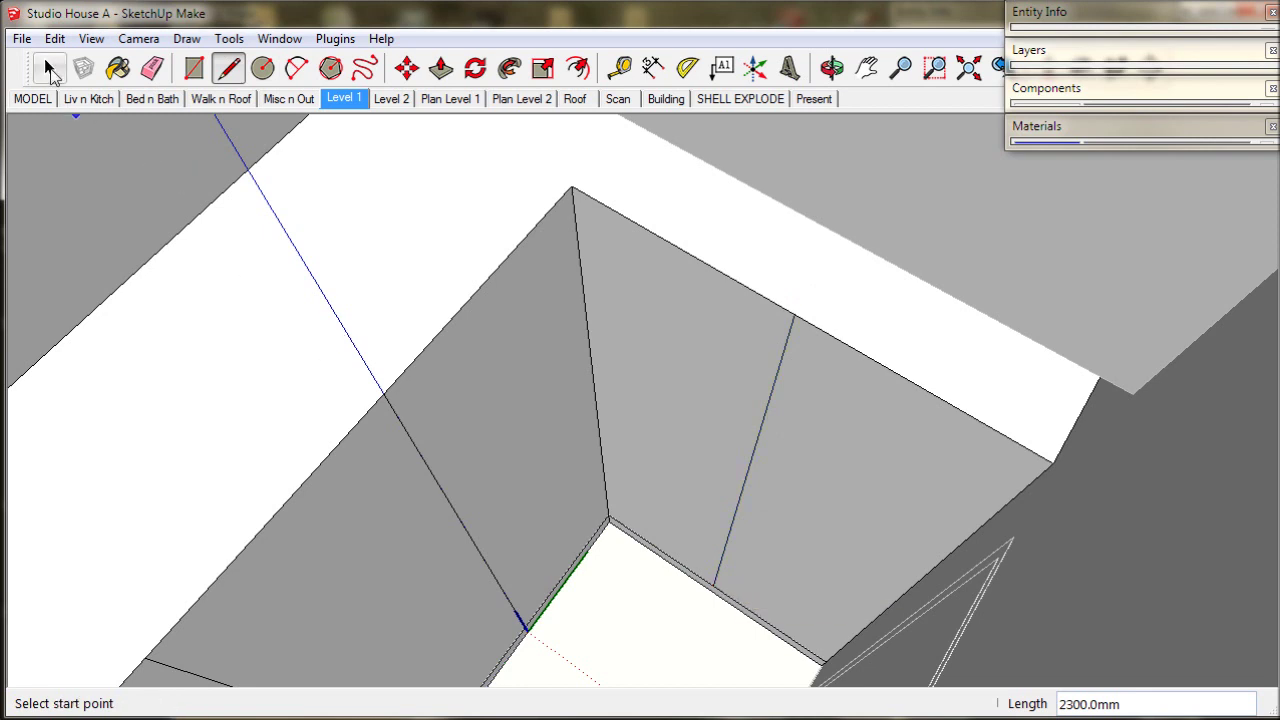
pyautogui.click(441, 68)
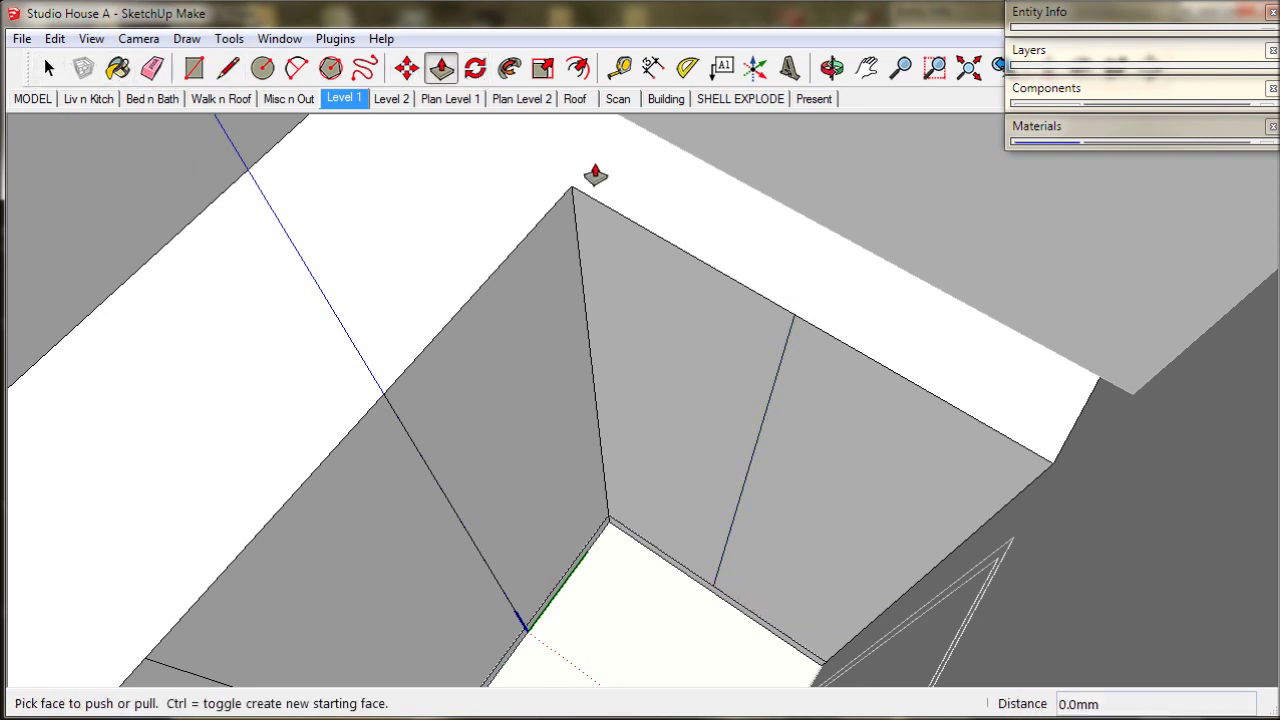
pyautogui.click(646, 211)
pyautogui.click(816, 226)
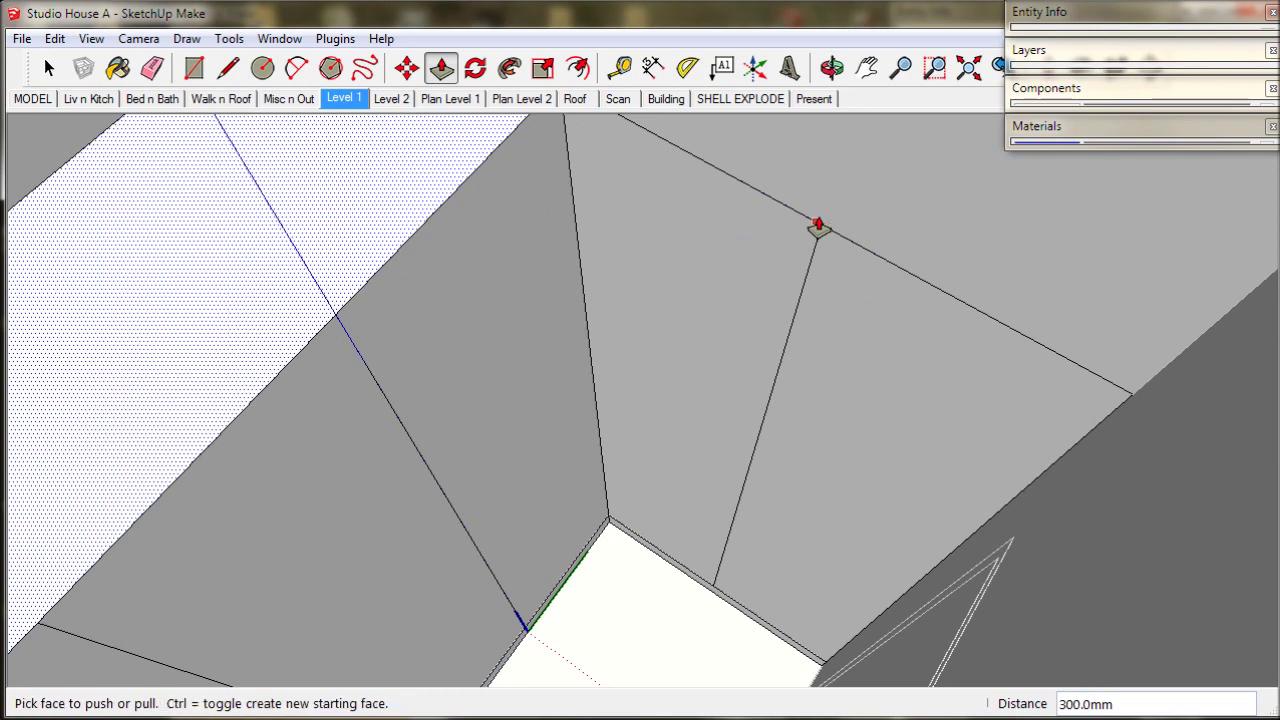
pyautogui.click(48, 68)
pyautogui.scroll(-8, 575, 463)
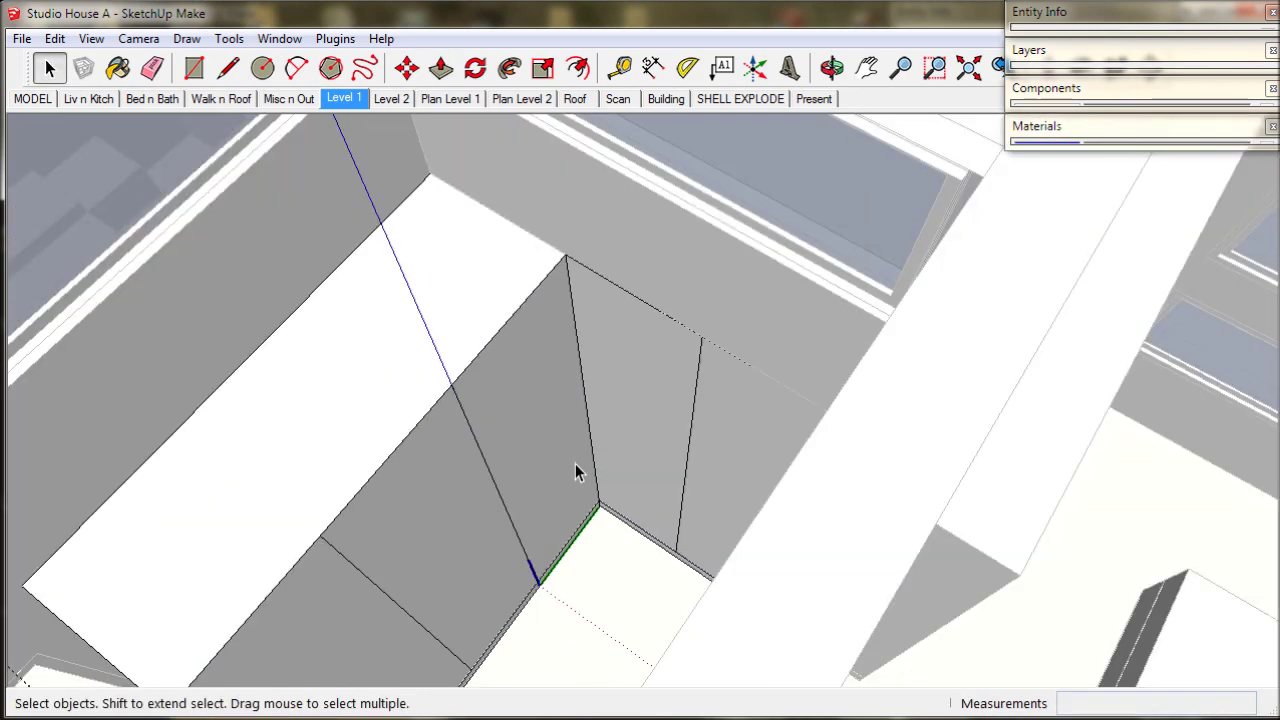
pyautogui.moveTo(575, 463); pyautogui.dragTo(475, 472, button='middle')
# Make the tall cabinet component in the living area unique.
pyautogui.click(647, 458)
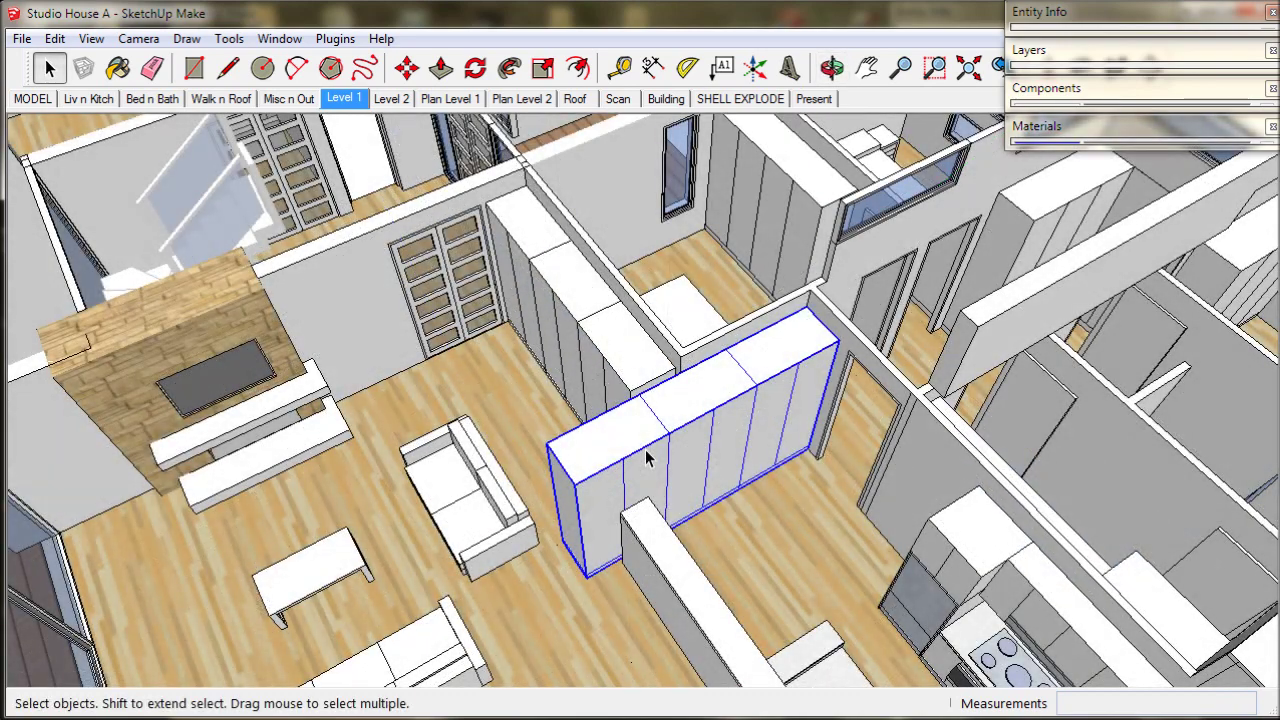
pyautogui.doubleClick(645, 458)
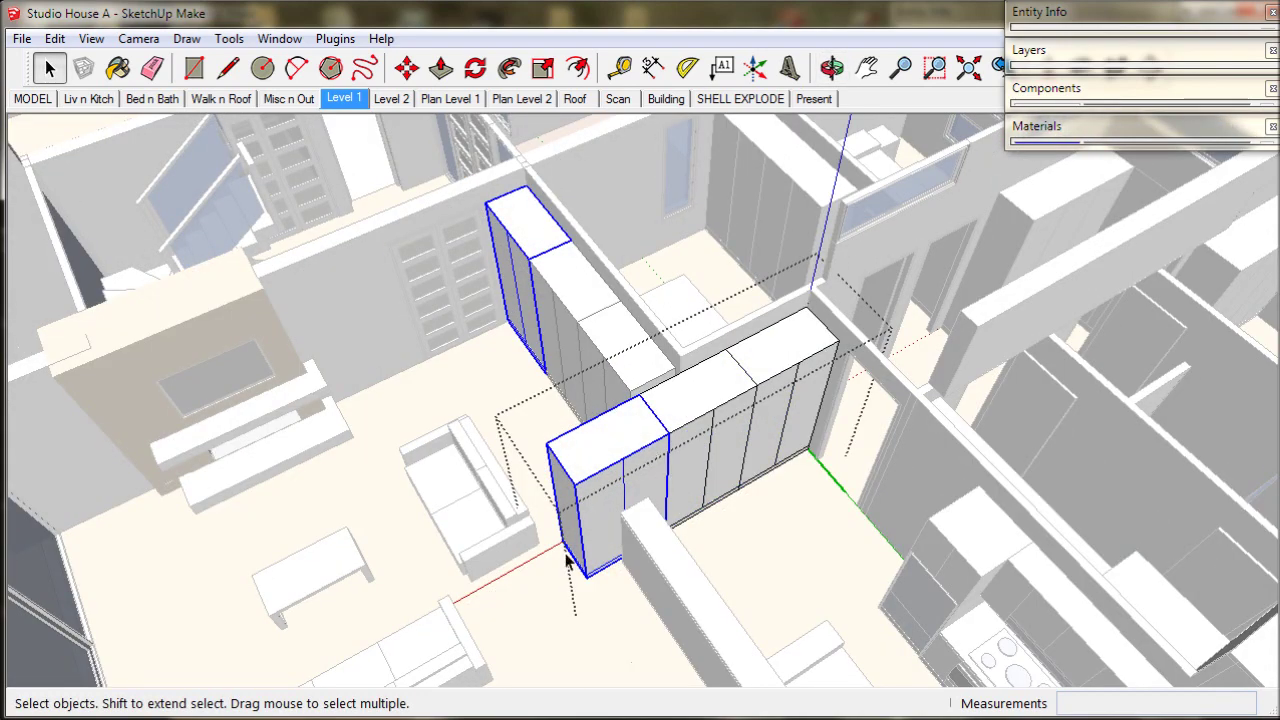
pyautogui.click(577, 600)
pyautogui.click(618, 463)
pyautogui.rightClick(618, 463)
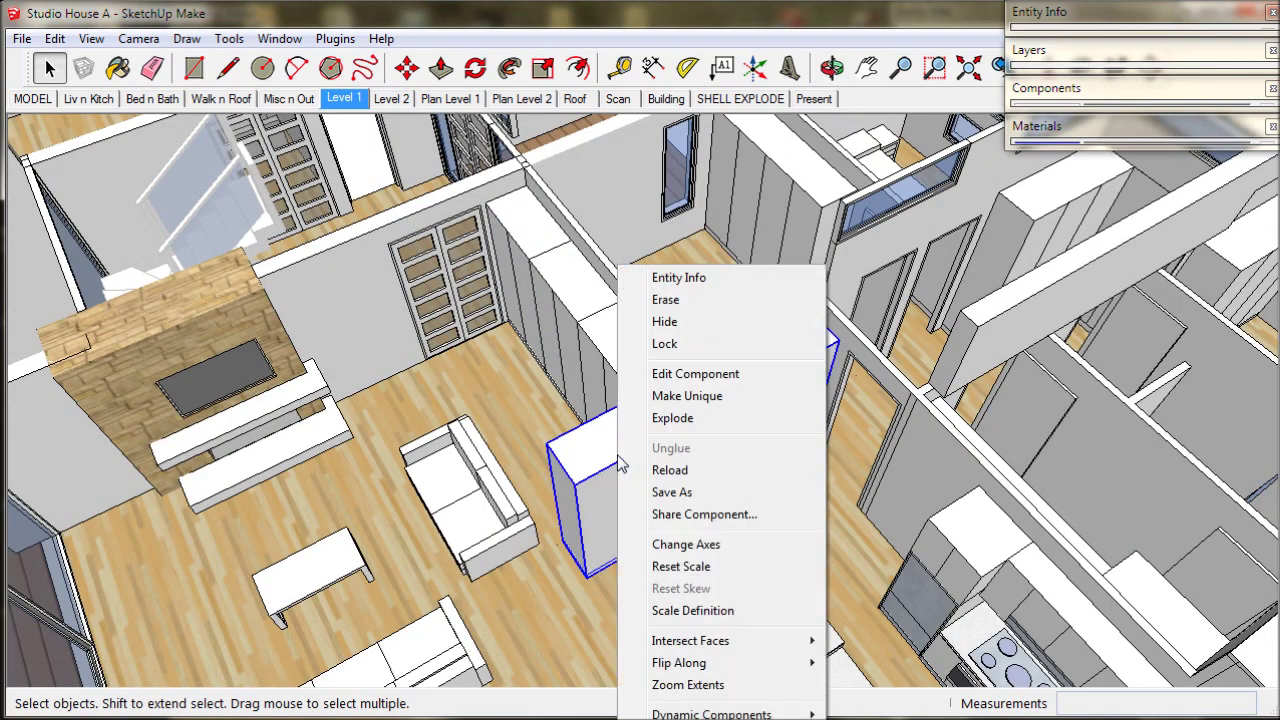
pyautogui.click(686, 396)
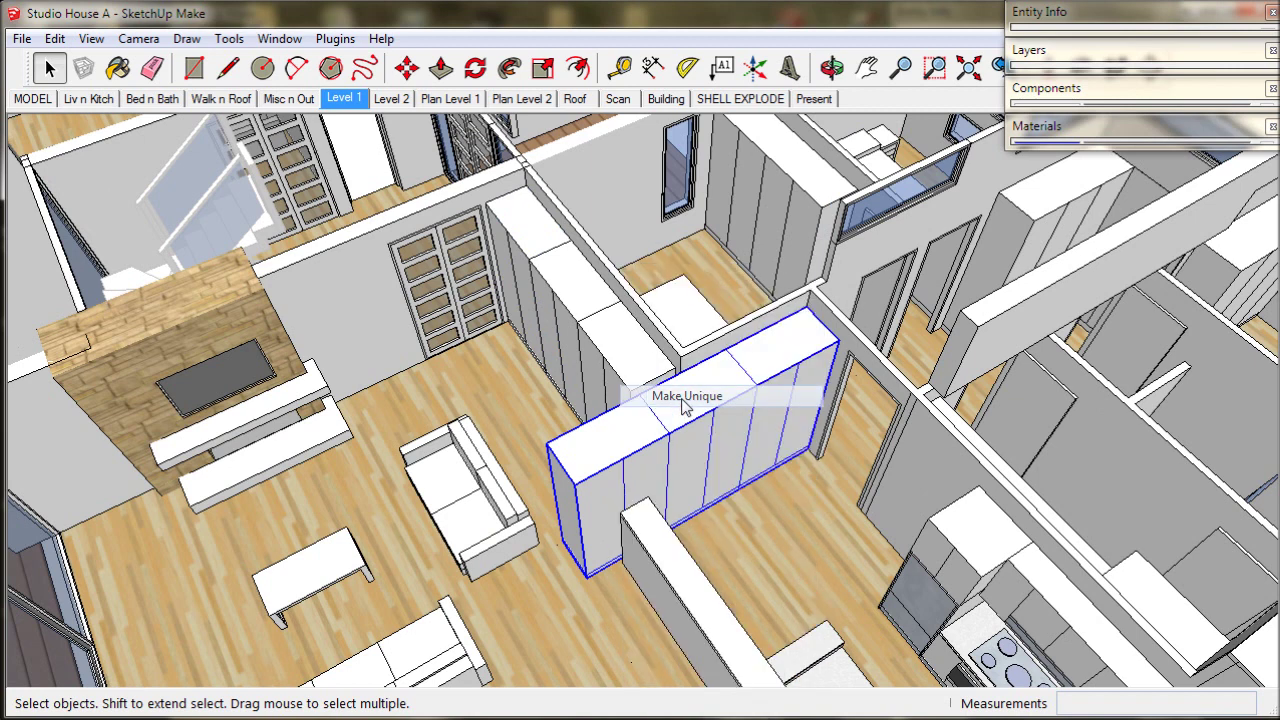
# Delete the cabinet's left panel inside the component, then exit editing.
pyautogui.doubleClick(619, 455)
pyautogui.click(619, 455)
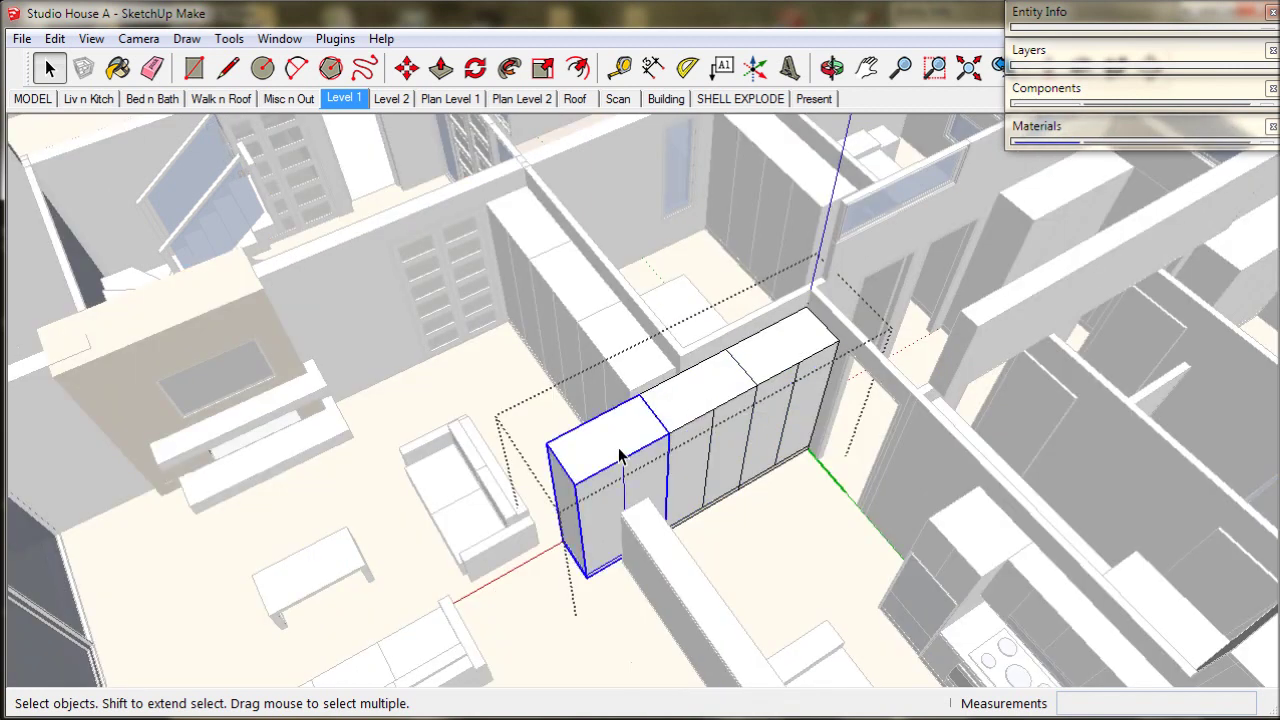
pyautogui.press('Delete')
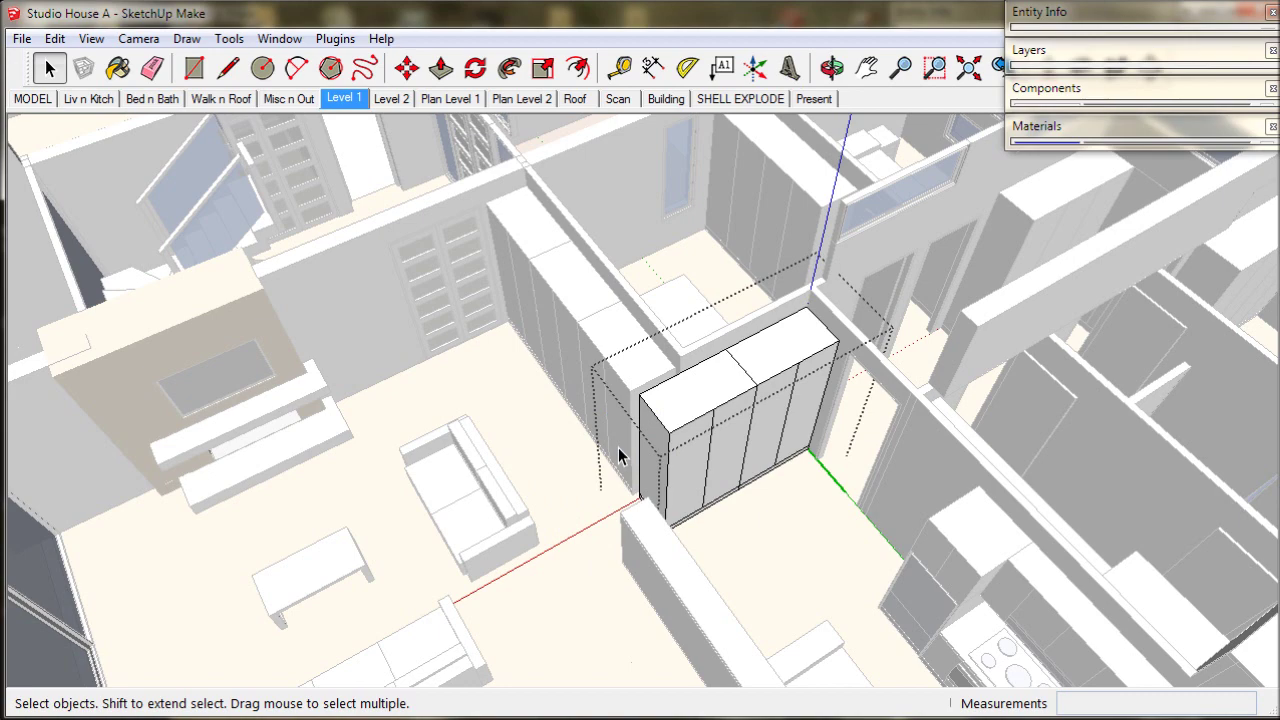
pyautogui.moveTo(618, 447); pyautogui.dragTo(720, 462, button='middle')
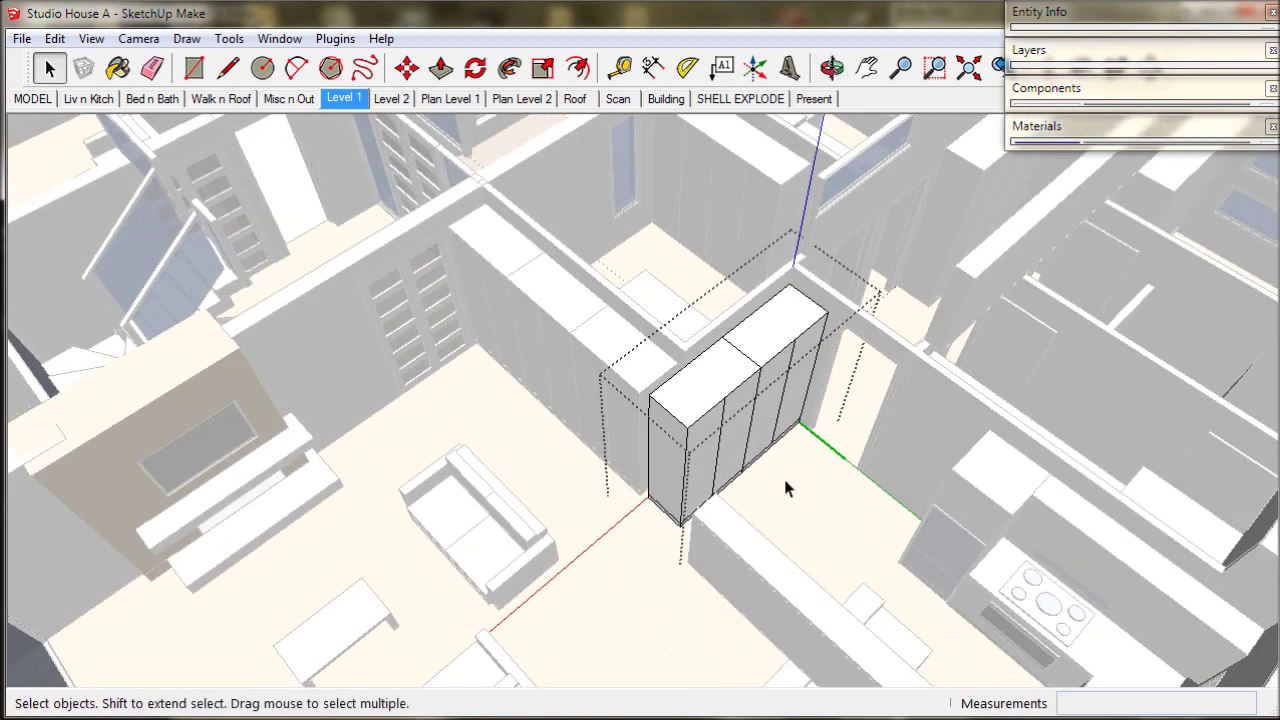
pyautogui.click(576, 525)
pyautogui.moveTo(568, 515); pyautogui.dragTo(586, 378, button='middle')
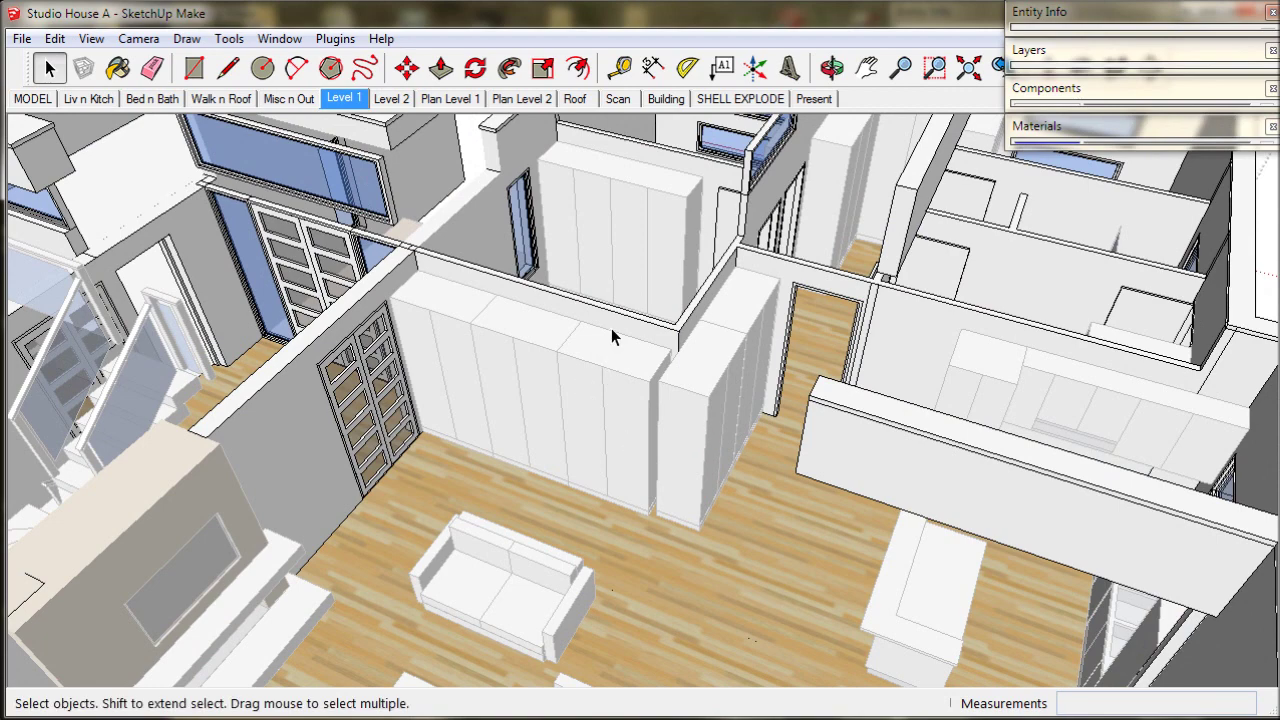
pyautogui.scroll(2, 611, 328)
pyautogui.scroll(2, 651, 380)
pyautogui.moveTo(651, 380); pyautogui.dragTo(730, 375, button='middle')
# Draw a 2400 mm line down the wall corner, closing a face in the gap.
pyautogui.click(645, 315)
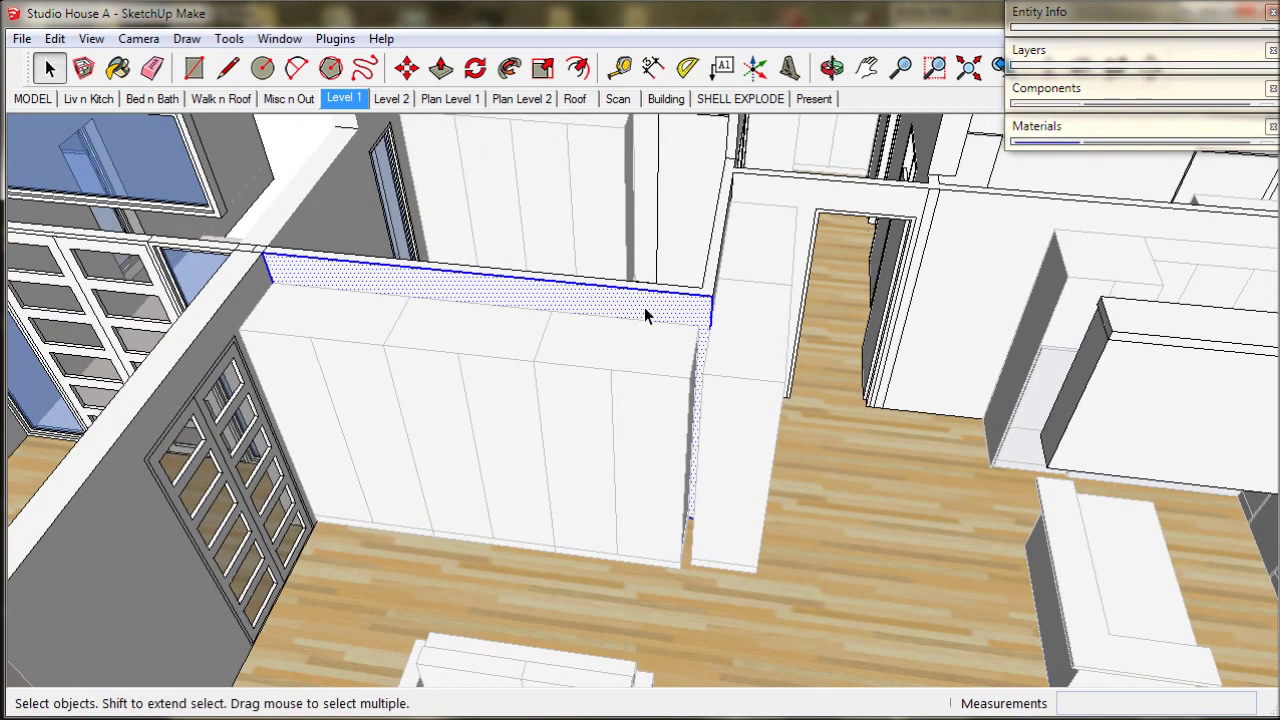
pyautogui.doubleClick(645, 315)
pyautogui.press('l')
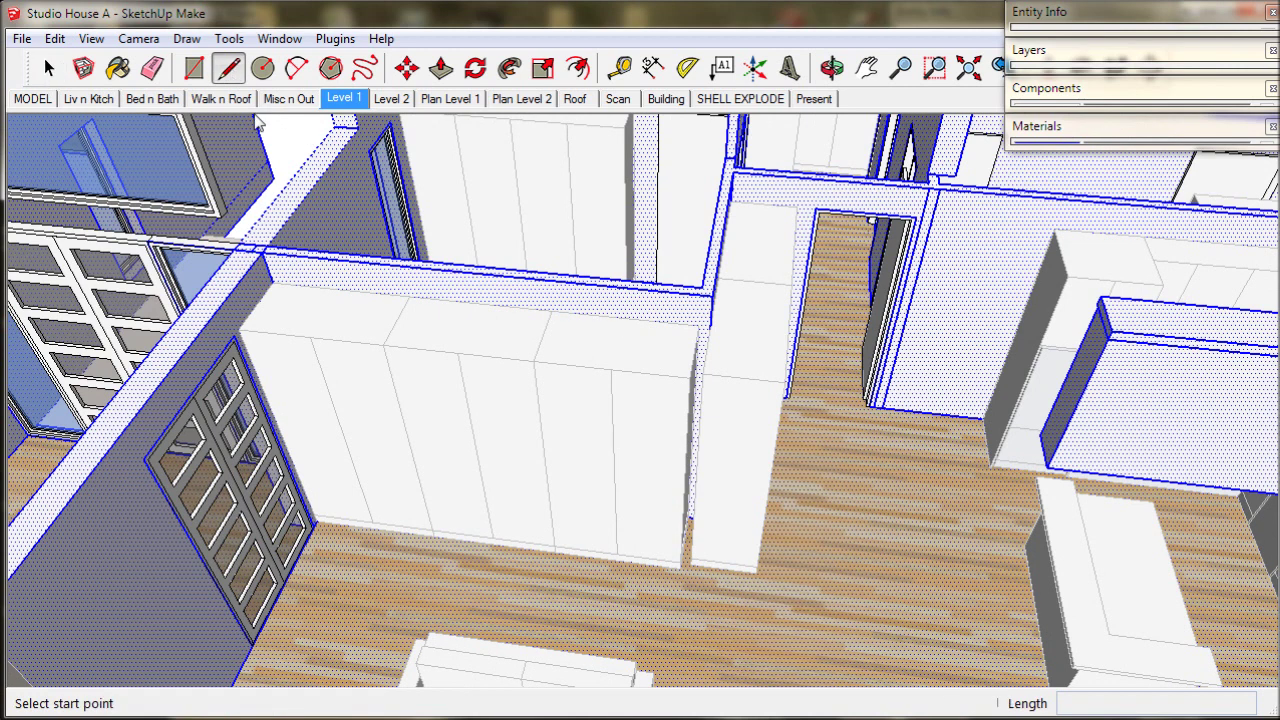
pyautogui.click(273, 283)
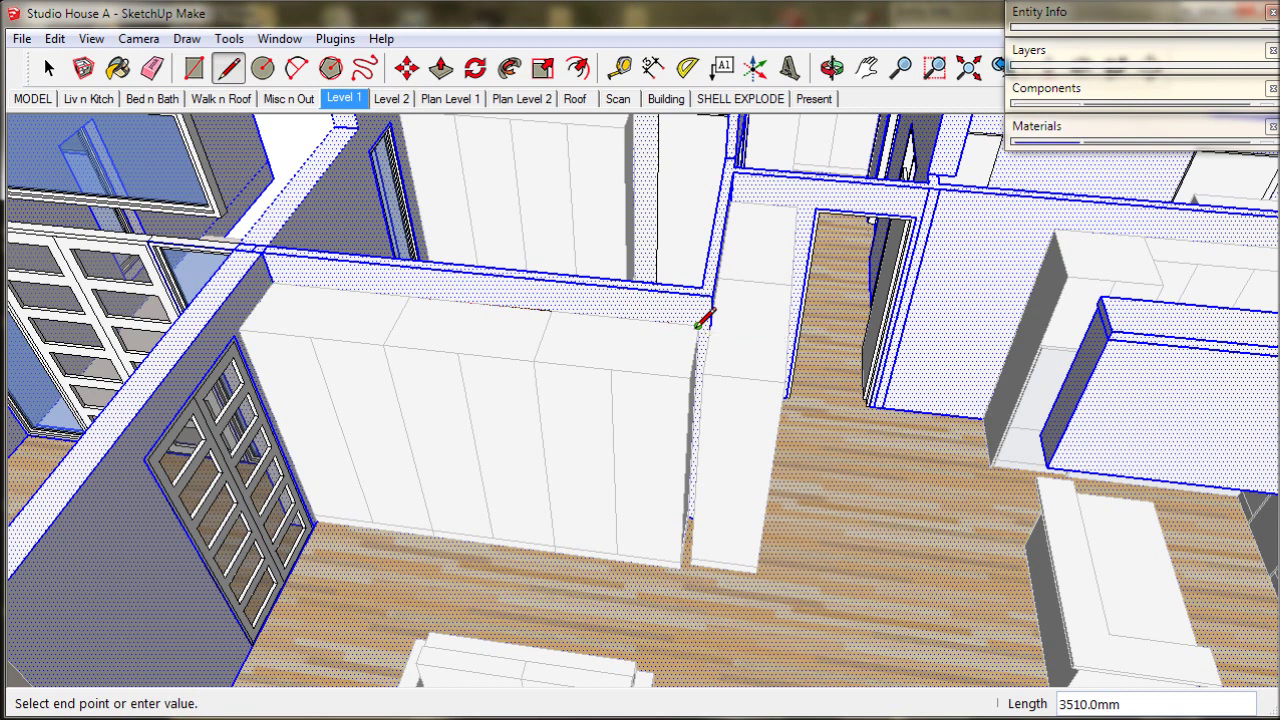
pyautogui.scroll(3, 698, 323)
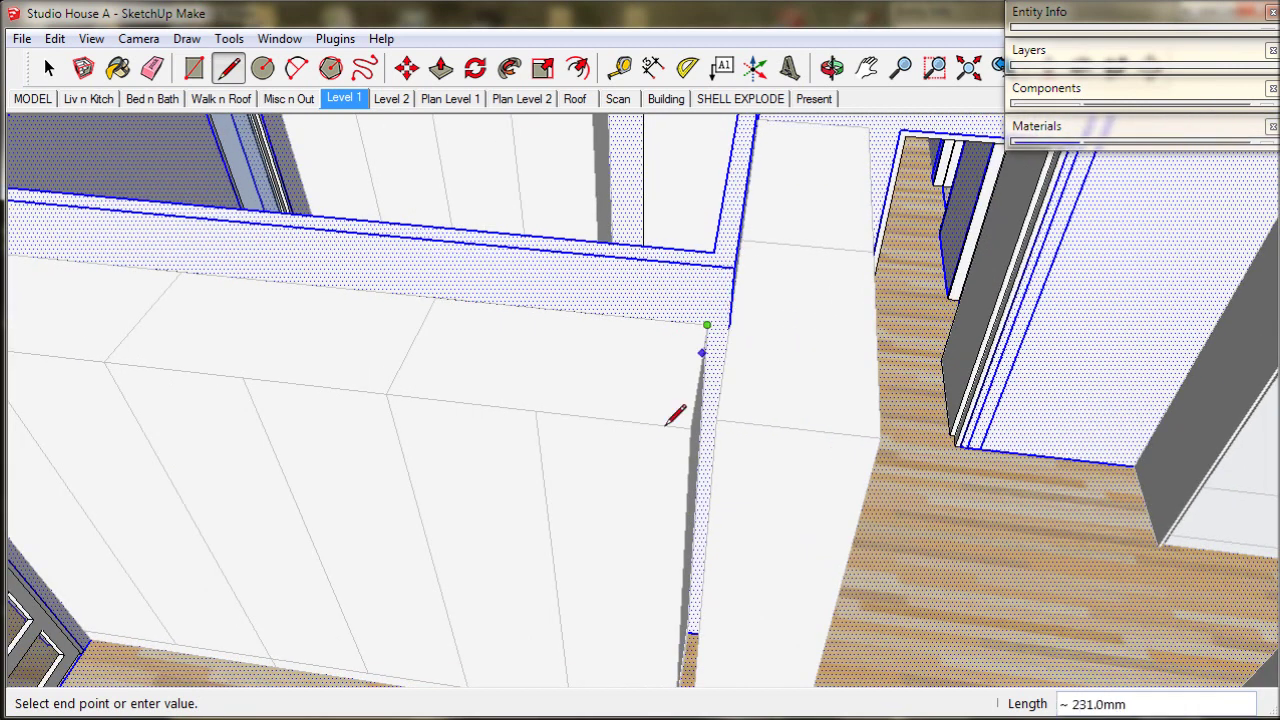
pyautogui.scroll(5, 686, 634)
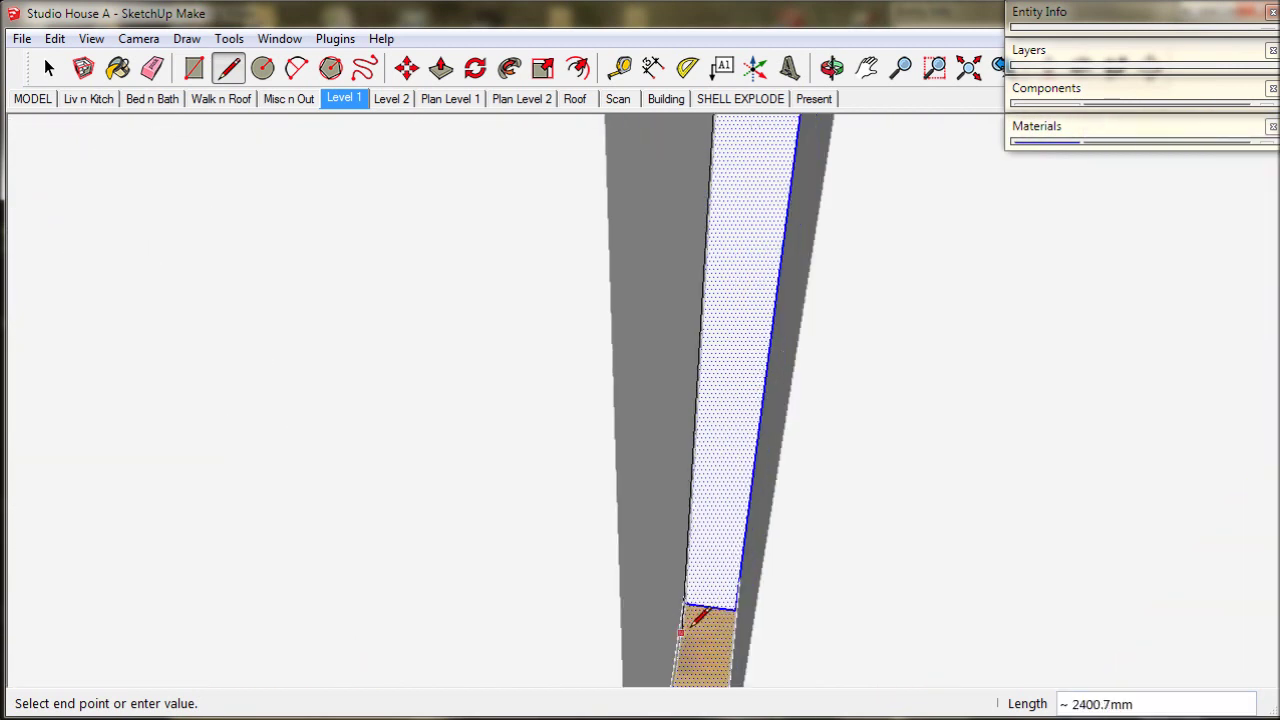
pyautogui.scroll(2, 684, 630)
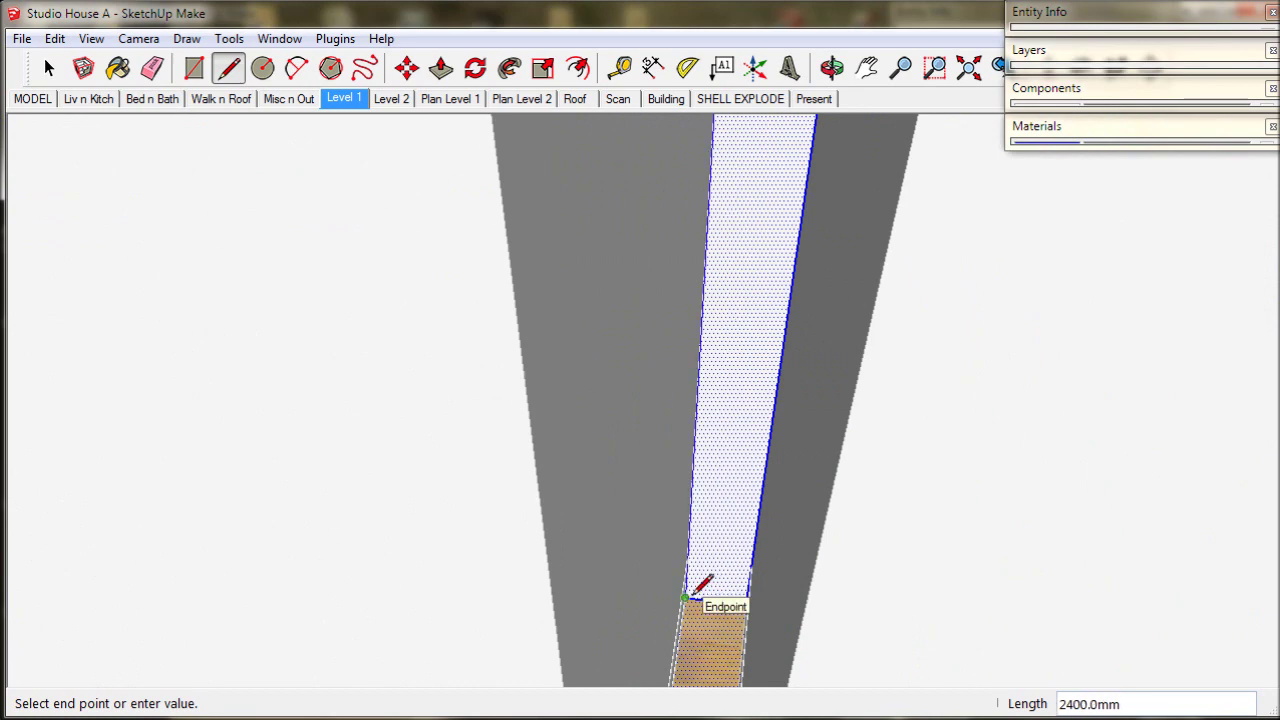
pyautogui.click(684, 598)
pyautogui.scroll(-8, 697, 590)
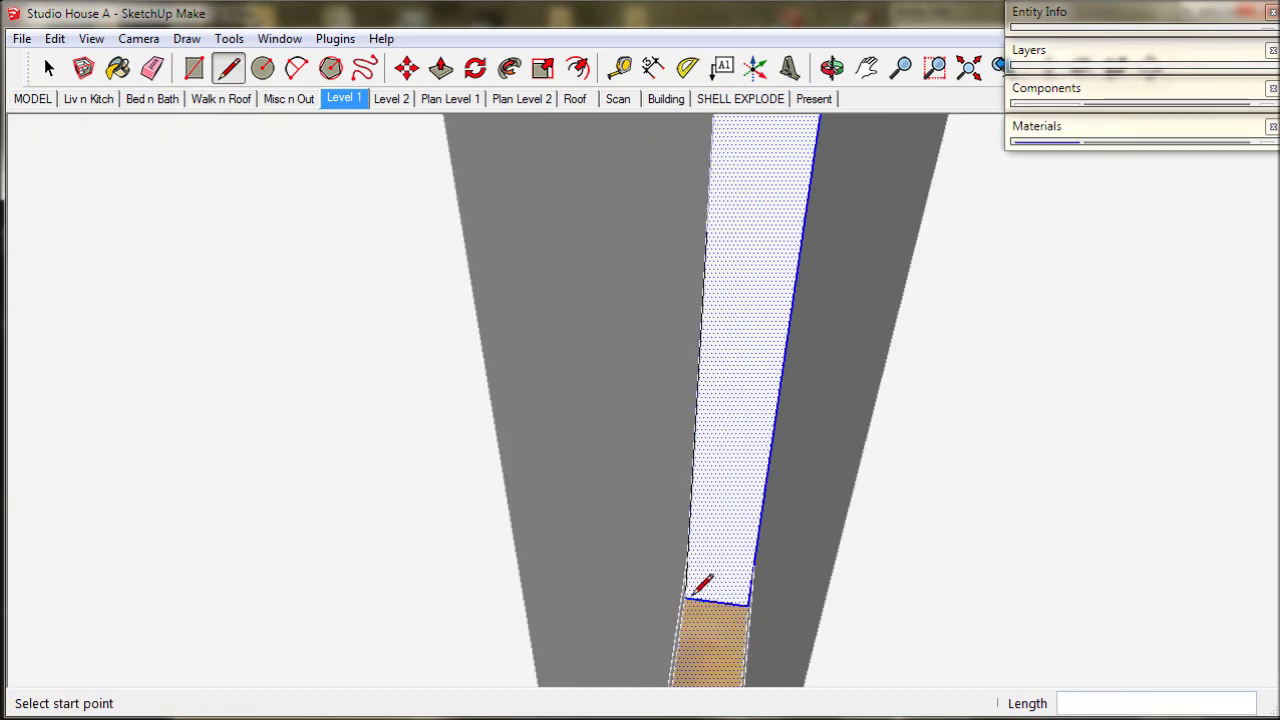
pyautogui.scroll(-2, 697, 590)
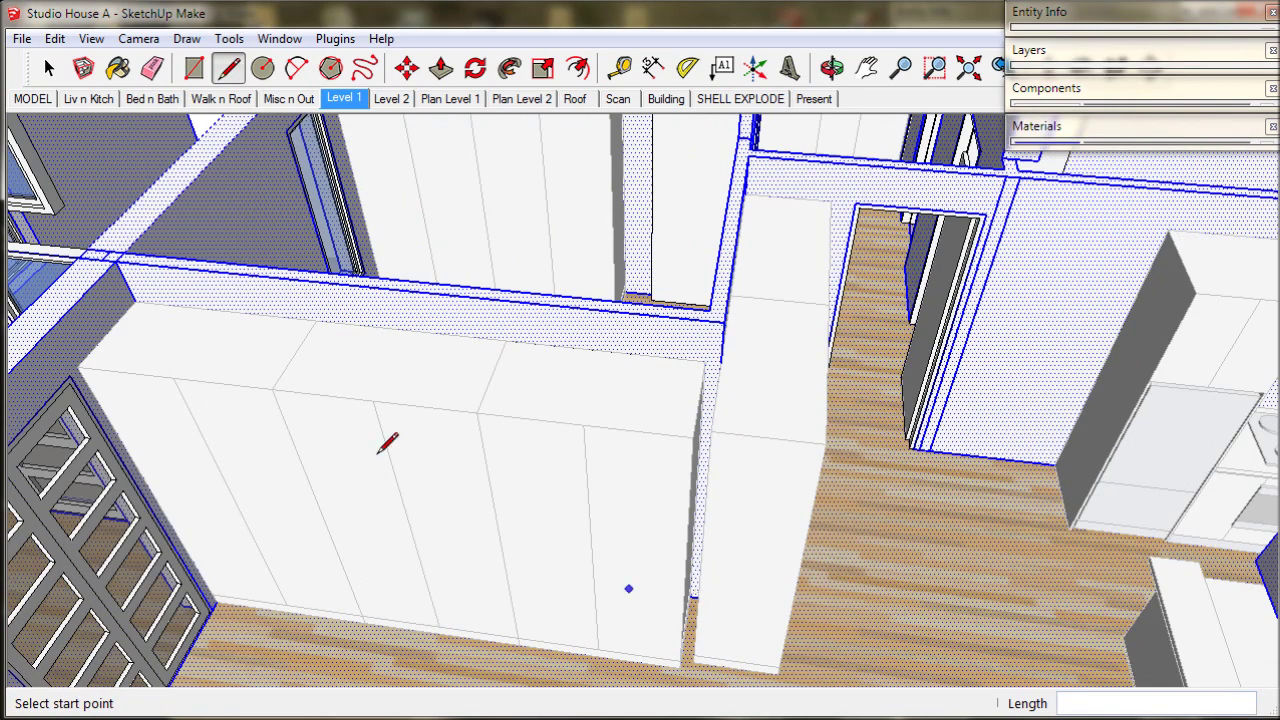
# Pull the new partition face out 600 mm beside the tall cupboard.
pyautogui.click(438, 70)
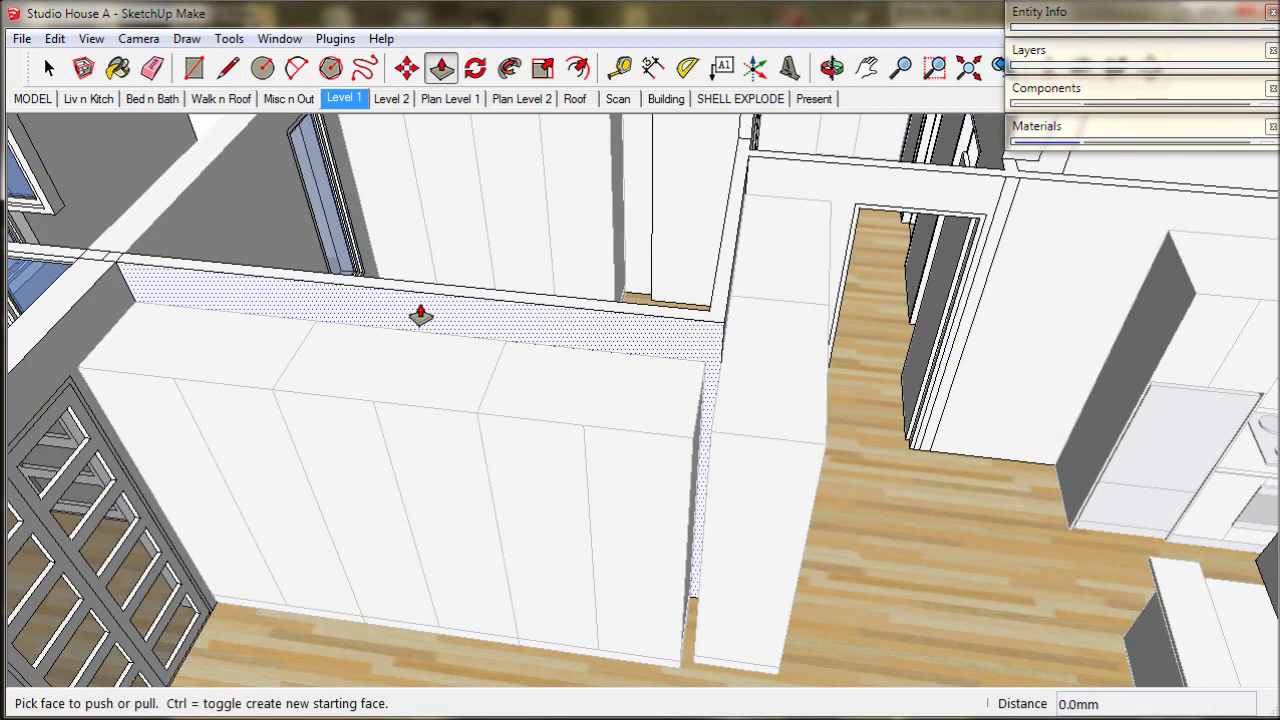
pyautogui.moveTo(414, 314); pyautogui.dragTo(502, 422)
pyautogui.write('600')
pyautogui.press('Return')
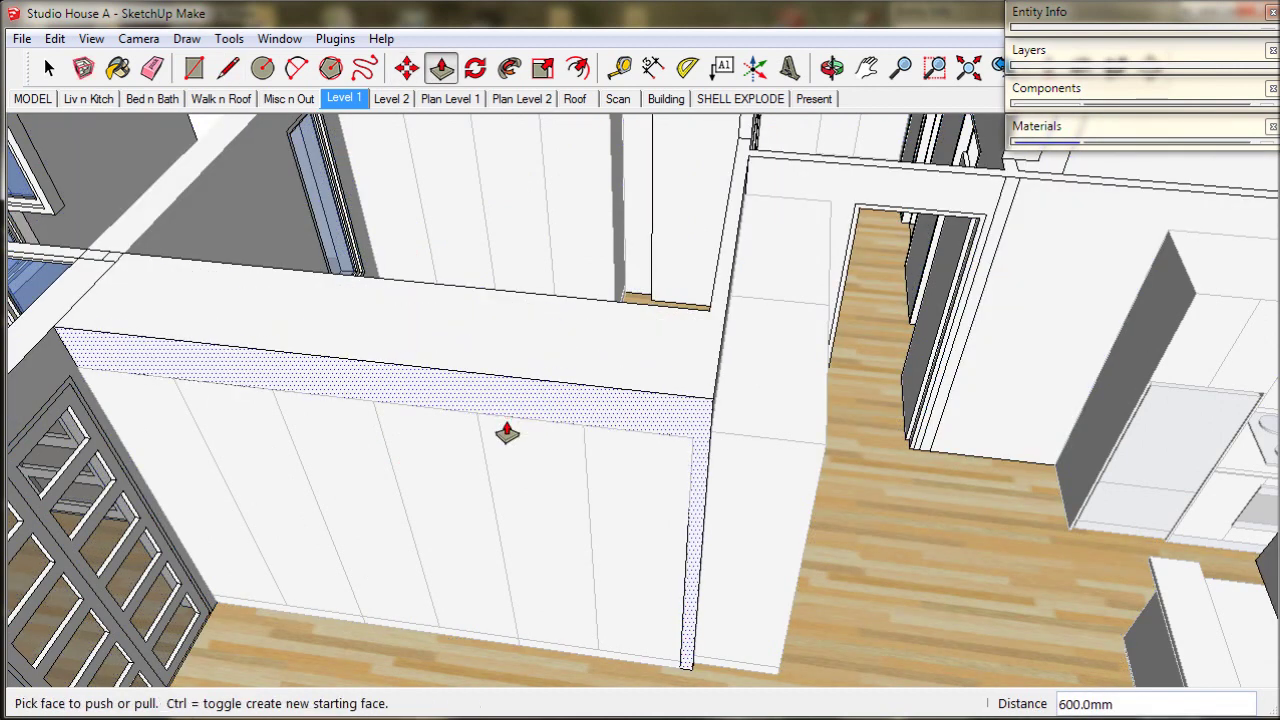
pyautogui.click(52, 72)
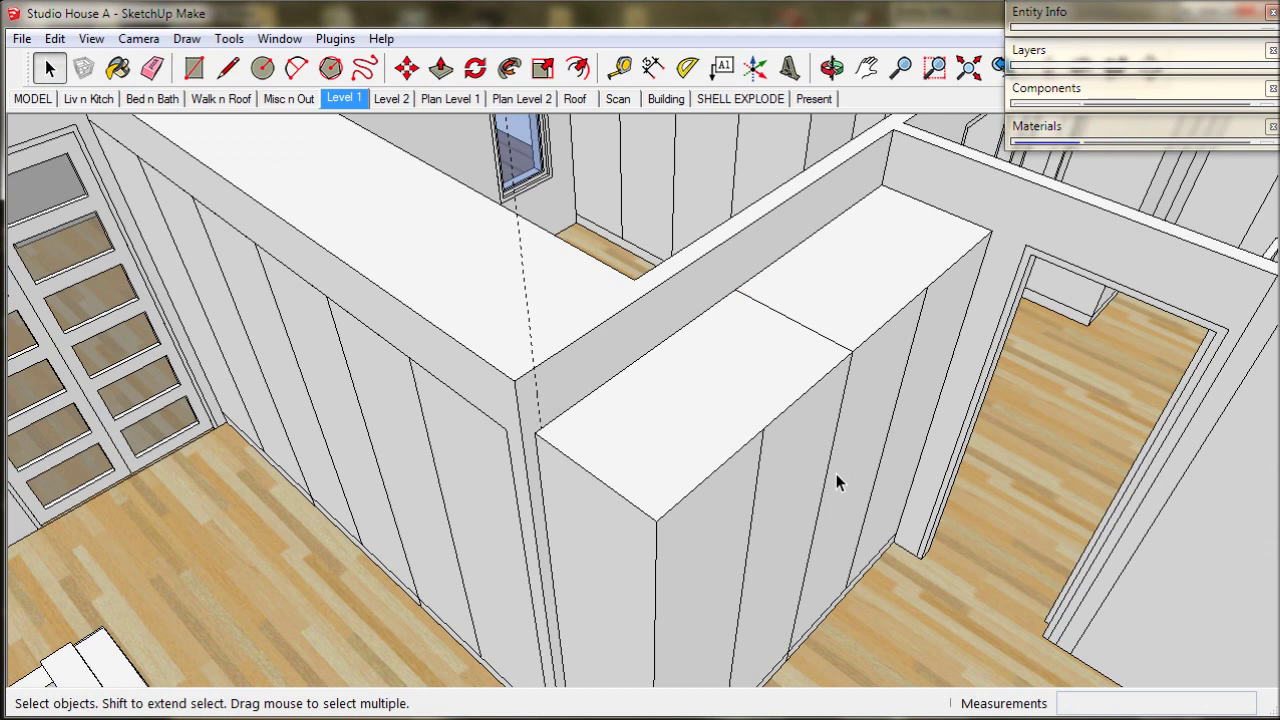
# Scale the tall cupboard along its red width to about 0.99.
pyautogui.click(836, 473)
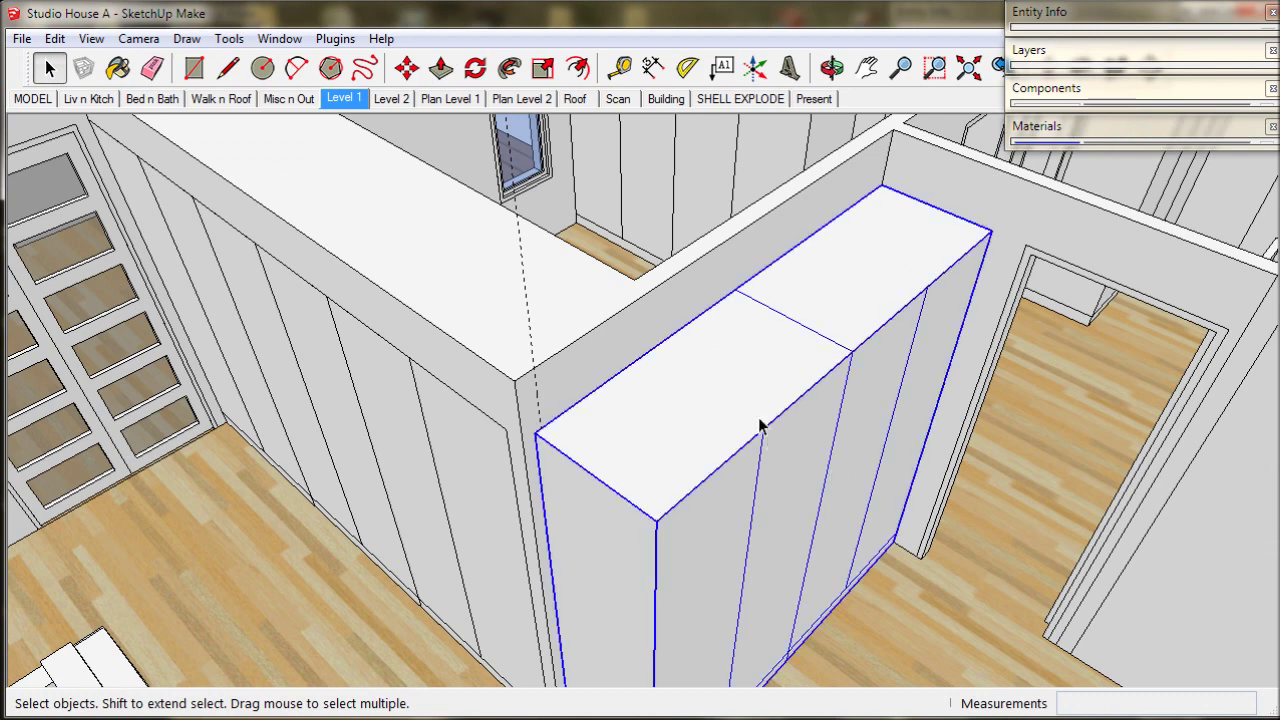
pyautogui.scroll(-2, 760, 427)
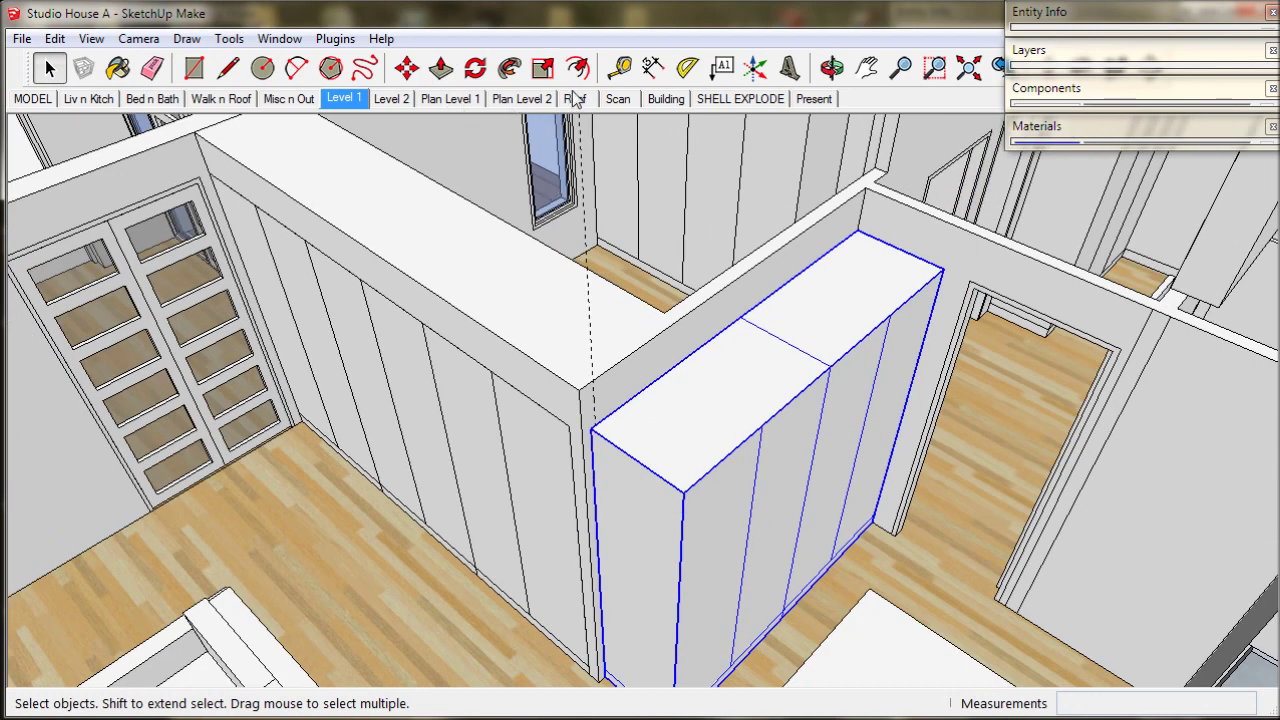
pyautogui.click(541, 69)
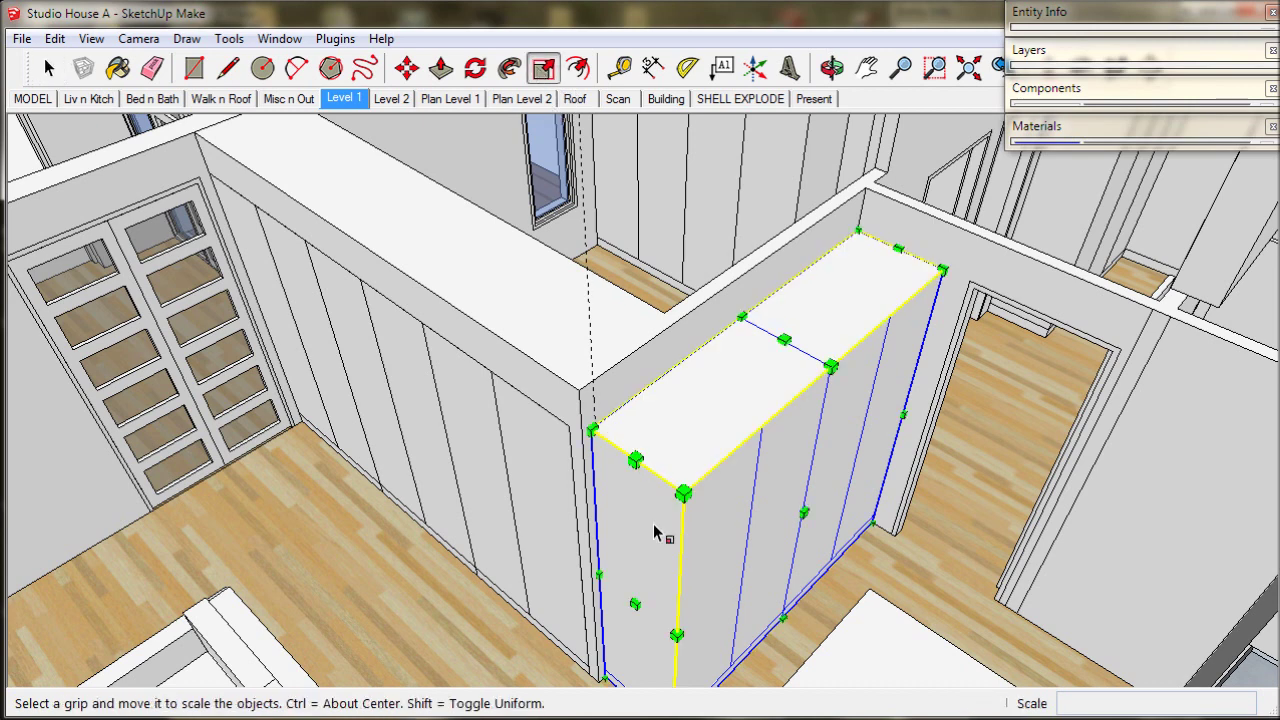
pyautogui.moveTo(636, 603); pyautogui.dragTo(593, 383)
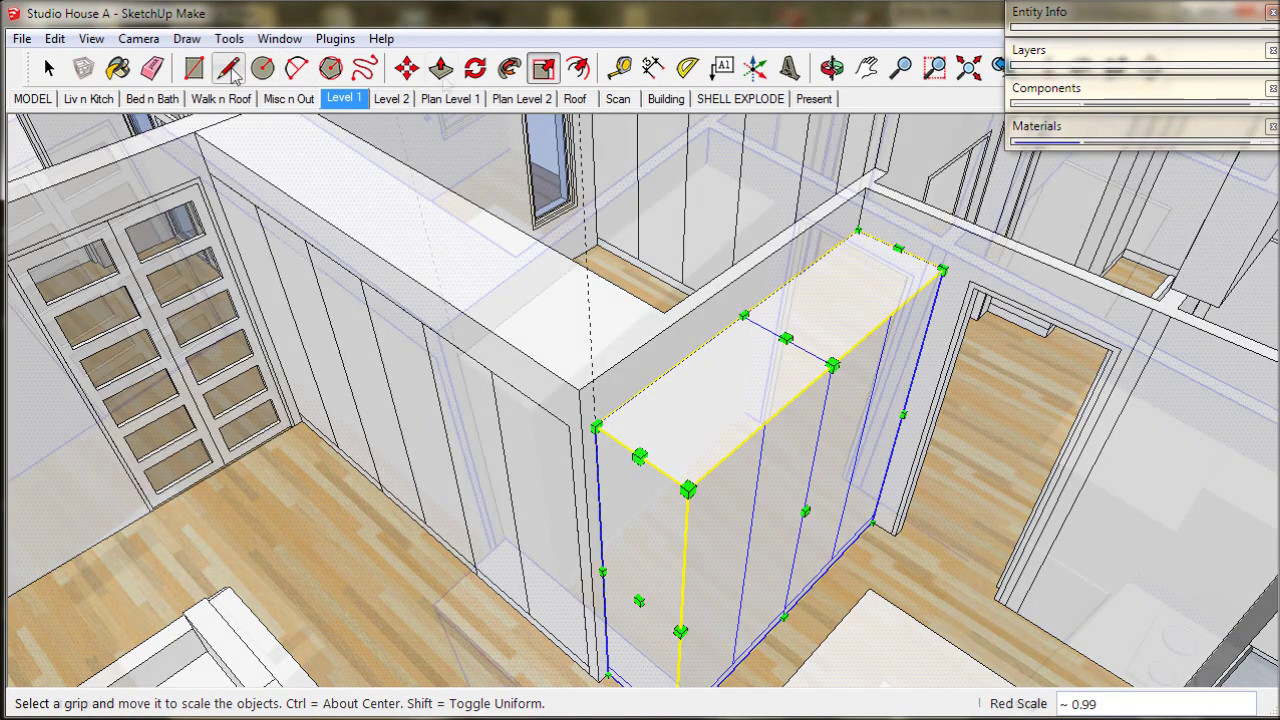
# Push the wall end face beside the cupboard 600 mm and turn on X-ray.
pyautogui.press('p')
pyautogui.moveTo(508, 246); pyautogui.dragTo(508, 300, button='middle')
pyautogui.click(537, 352)
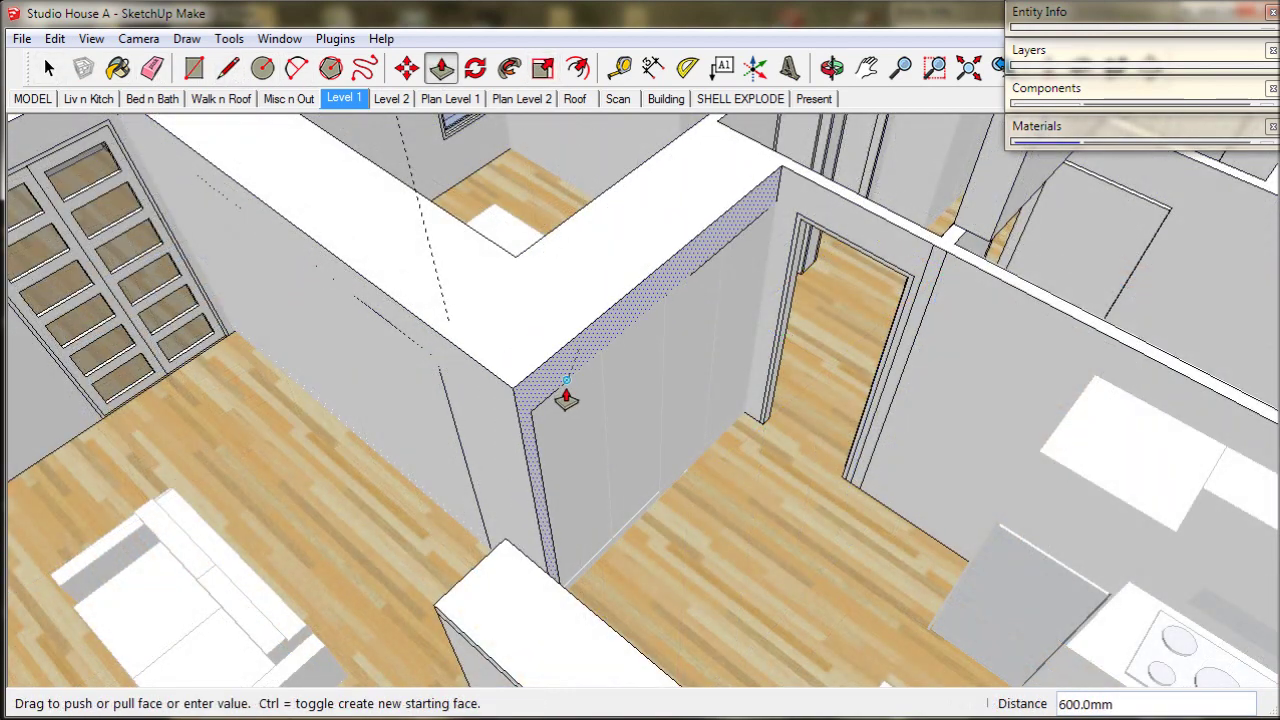
pyautogui.click(563, 397)
pyautogui.press('x')
pyautogui.moveTo(571, 408); pyautogui.dragTo(569, 405, button='middle')
# Turn off X-ray, push the beam's end face out about 447.5 mm, then show Level 2.
pyautogui.press('space')
pyautogui.scroll(5, 428, 346)
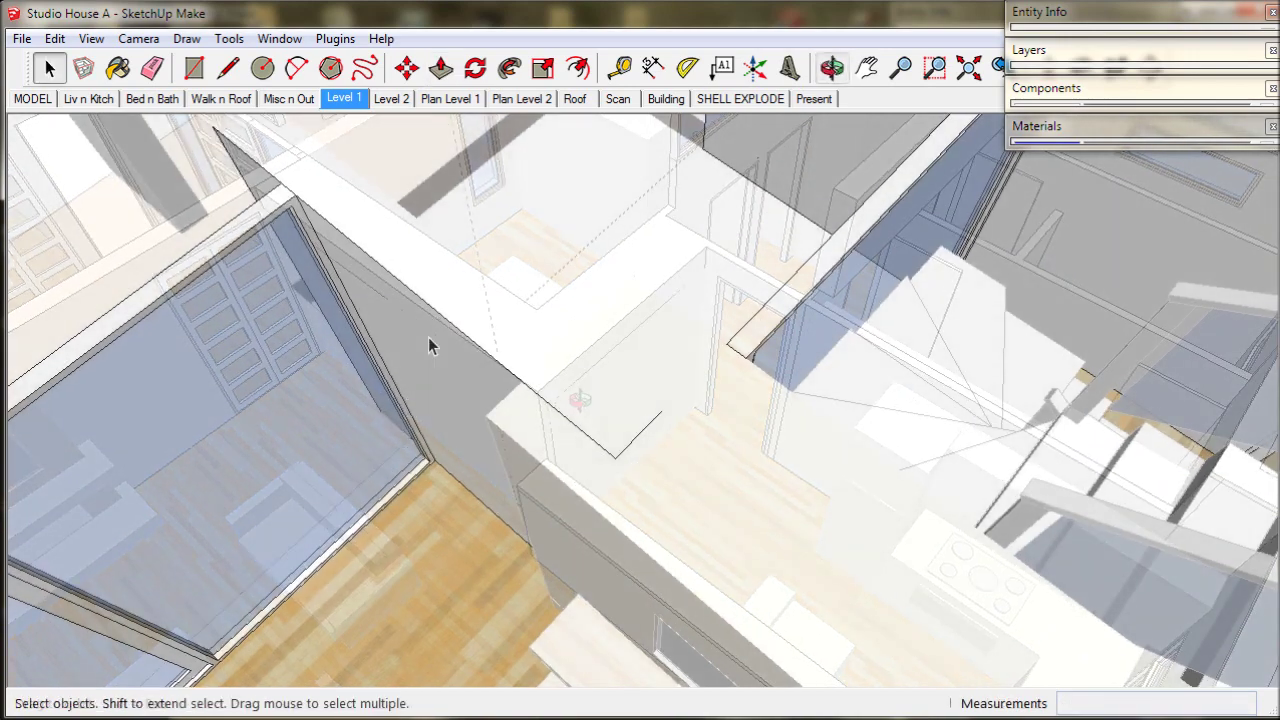
pyautogui.press('x')
pyautogui.click(443, 305)
pyautogui.moveTo(487, 354); pyautogui.dragTo(455, 248, button='middle')
pyautogui.click(441, 70)
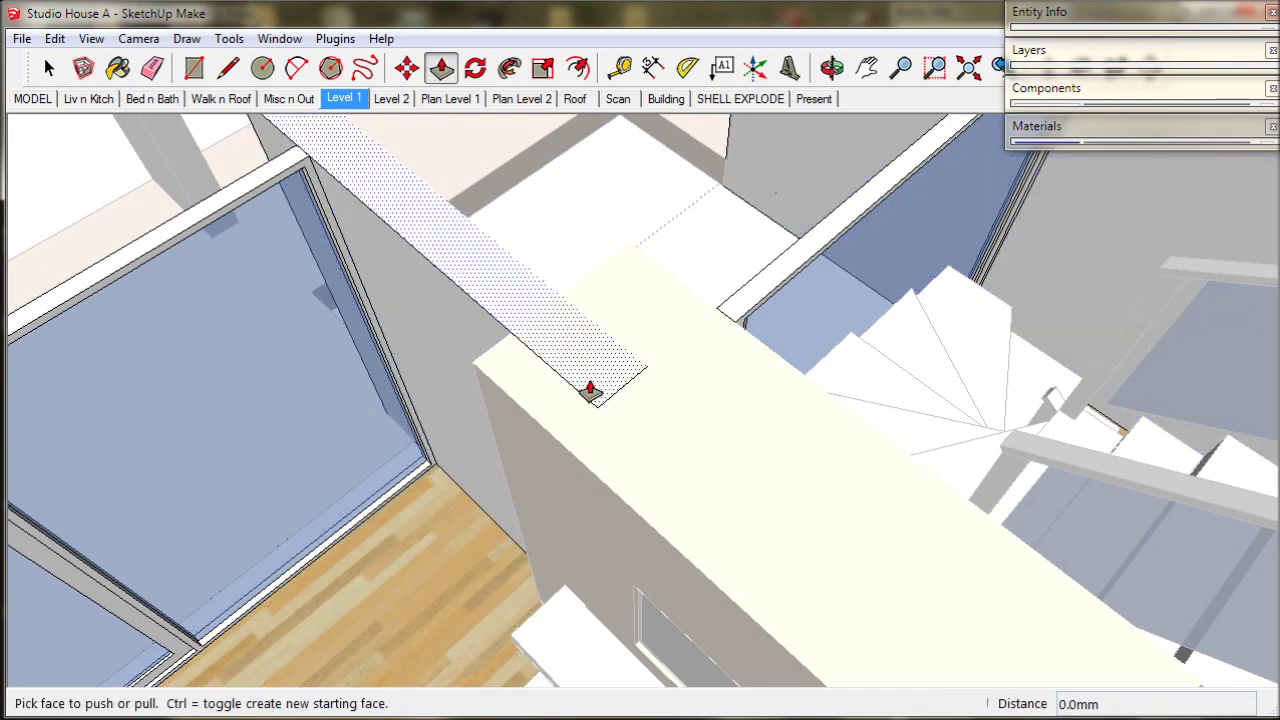
pyautogui.moveTo(622, 405); pyautogui.dragTo(483, 365)
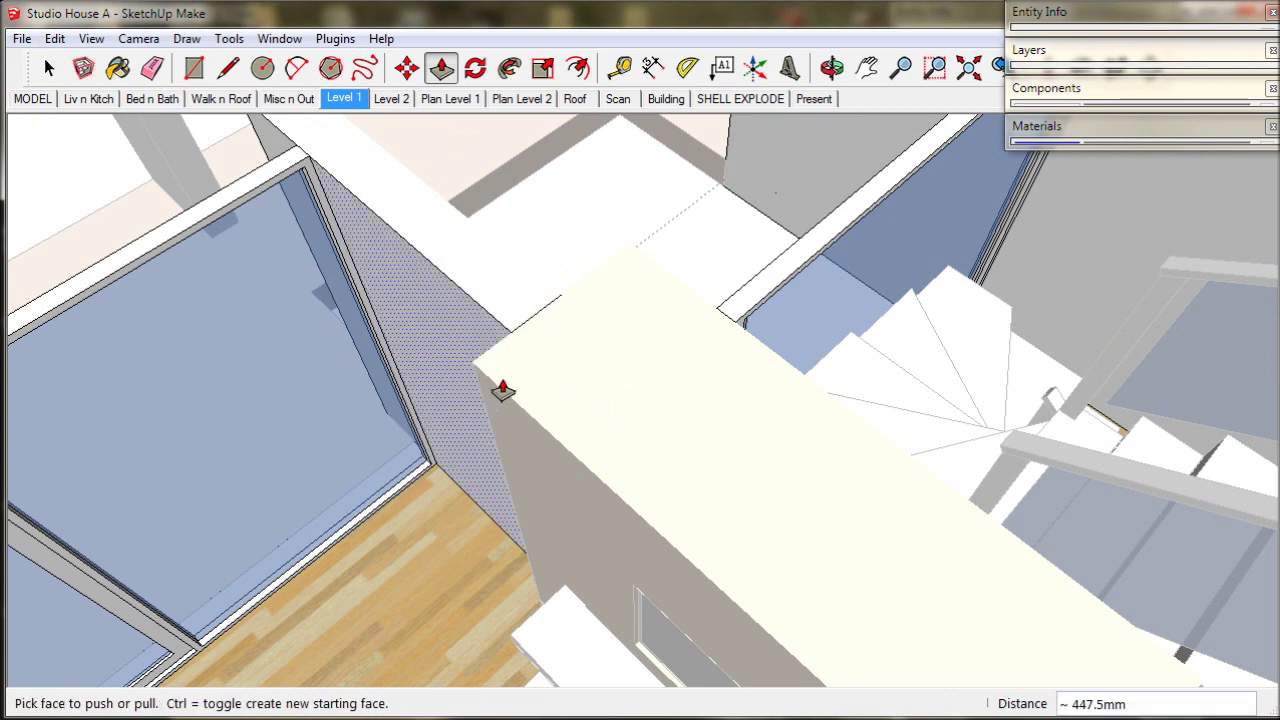
pyautogui.moveTo(500, 386); pyautogui.dragTo(705, 222, button='middle')
pyautogui.scroll(2, 578, 449)
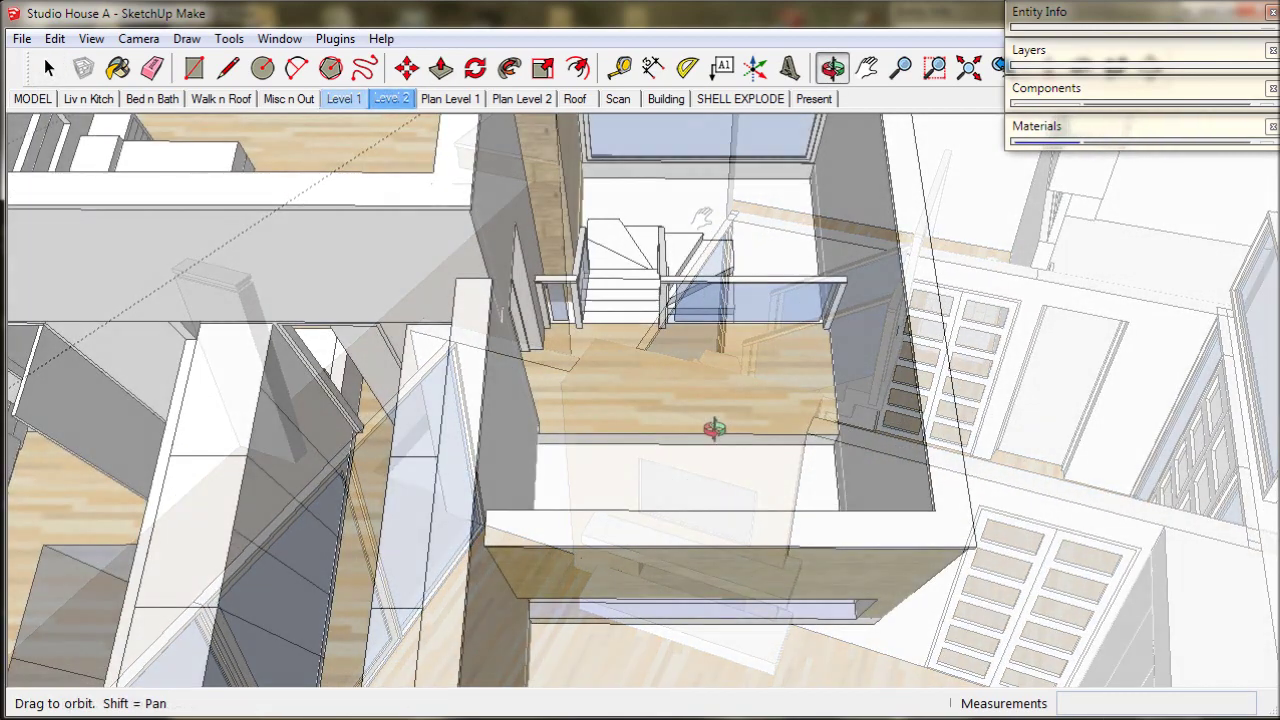
pyautogui.press('pagedown')
# Copy the glass balustrade panel down to the floor edge.
pyautogui.click(750, 300)
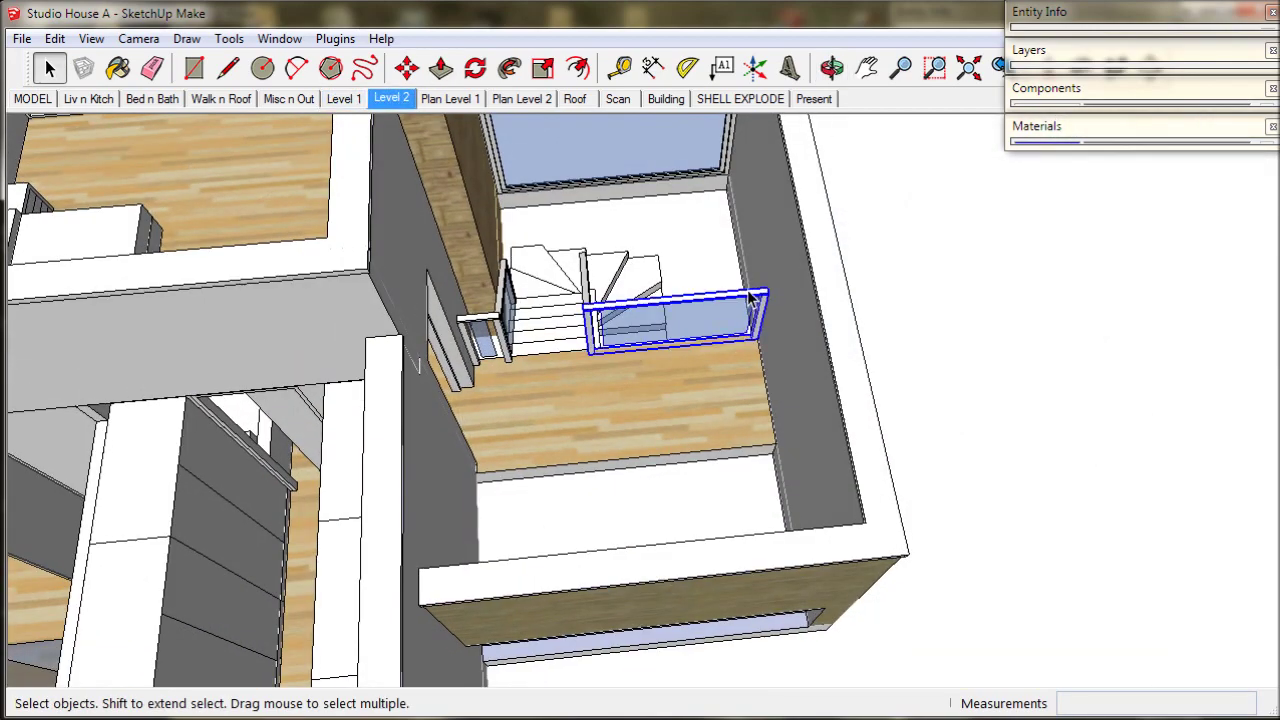
pyautogui.click(406, 67)
pyautogui.scroll(4, 690, 360)
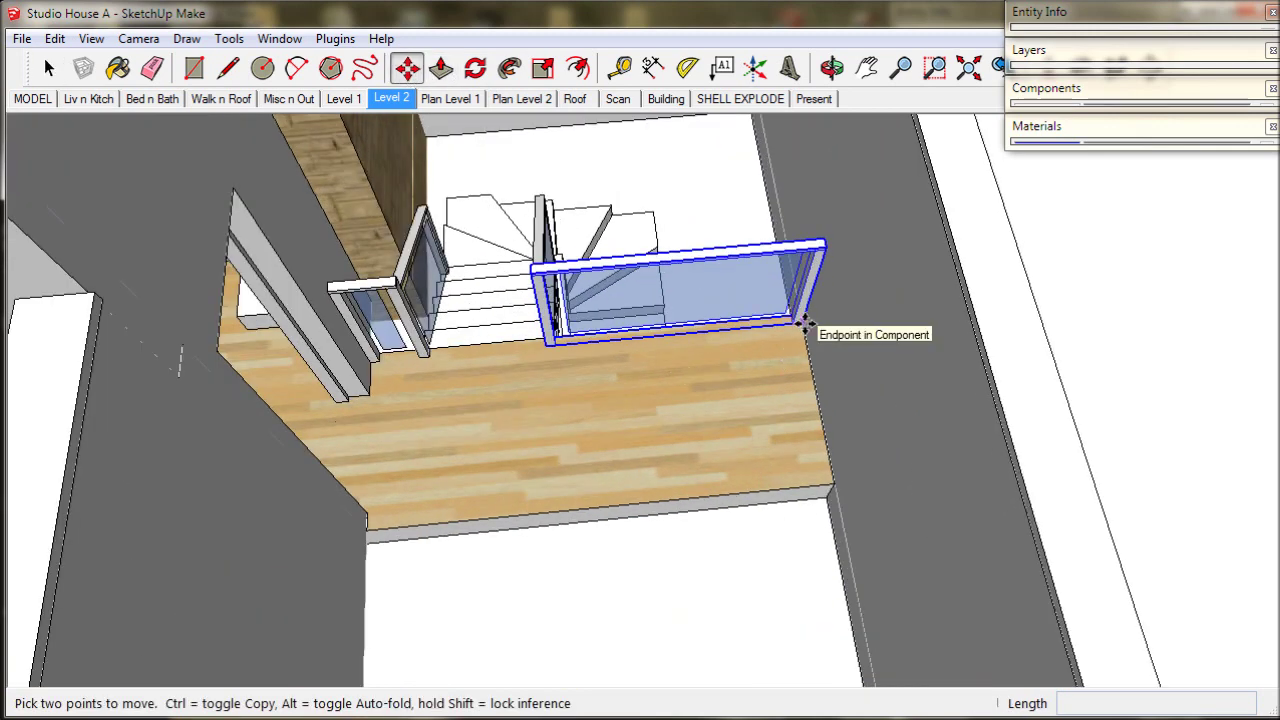
pyautogui.click(805, 322)
pyautogui.press('ctrl')
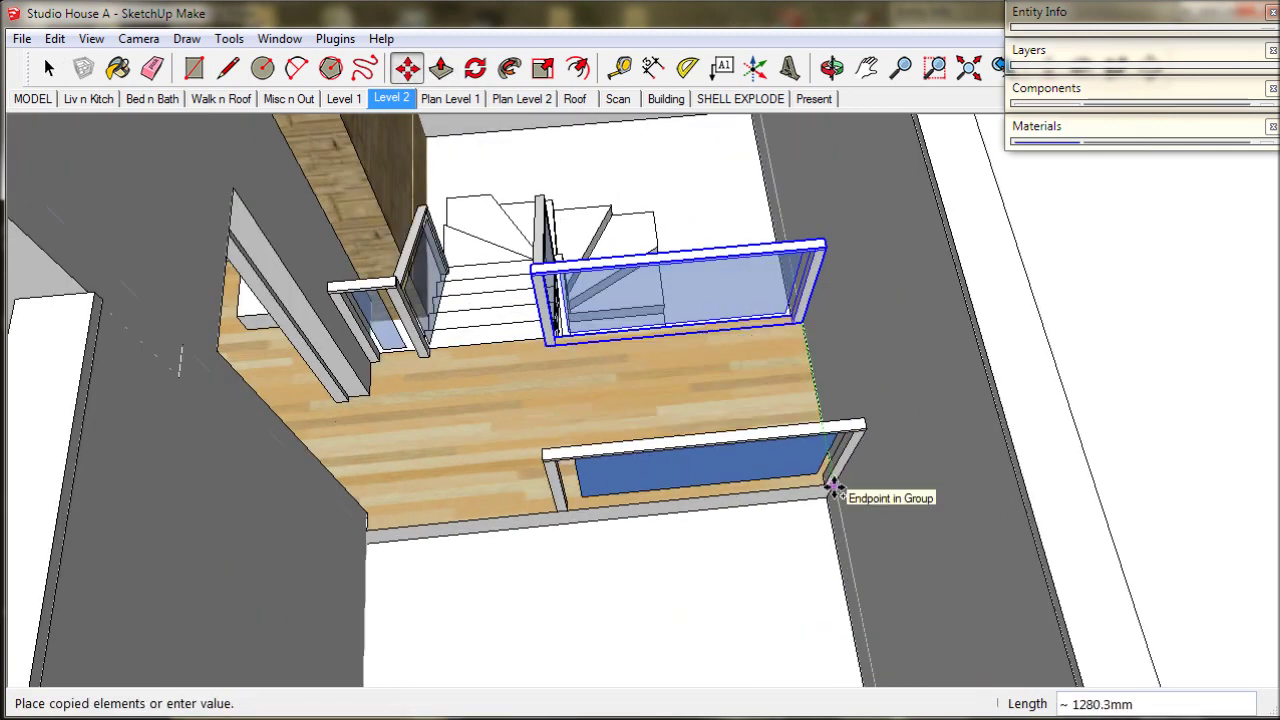
pyautogui.click(836, 486)
# Inside the balustrade group, move the post 170.5 mm to the left.
pyautogui.click(52, 72)
pyautogui.doubleClick(560, 510)
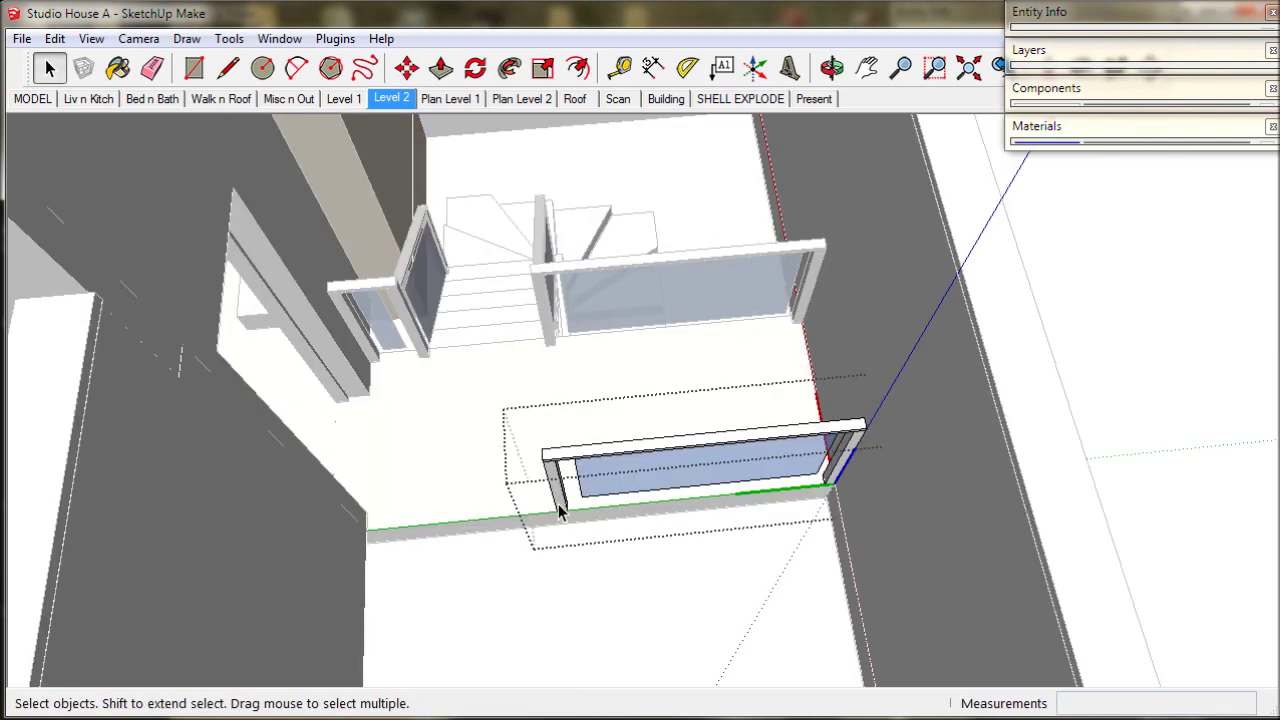
pyautogui.click(406, 78)
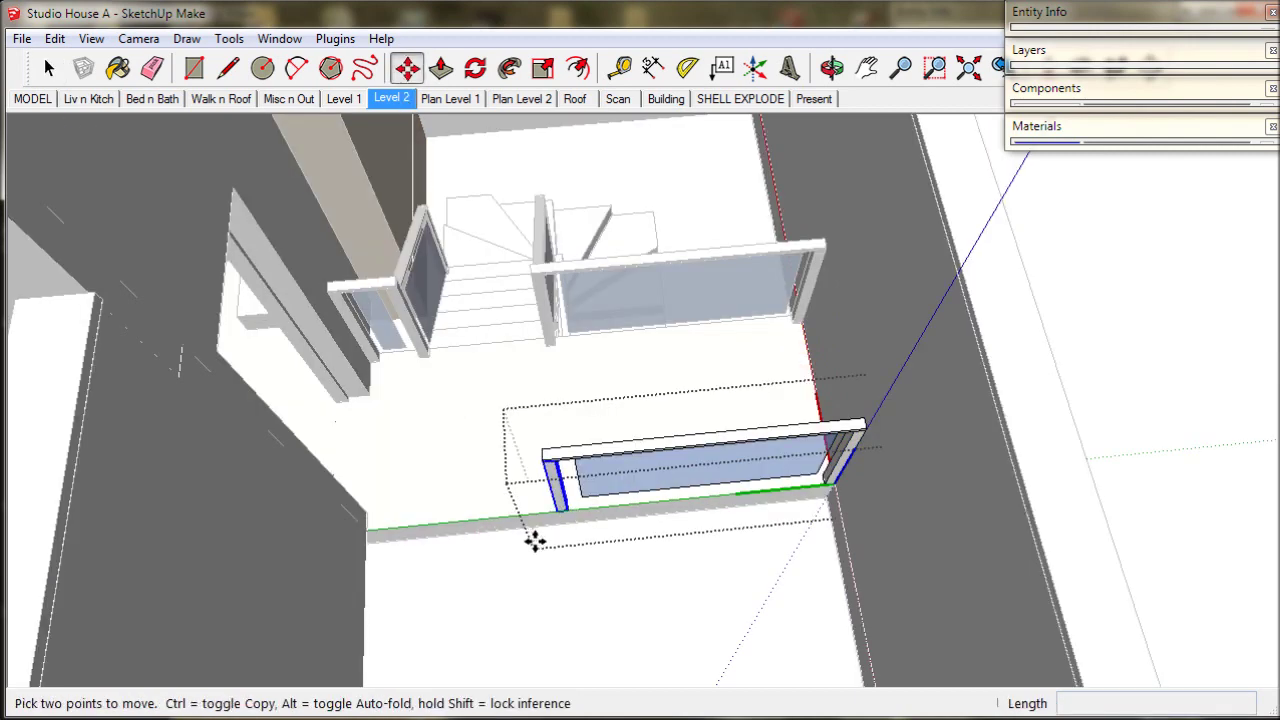
pyautogui.scroll(3, 556, 513)
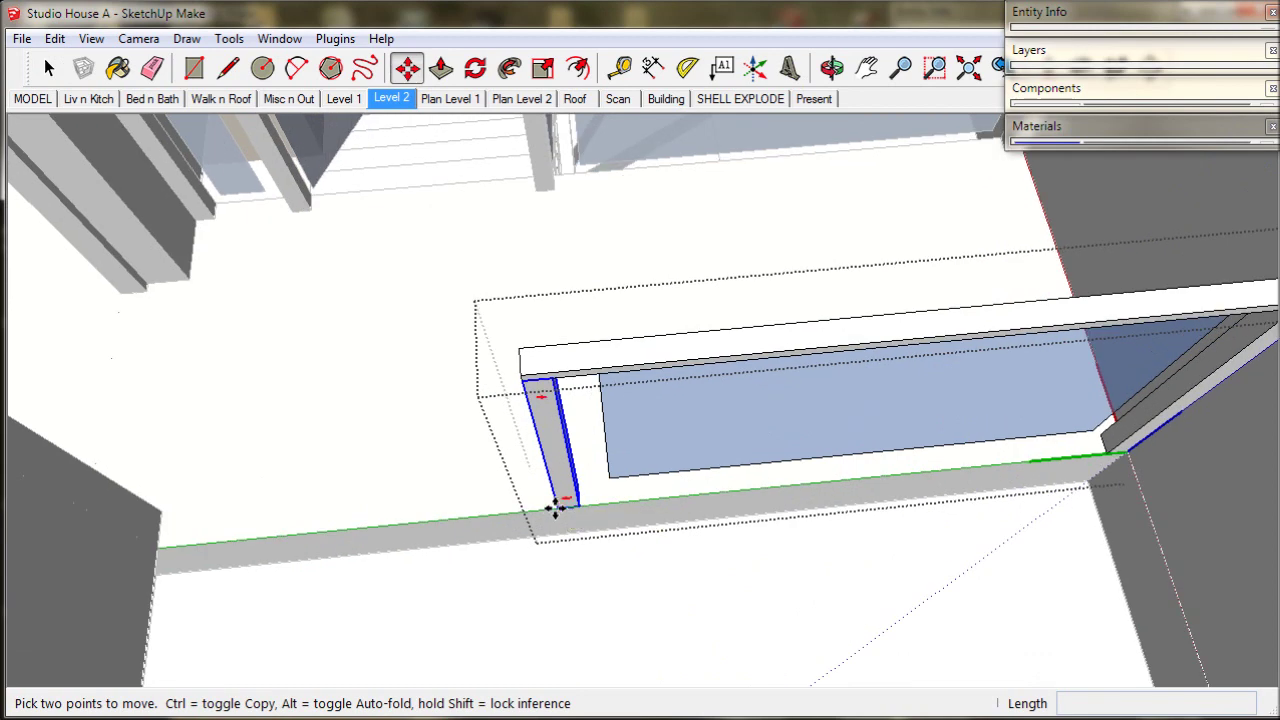
pyautogui.click(556, 508)
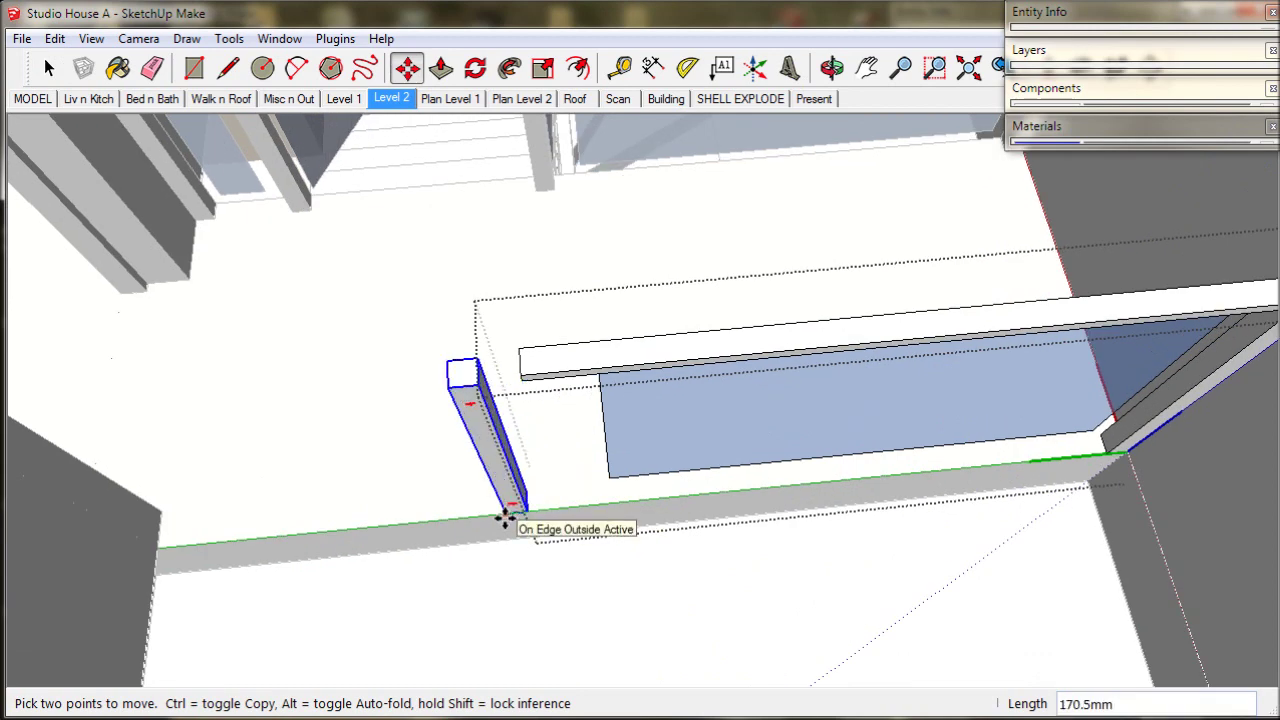
pyautogui.click(505, 516)
# Extend the top rail's end face leftward across the opening.
pyautogui.press('p')
pyautogui.moveTo(500, 520); pyautogui.dragTo(743, 443, button='middle')
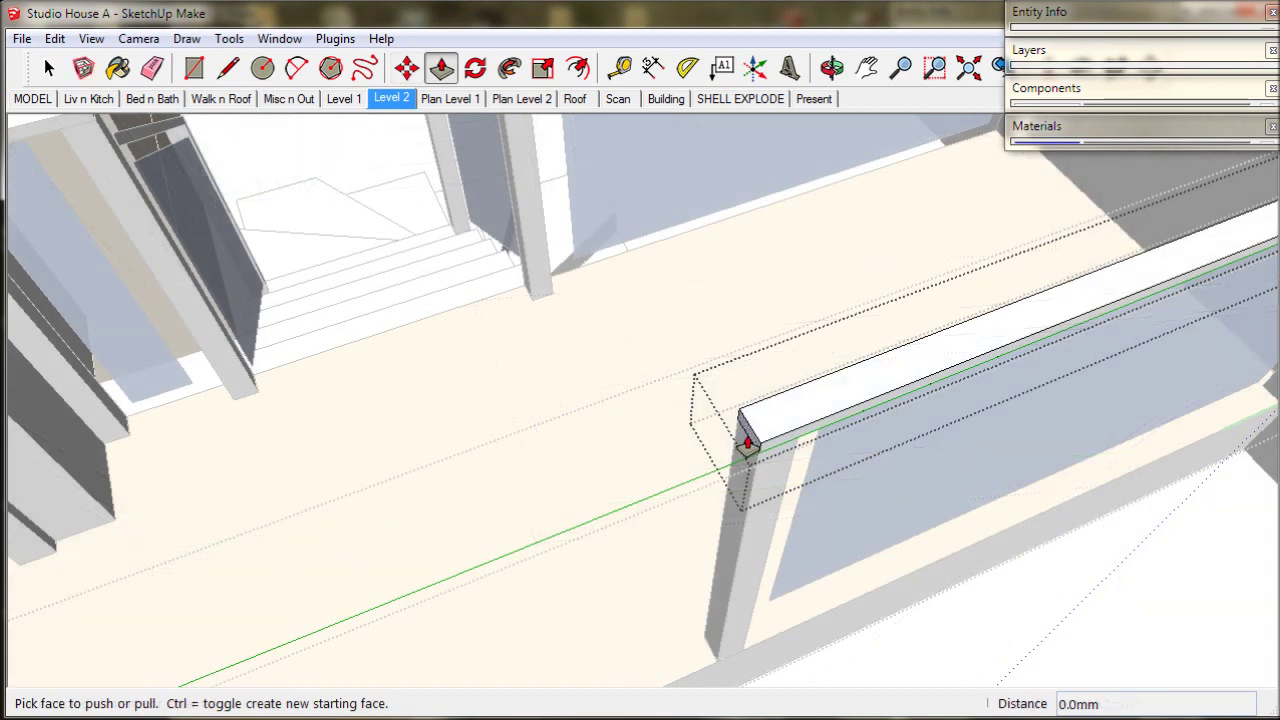
pyautogui.click(752, 447)
pyautogui.scroll(-2, 690, 490)
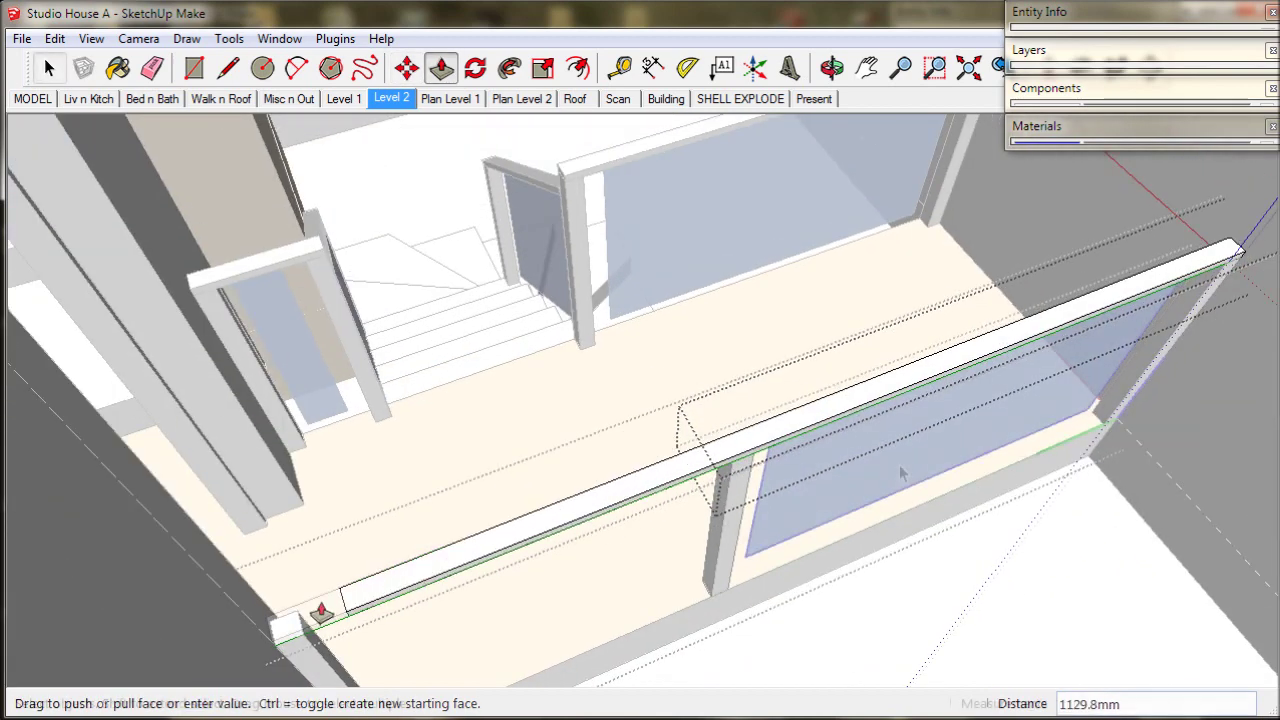
pyautogui.moveTo(900, 475); pyautogui.dragTo(643, 290, button='middle')
pyautogui.press('space')
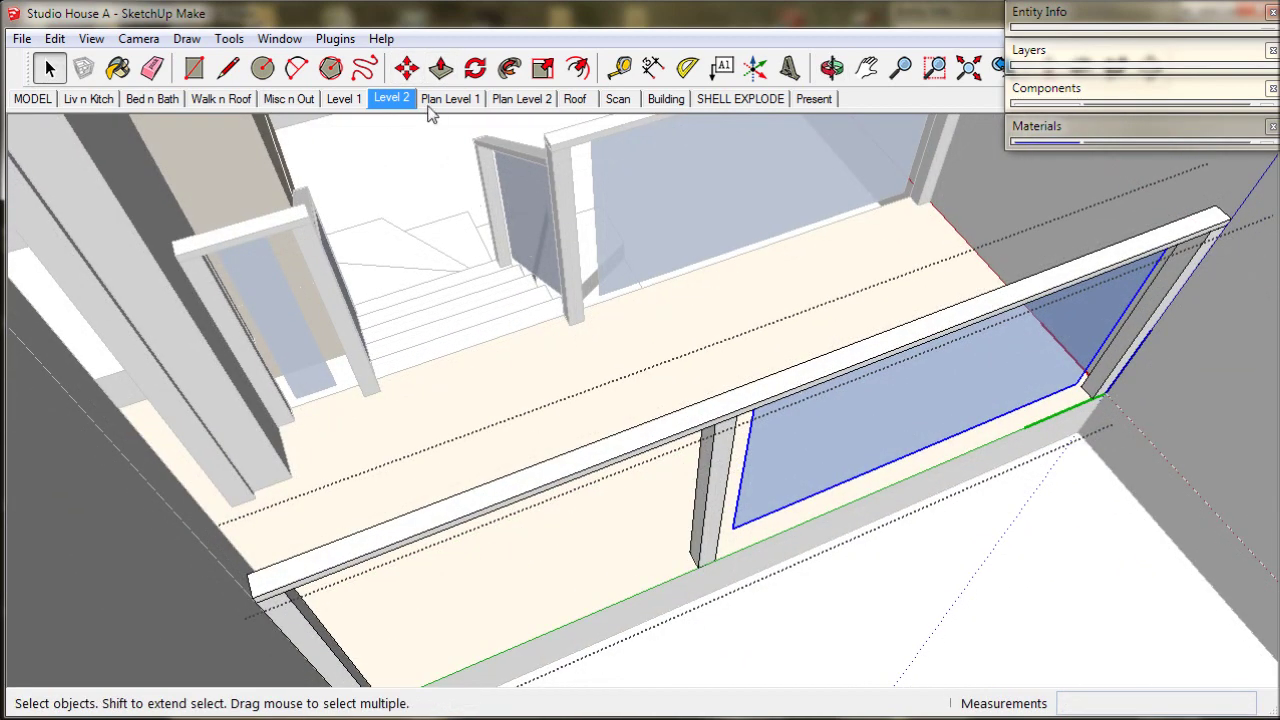
# Copy the glass panel to the left and reposition it under the rail.
pyautogui.click(412, 74)
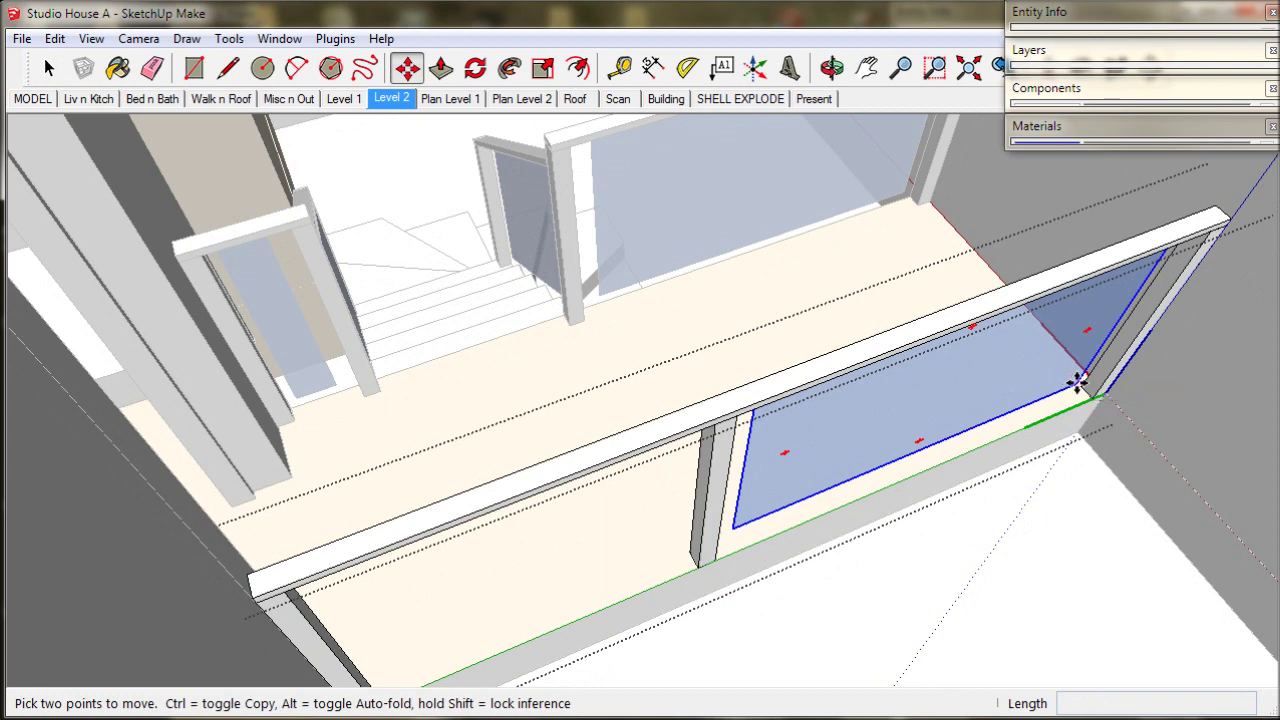
pyautogui.press('ctrl')
pyautogui.click(1077, 382)
pyautogui.click(903, 457)
pyautogui.press('space')
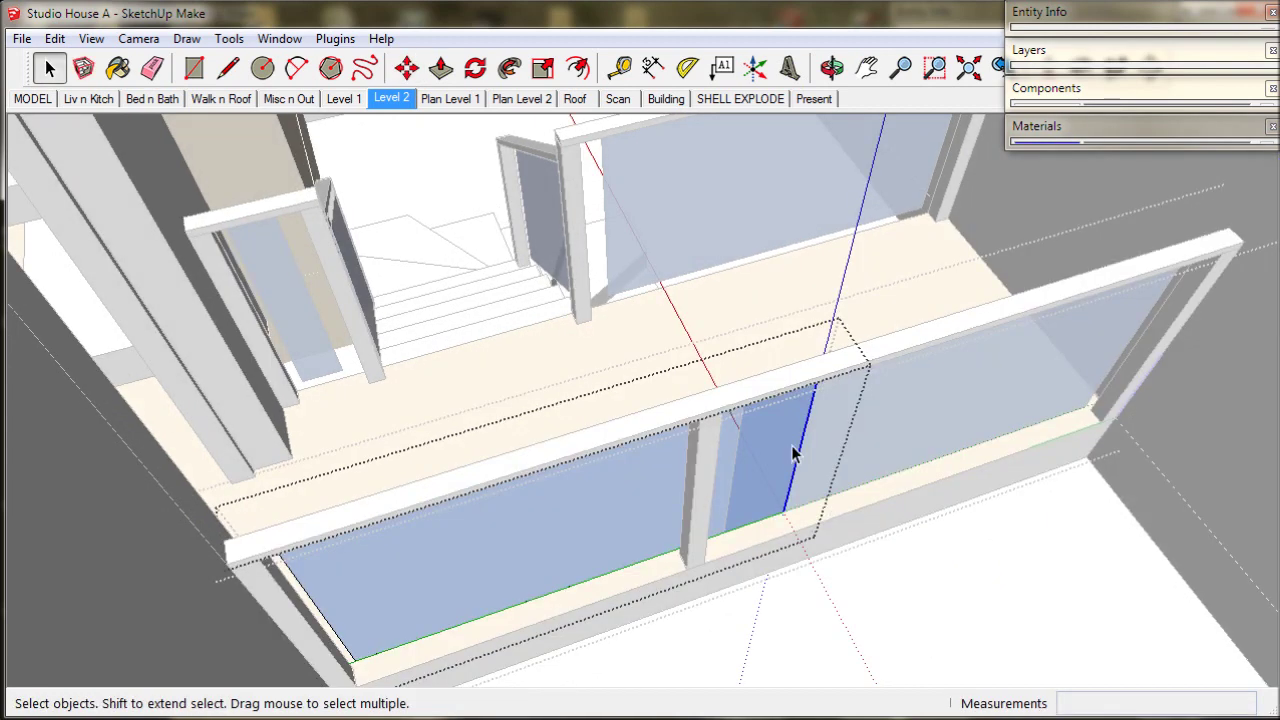
pyautogui.click(407, 70)
pyautogui.click(783, 514)
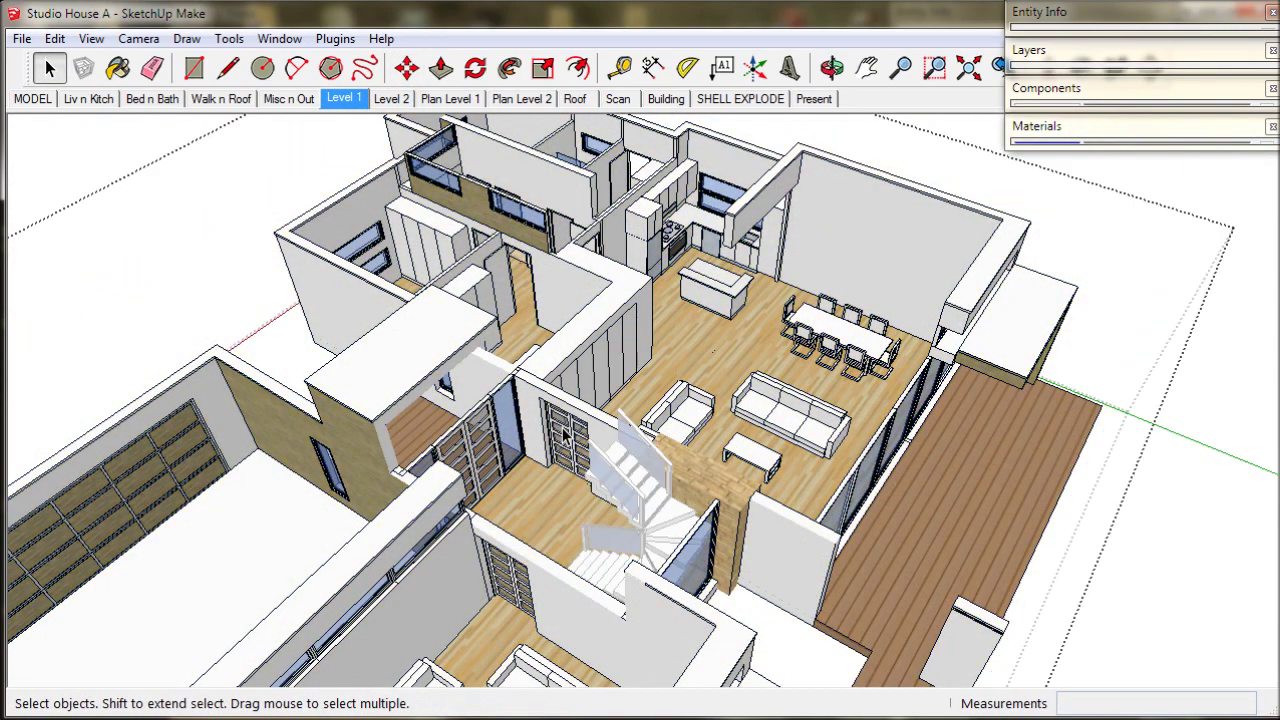
# Unglue the glazed doors beside the stairs and move them 84.7 mm left against the wall edge.
pyautogui.scroll(10, 564, 434)
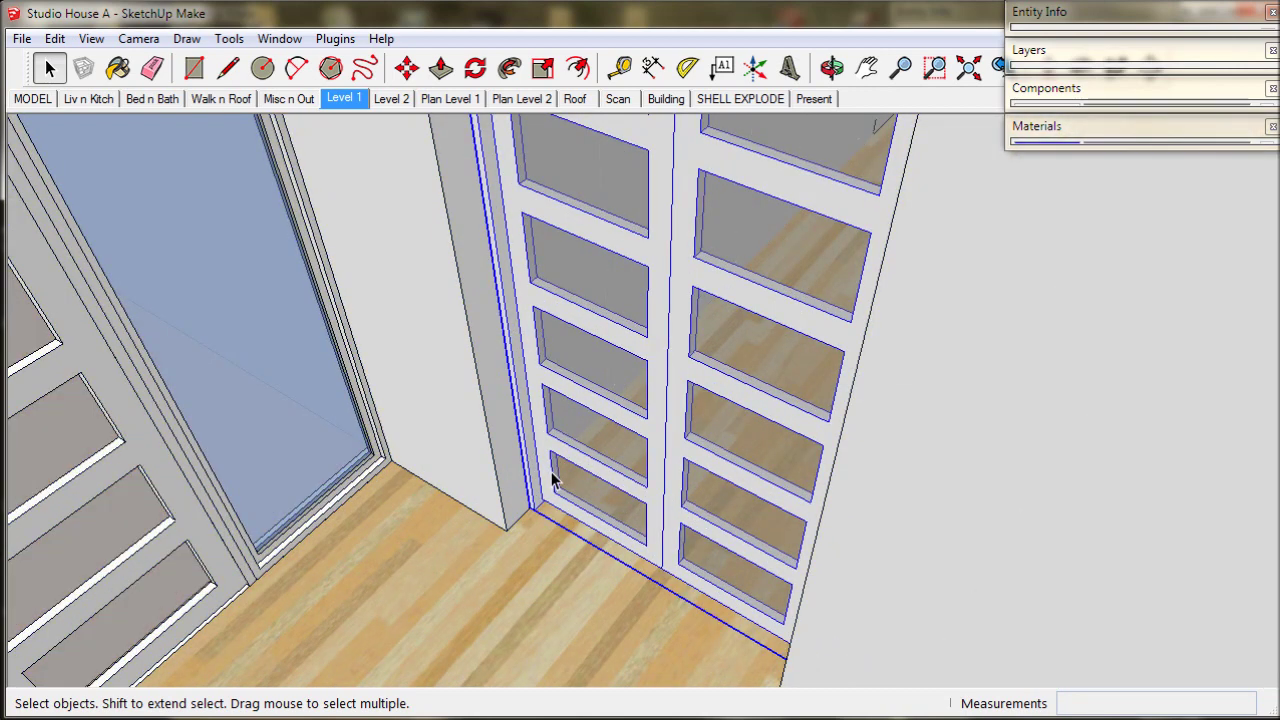
pyautogui.rightClick(553, 480)
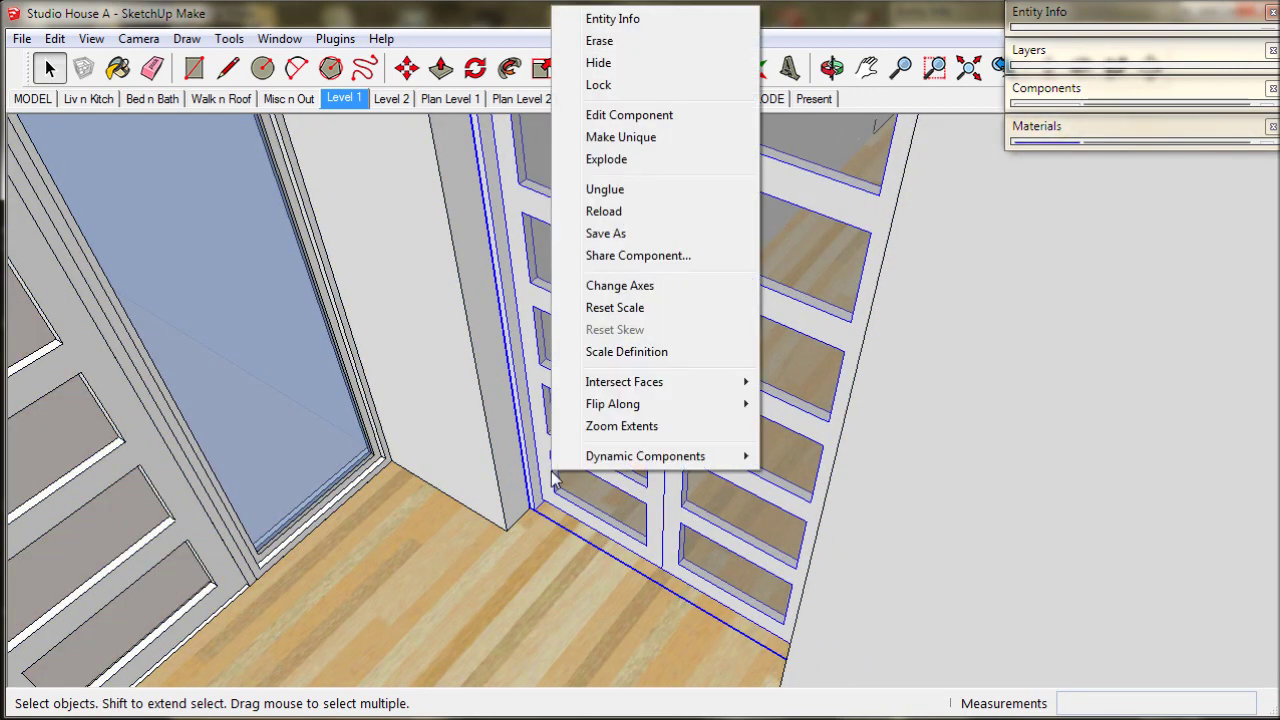
pyautogui.click(605, 190)
pyautogui.click(406, 68)
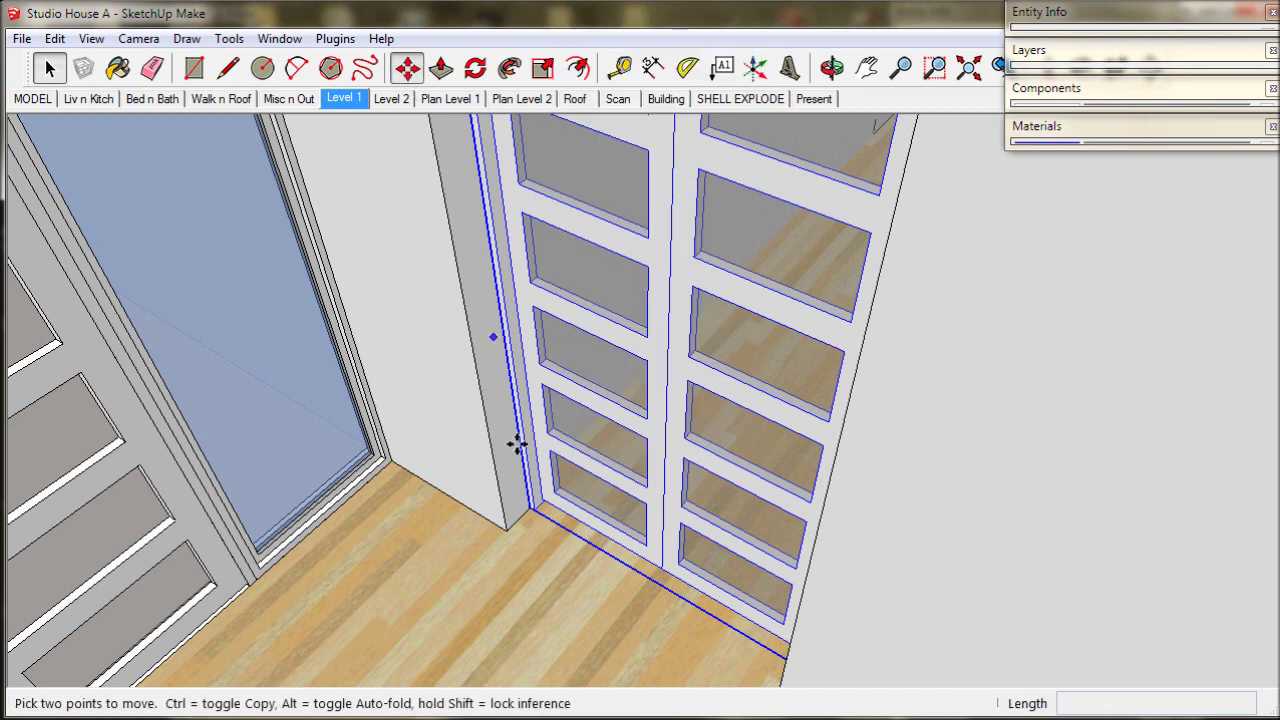
pyautogui.scroll(4, 534, 514)
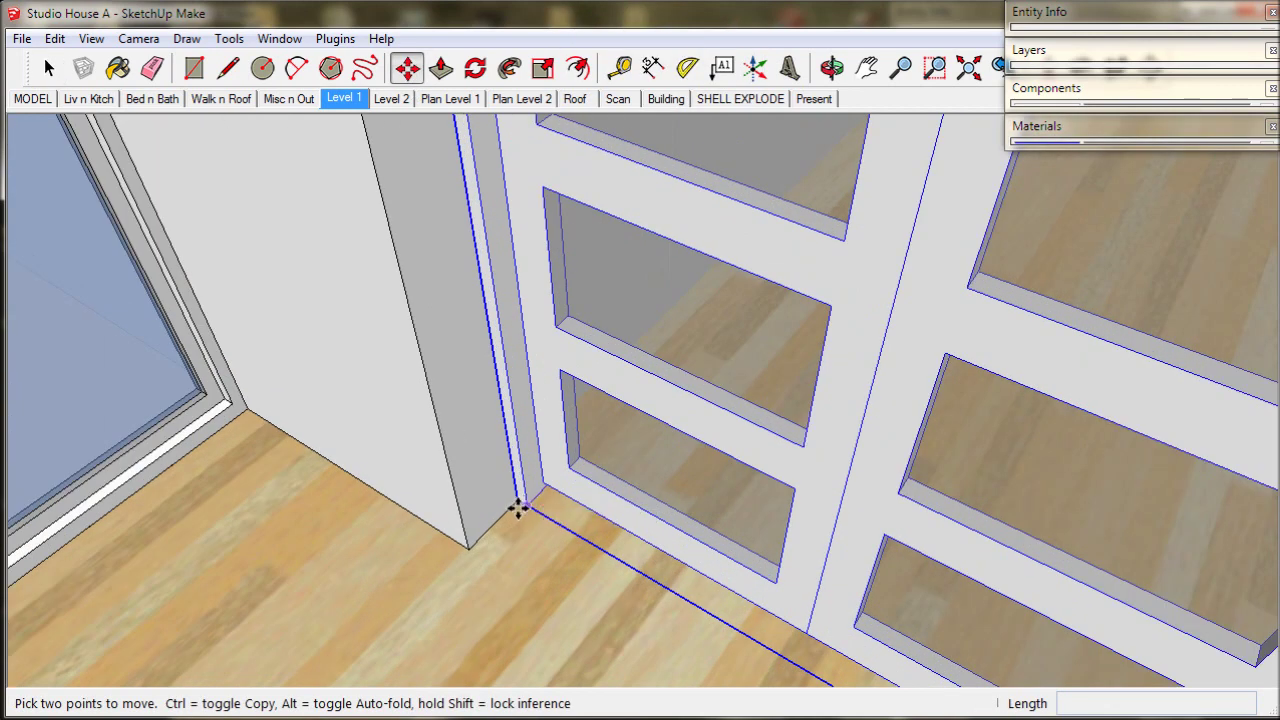
pyautogui.scroll(2, 501, 532)
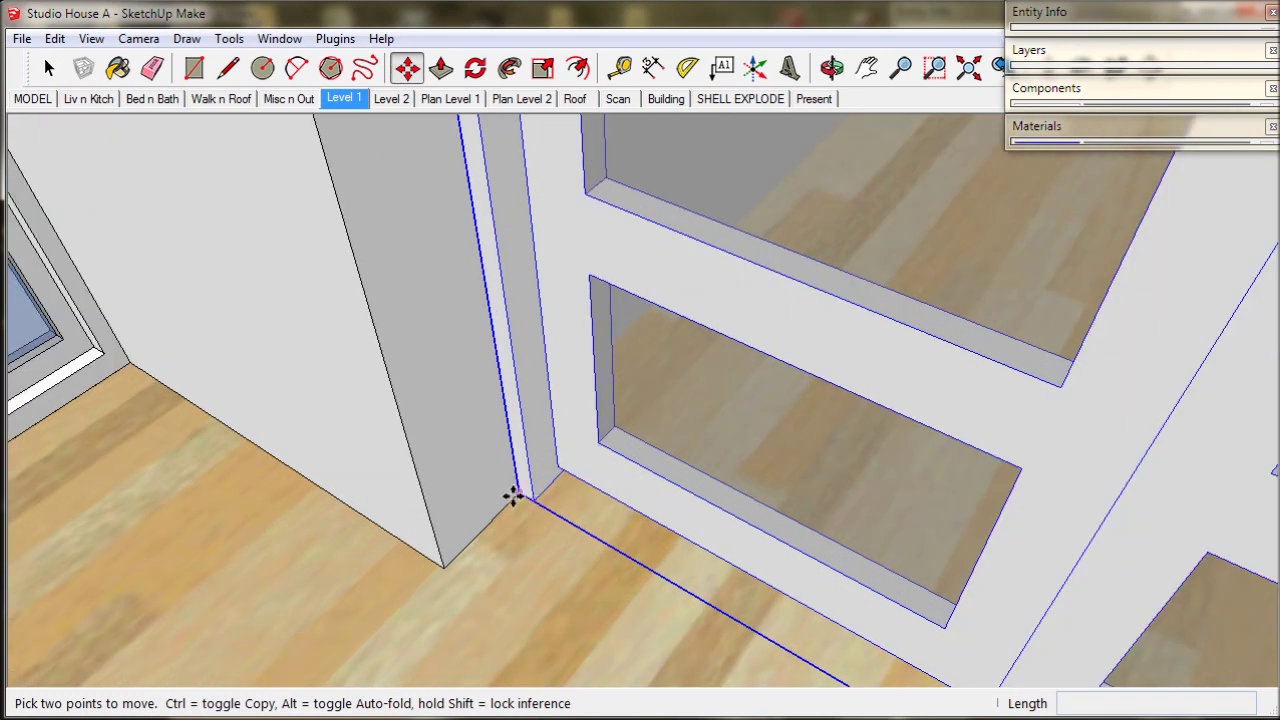
pyautogui.click(511, 497)
pyautogui.click(480, 531)
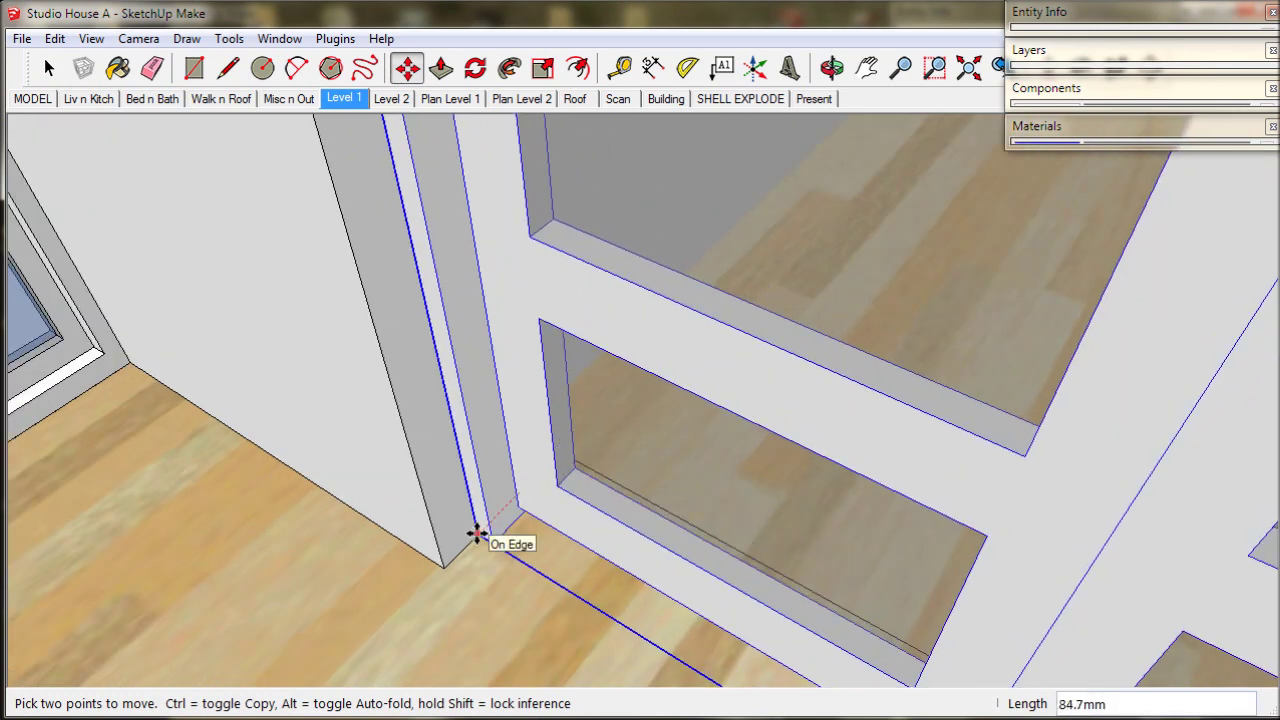
pyautogui.scroll(-6, 509, 553)
pyautogui.press('space')
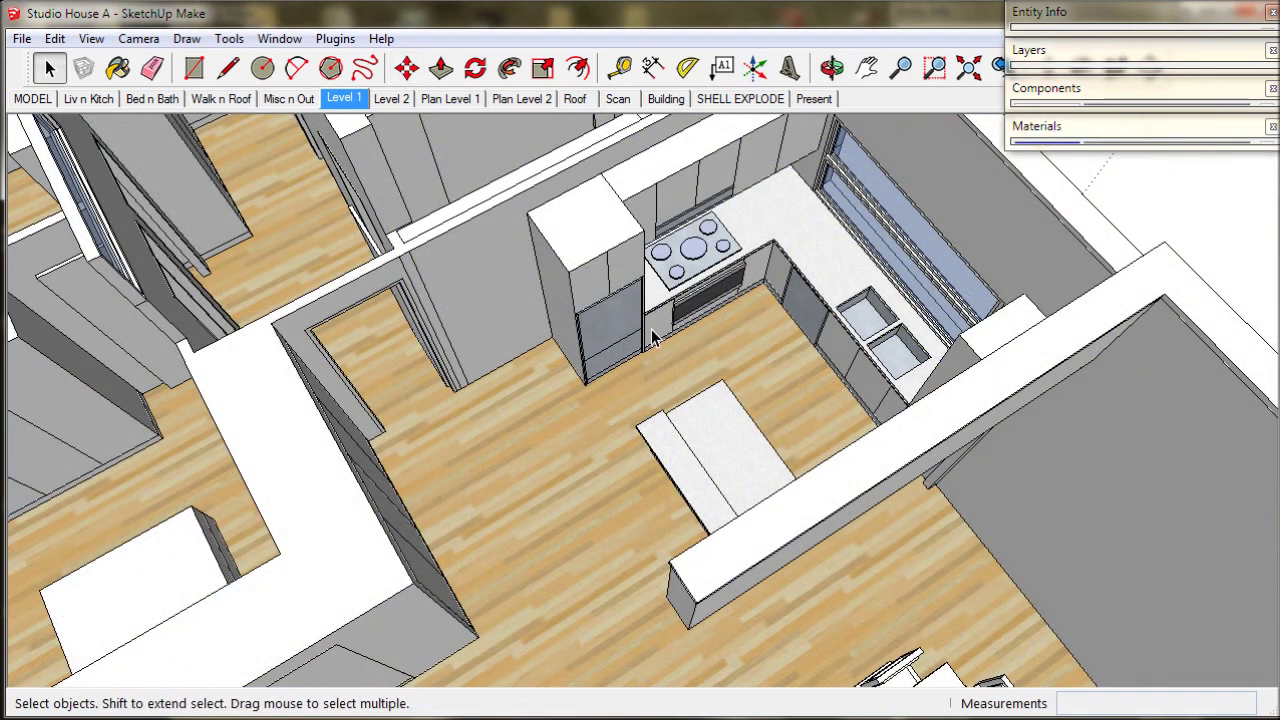
# Switch to the Liv n Kitch scene and open the 7.2 x 3.6 Kitchen group for editing.
pyautogui.scroll(-3, 632, 340)
pyautogui.moveTo(632, 340); pyautogui.dragTo(490, 372, button='middle')
pyautogui.scroll(2, 490, 372)
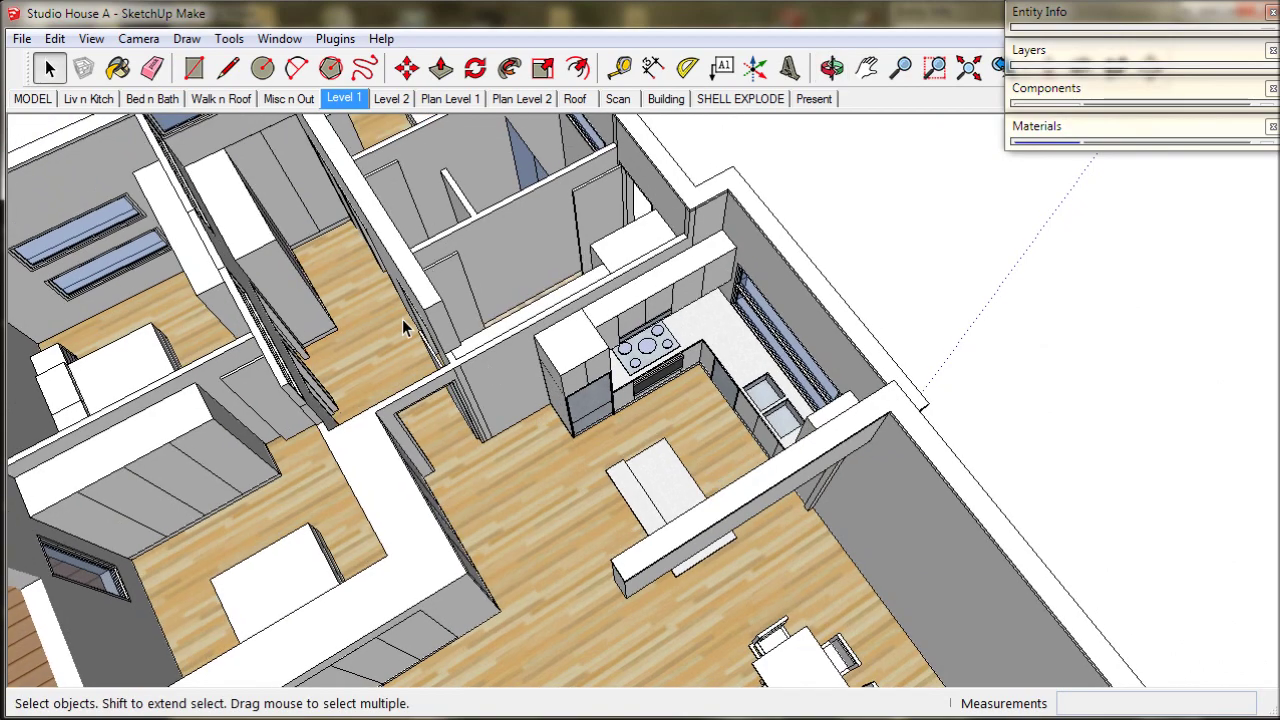
pyautogui.click(88, 98)
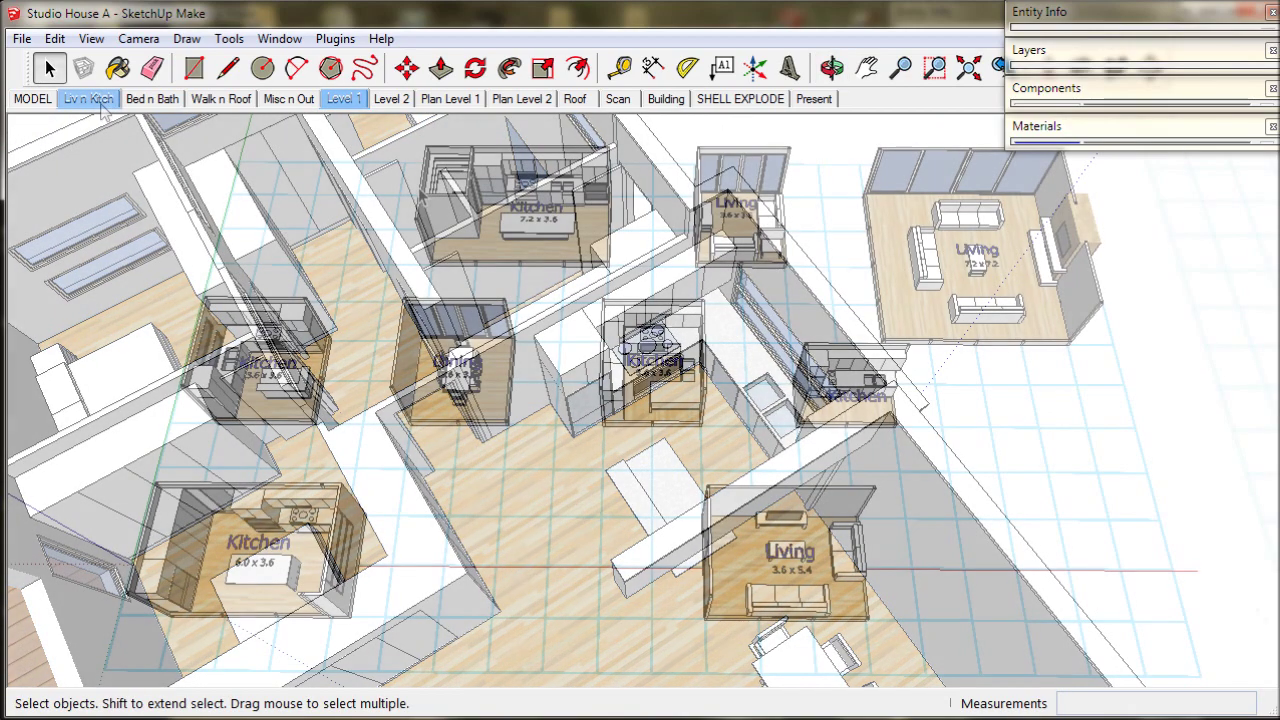
pyautogui.scroll(5, 497, 195)
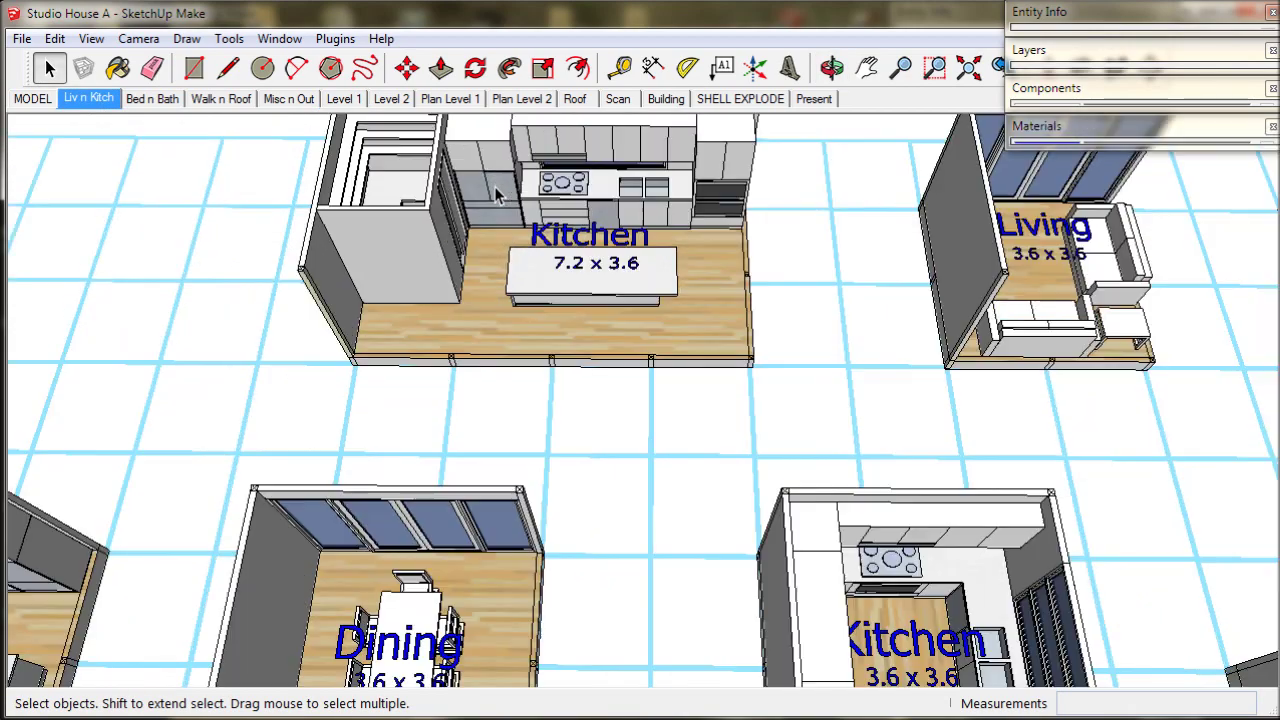
pyautogui.click(497, 195)
pyautogui.moveTo(497, 195); pyautogui.dragTo(455, 347, button='middle')
pyautogui.scroll(3, 455, 347)
pyautogui.doubleClick(455, 347)
# Select the left and right tall cabinets and copy them to the clipboard.
pyautogui.click(455, 347)
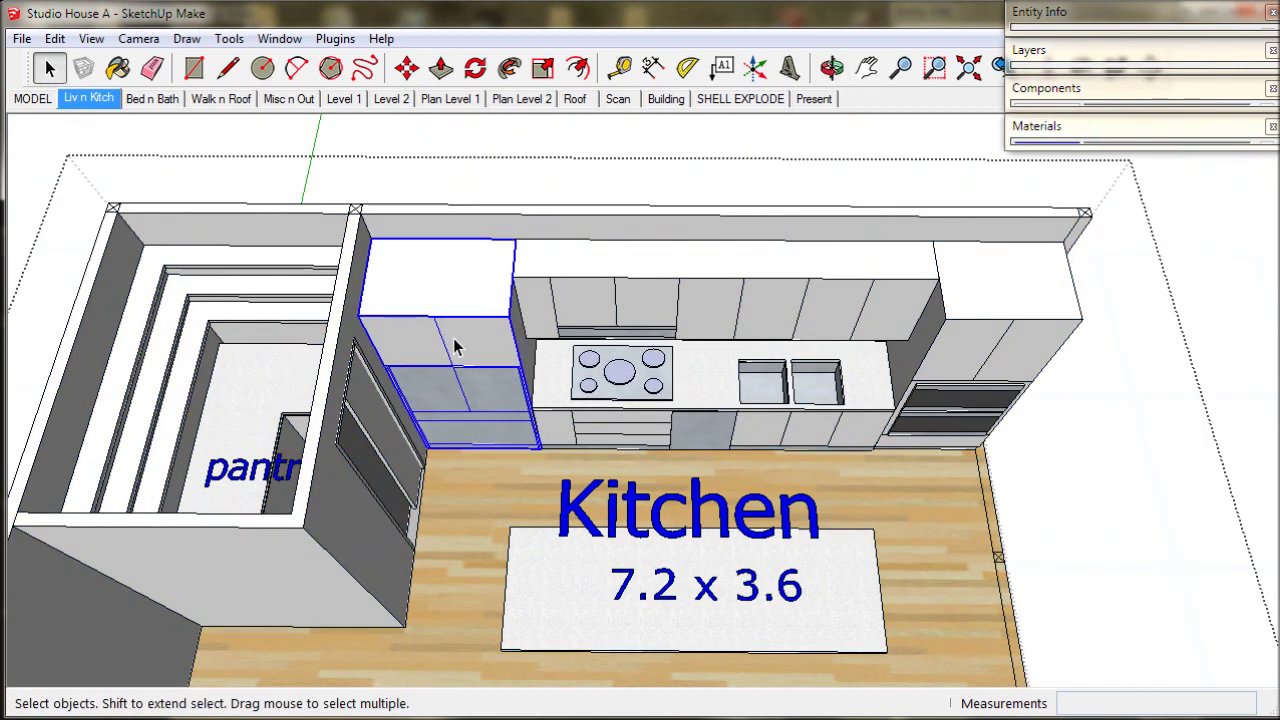
pyautogui.keyDown('shift'); pyautogui.click(968, 362); pyautogui.keyUp('shift')
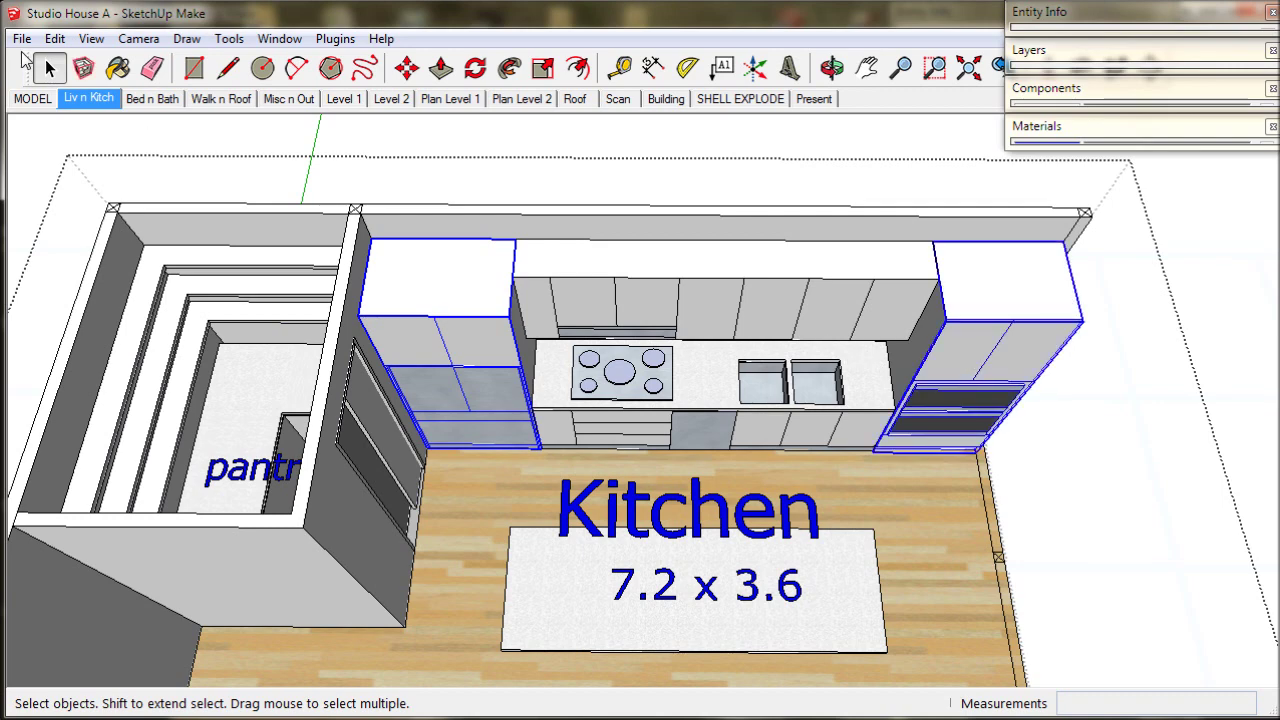
pyautogui.click(55, 40)
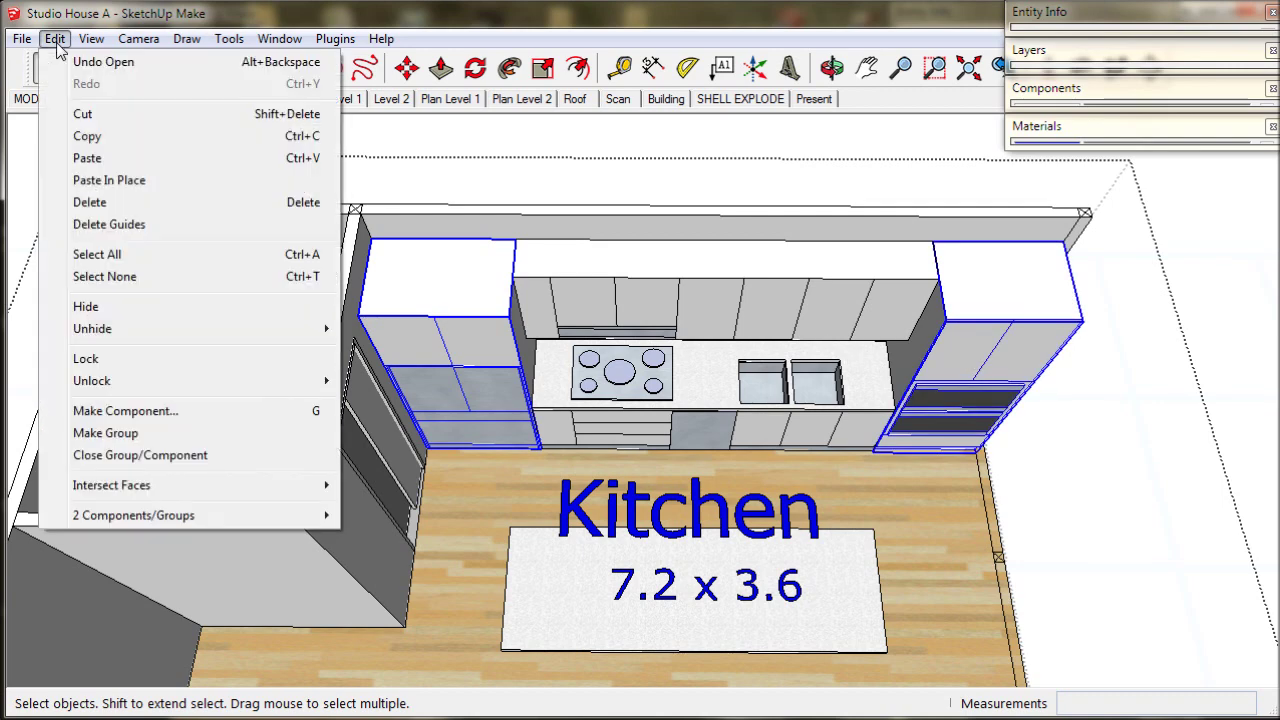
pyautogui.click(90, 140)
pyautogui.click(343, 98)
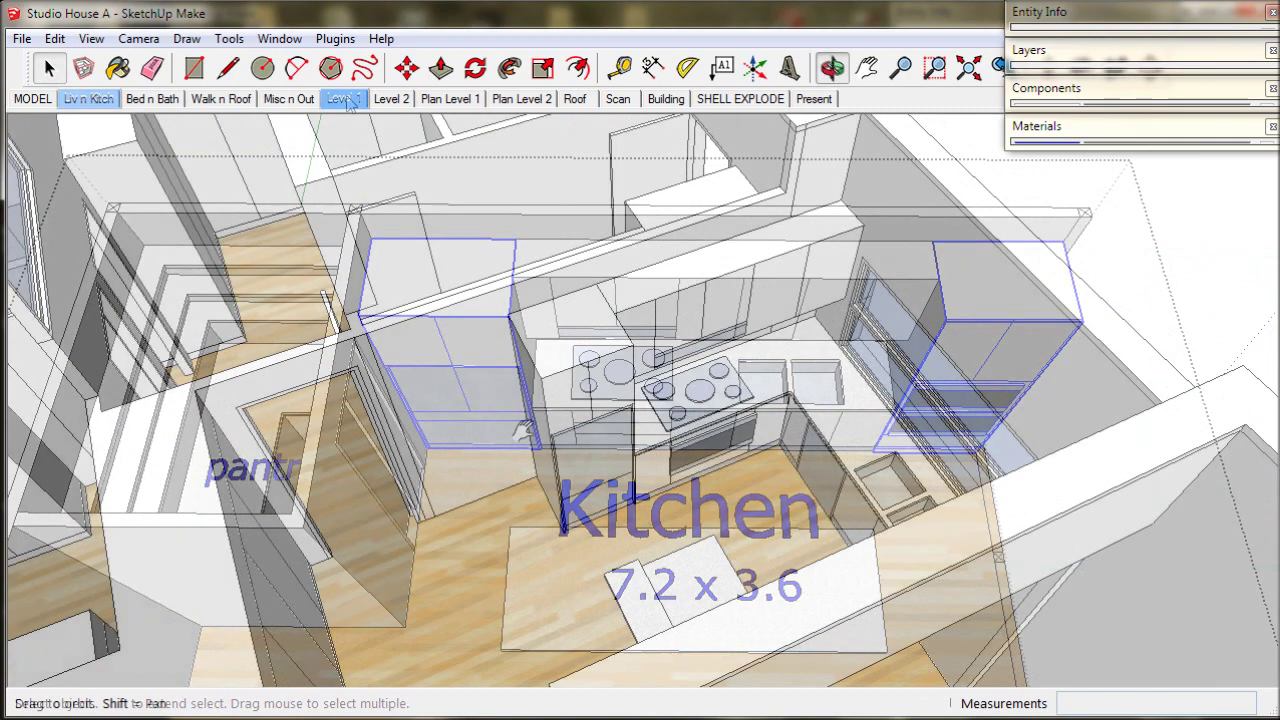
# Open the Level 1 kitchen group and delete the old tall fridge cabinet.
pyautogui.hotkey('ctrl', 'shift', 'v')
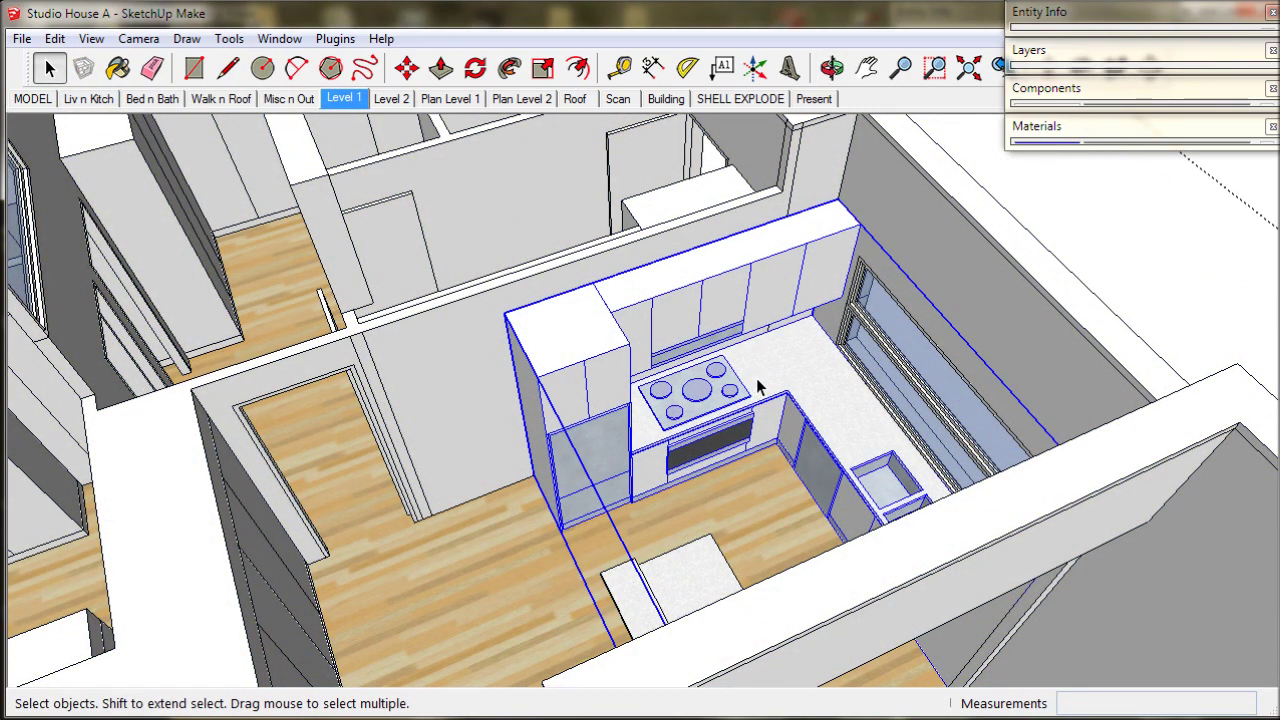
pyautogui.doubleClick(756, 378)
pyautogui.click(566, 410)
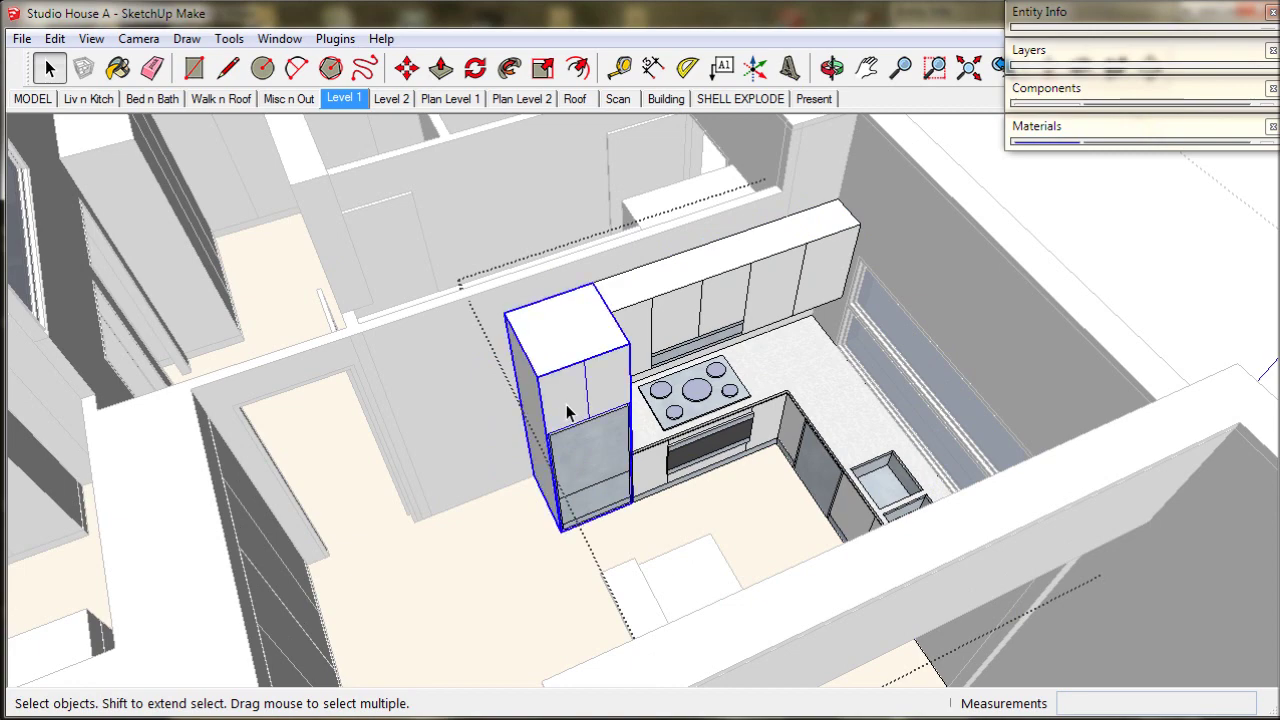
pyautogui.moveTo(566, 410); pyautogui.dragTo(668, 452, button='middle')
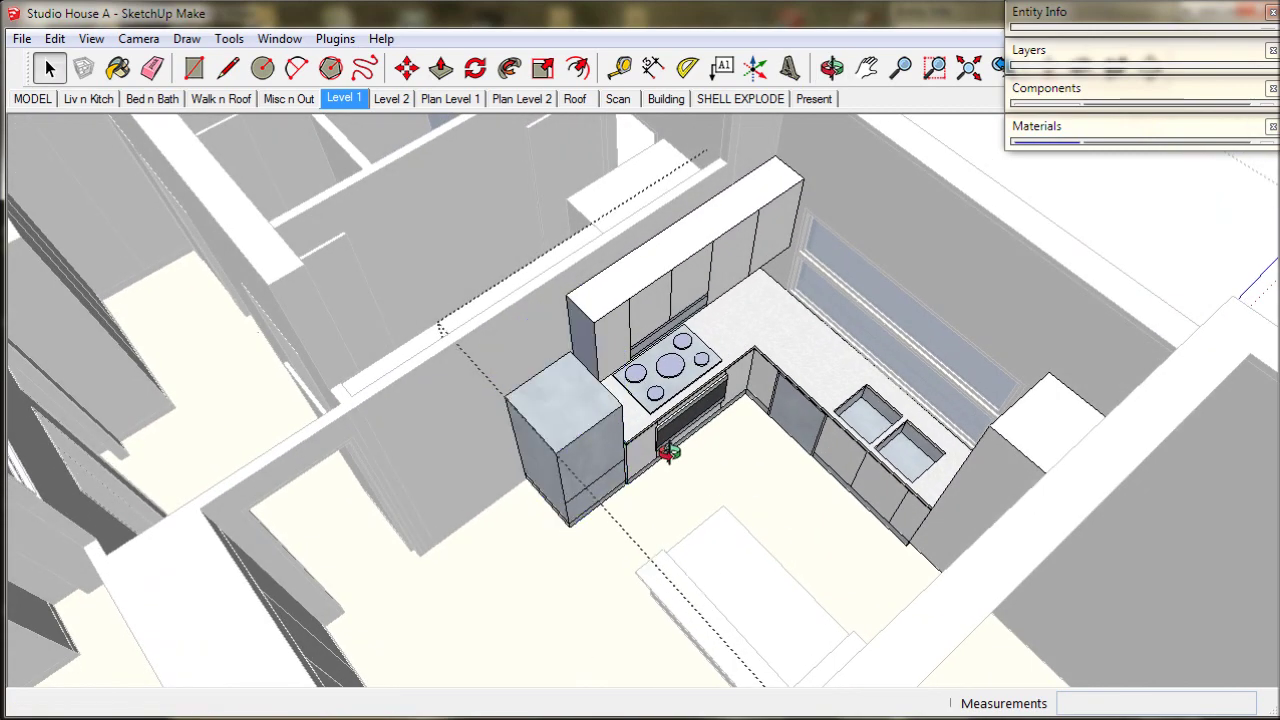
pyautogui.click(557, 471)
pyautogui.press('Delete')
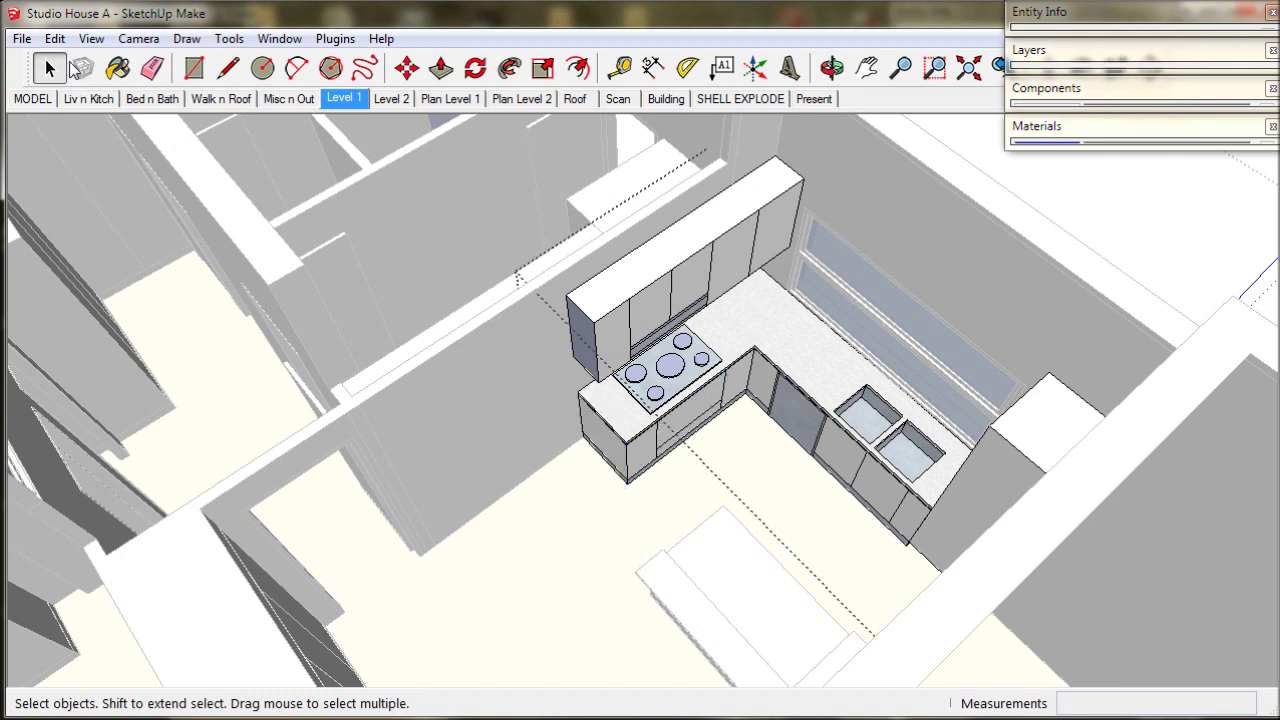
# Paste the copied fridge tower into the Level 1 kitchen.
pyautogui.click(54, 38)
pyautogui.click(87, 158)
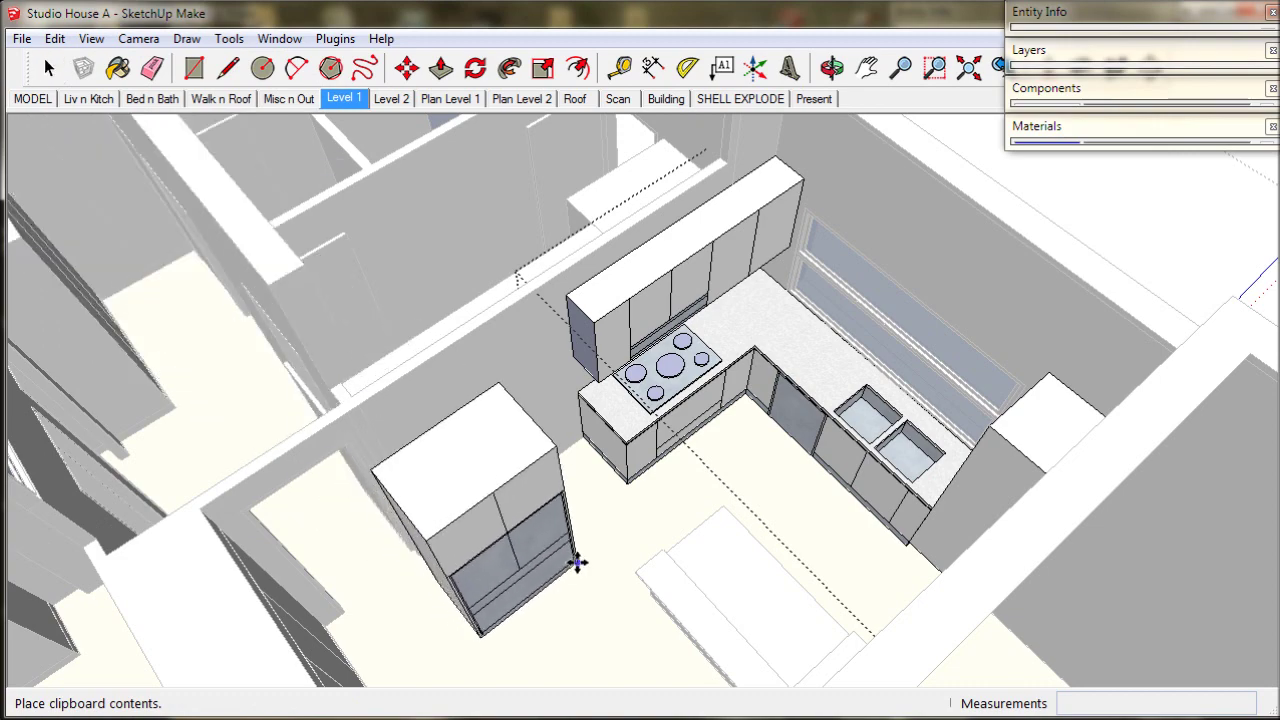
pyautogui.click(578, 553)
pyautogui.moveTo(666, 529); pyautogui.dragTo(705, 444, button='middle')
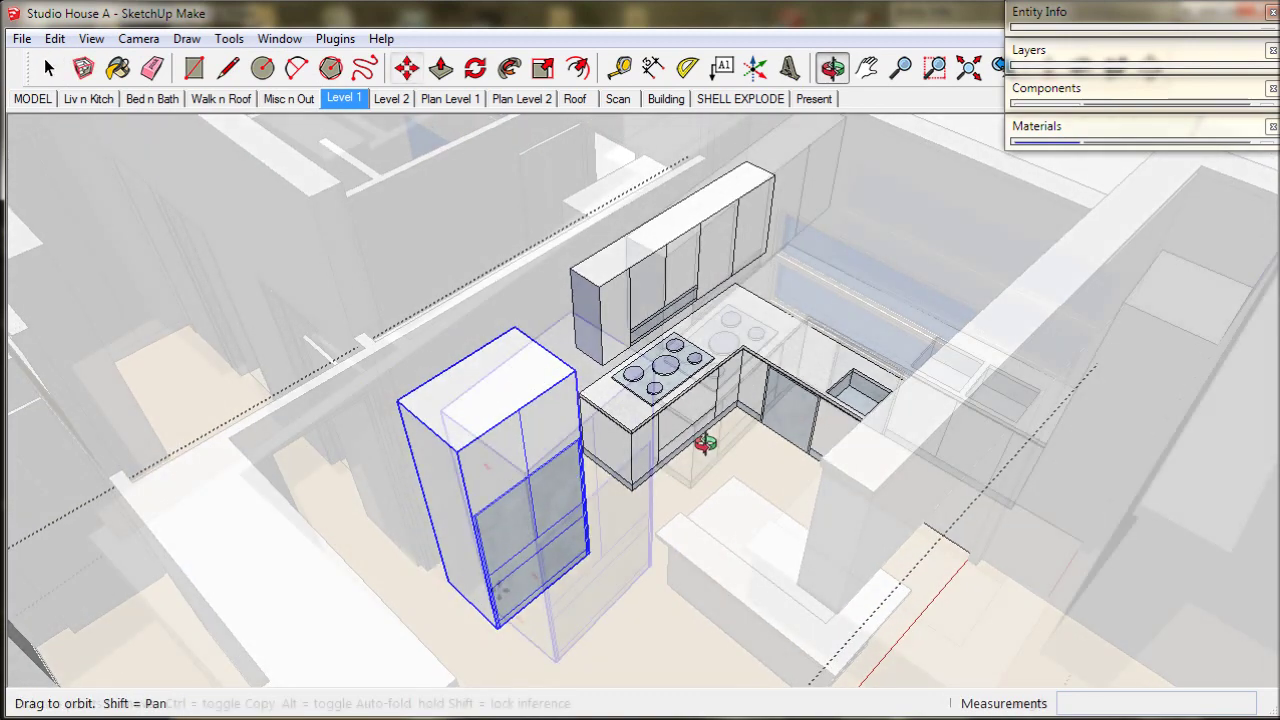
# Cancel the first move attempt from the tower's base corner and reframe the view.
pyautogui.scroll(6, 491, 600)
pyautogui.click(480, 632)
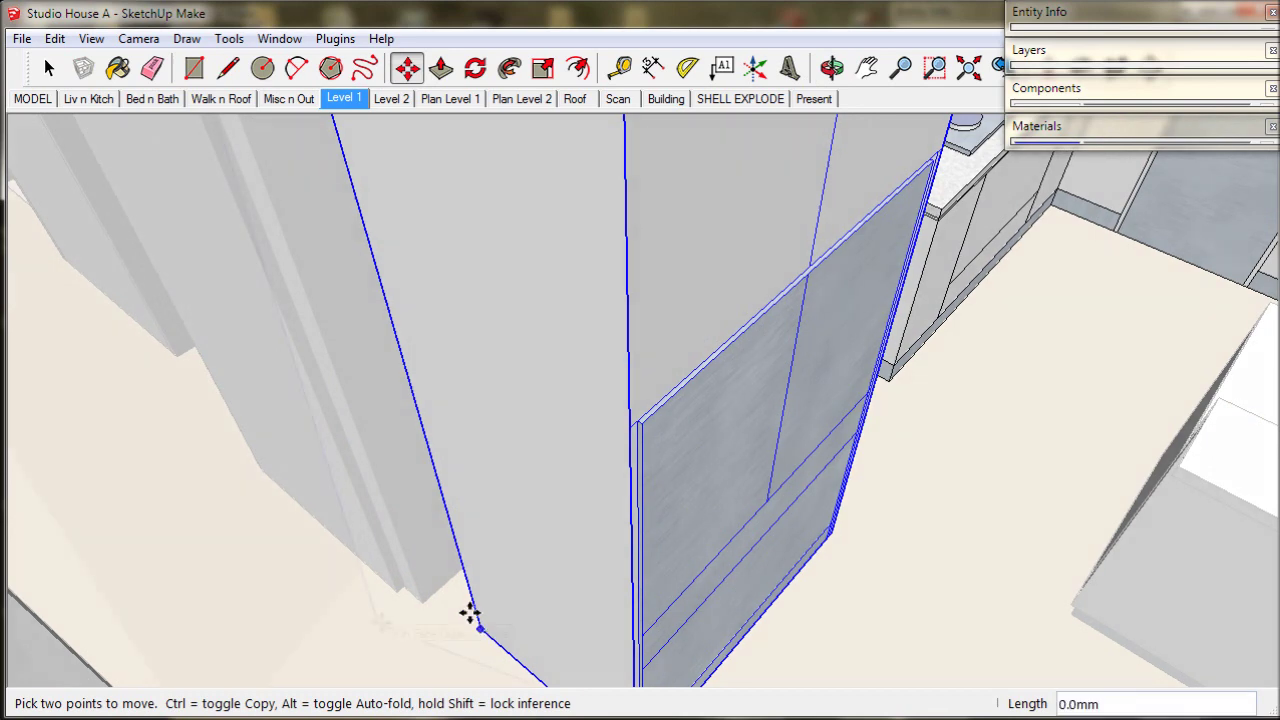
pyautogui.scroll(5, 383, 622)
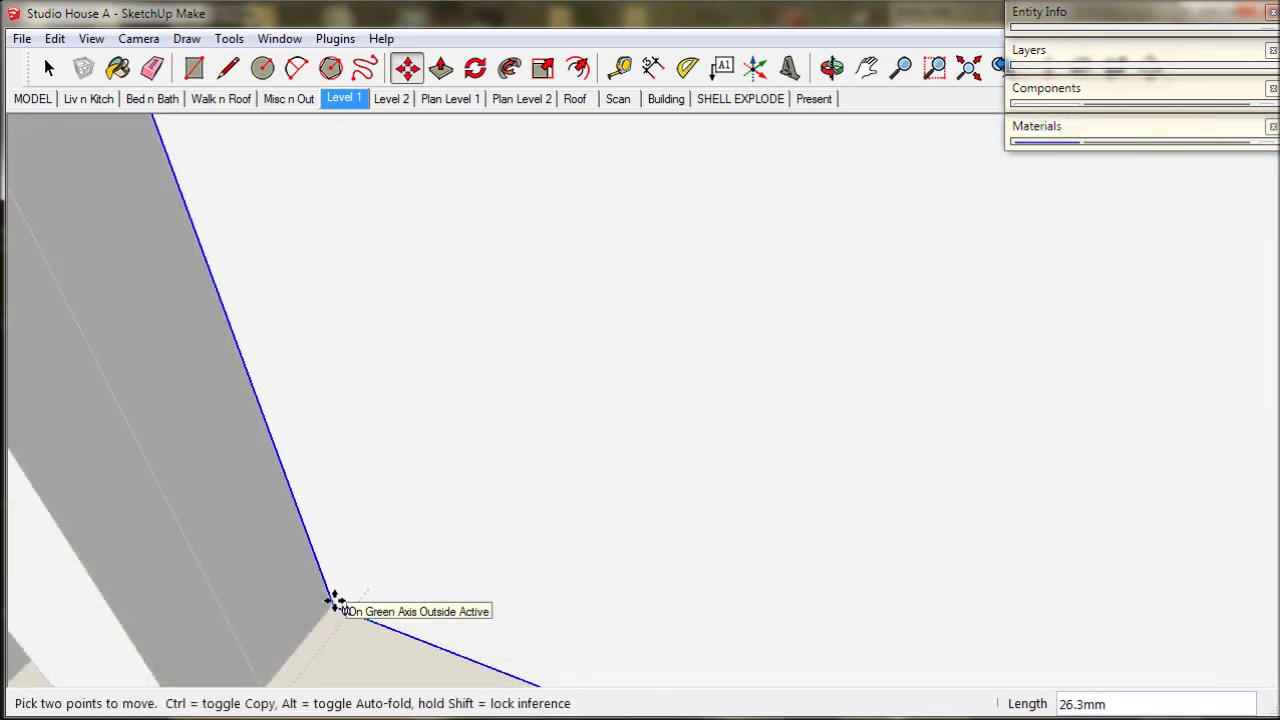
pyautogui.scroll(-3, 311, 600)
pyautogui.scroll(-10, 311, 600)
pyautogui.press('Escape')
pyautogui.press('space')
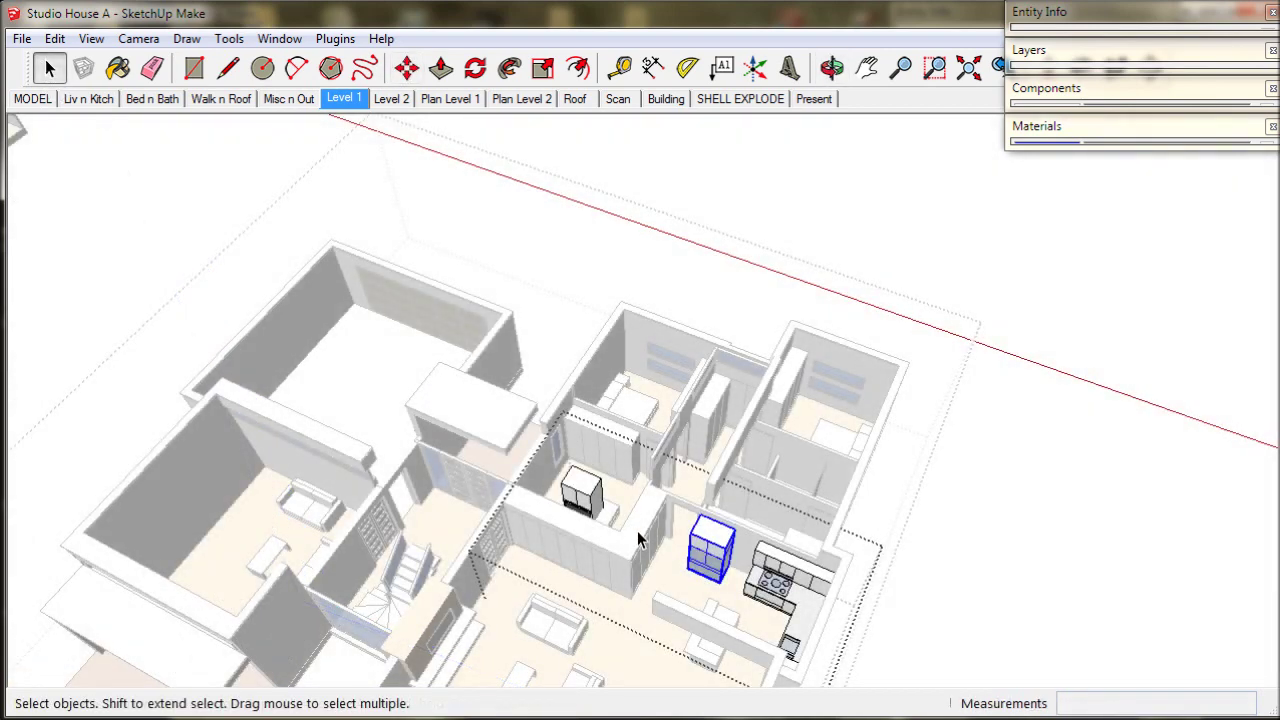
pyautogui.moveTo(566, 480); pyautogui.dragTo(500, 580, button='middle')
# Move the oven tower by its top corner onto the cupboard corner beside the cooktop.
pyautogui.click(405, 72)
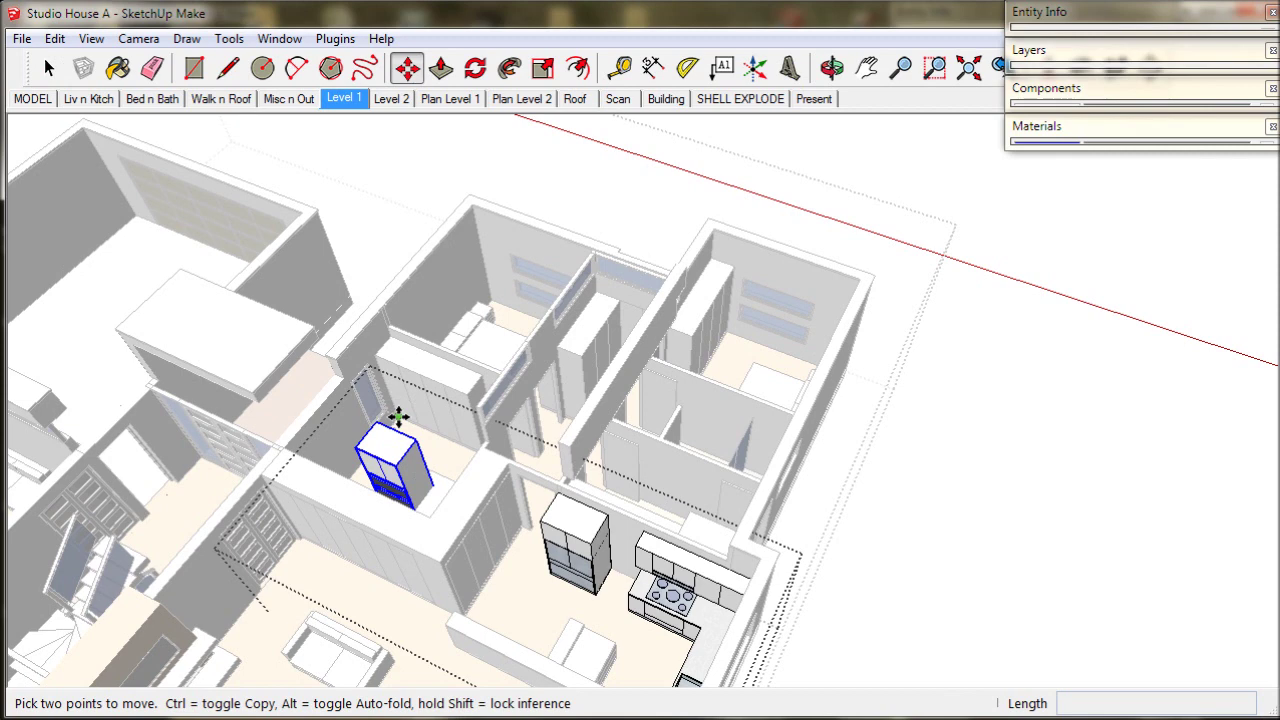
pyautogui.scroll(5, 392, 420)
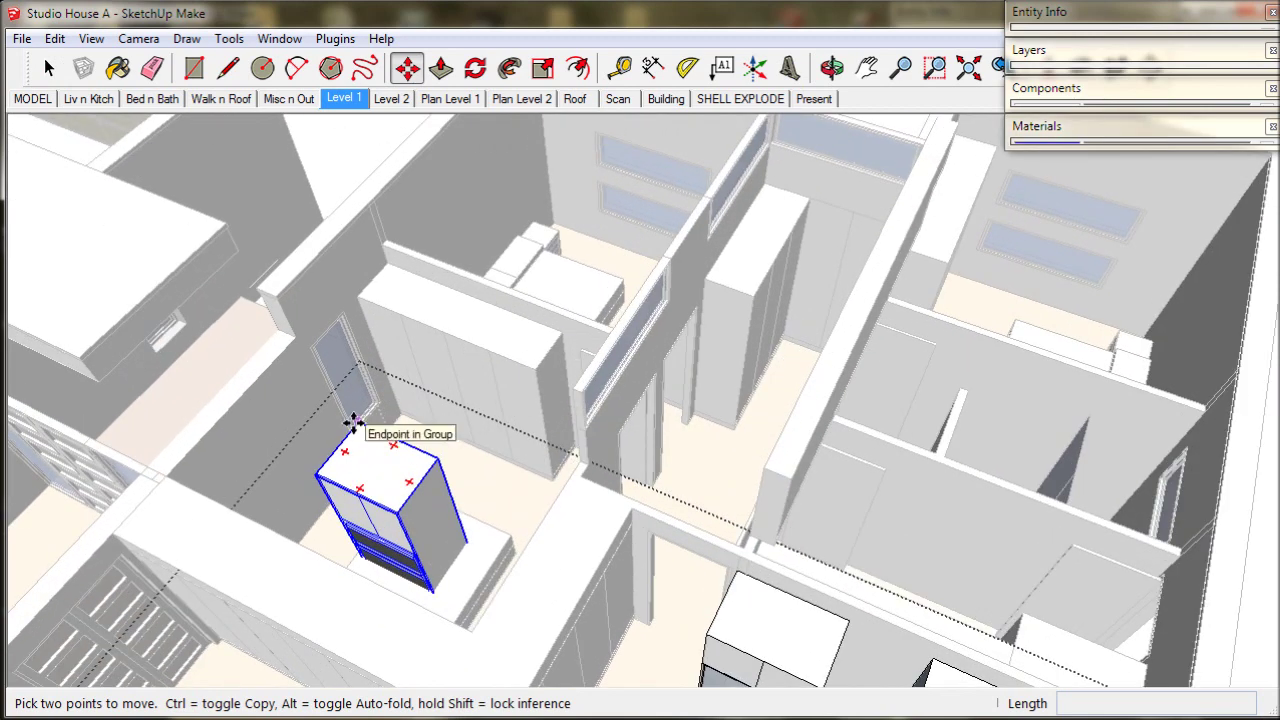
pyautogui.moveTo(360, 428); pyautogui.dragTo(363, 485, button='middle')
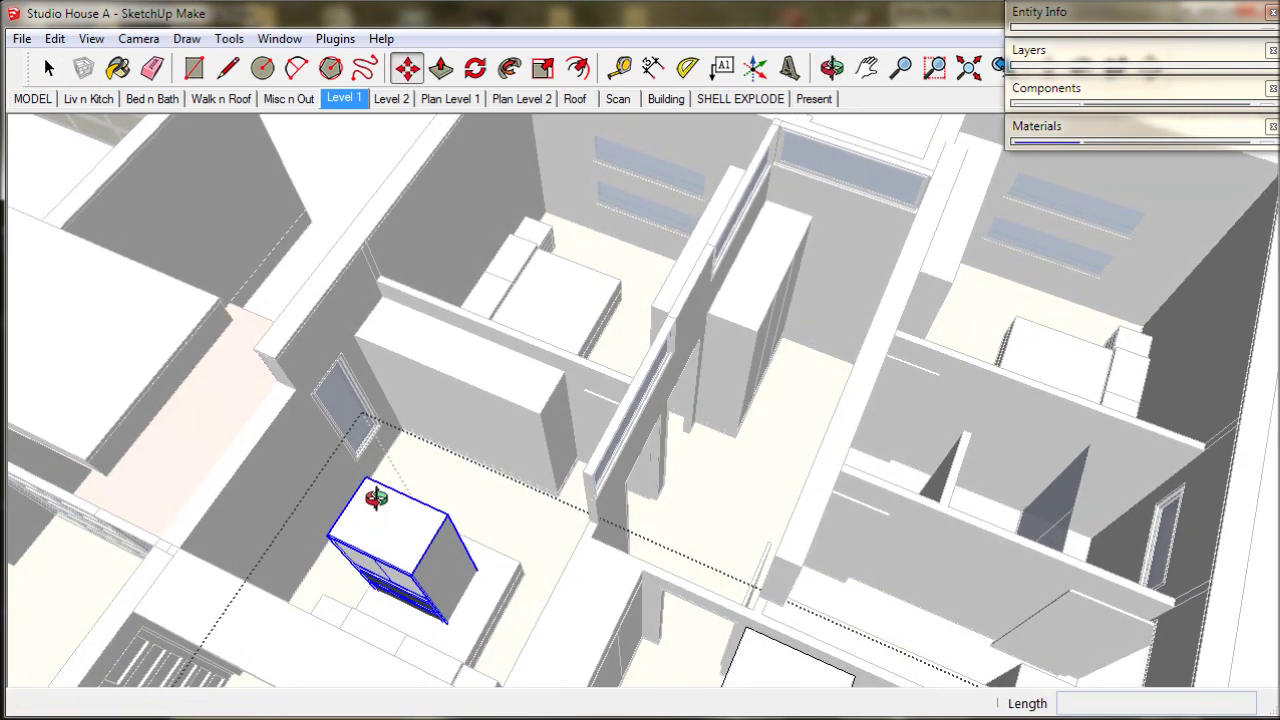
pyautogui.click(363, 483)
pyautogui.moveTo(749, 591); pyautogui.dragTo(360, 360, button='middle')
pyautogui.scroll(5, 600, 540)
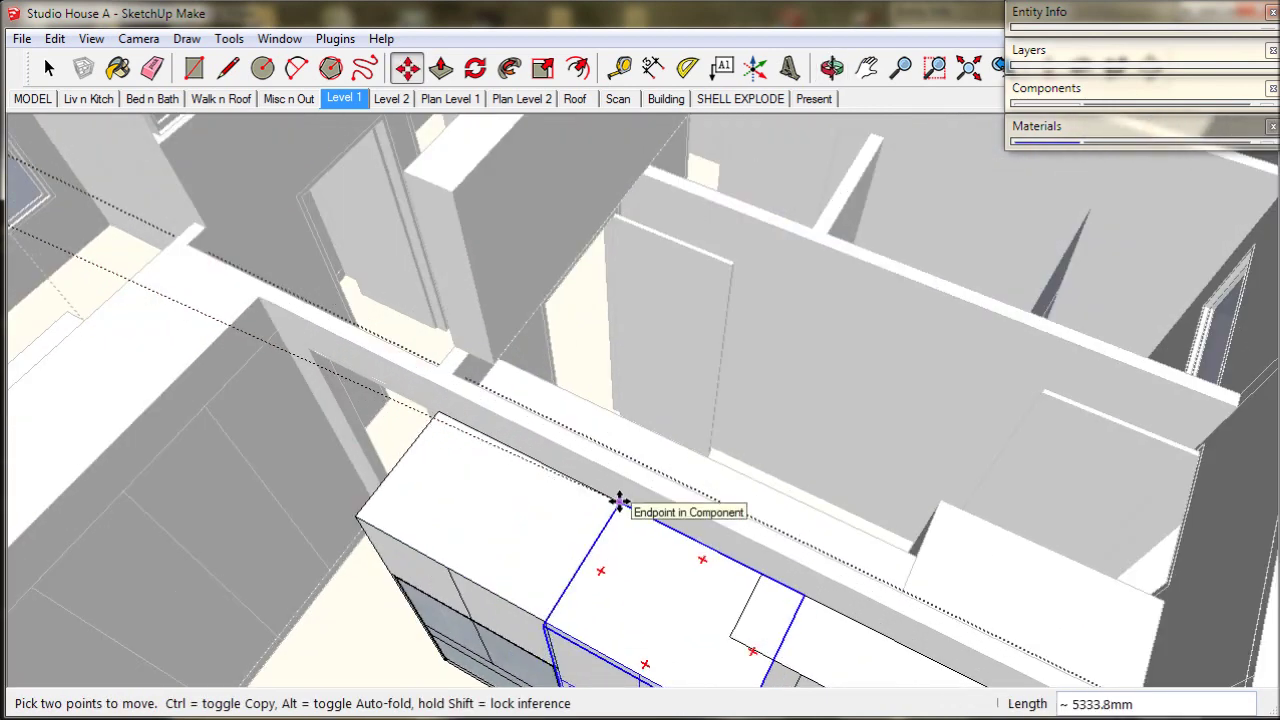
pyautogui.click(619, 502)
pyautogui.moveTo(674, 583); pyautogui.dragTo(601, 422, button='middle')
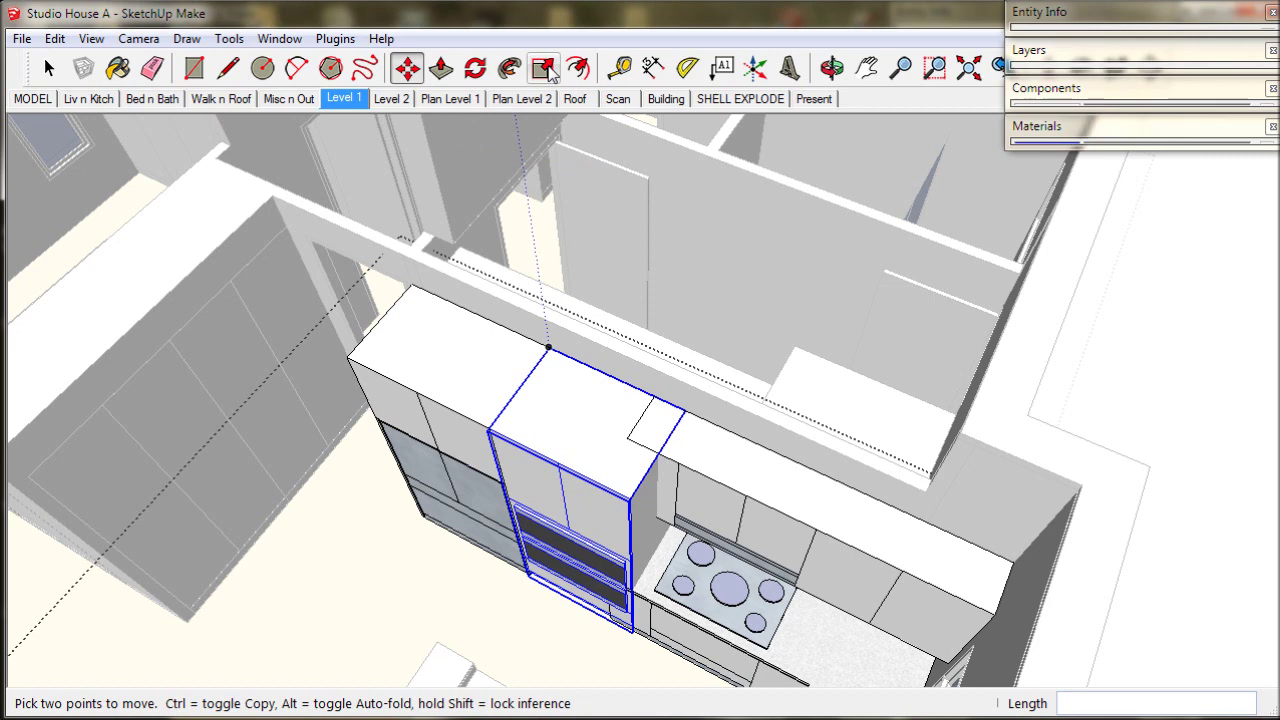
# Scale the oven tower to 0.78 along the red axis, then clear the selection.
pyautogui.click(544, 68)
pyautogui.moveTo(656, 538); pyautogui.dragTo(652, 394)
pyautogui.moveTo(652, 394); pyautogui.dragTo(751, 460, button='middle')
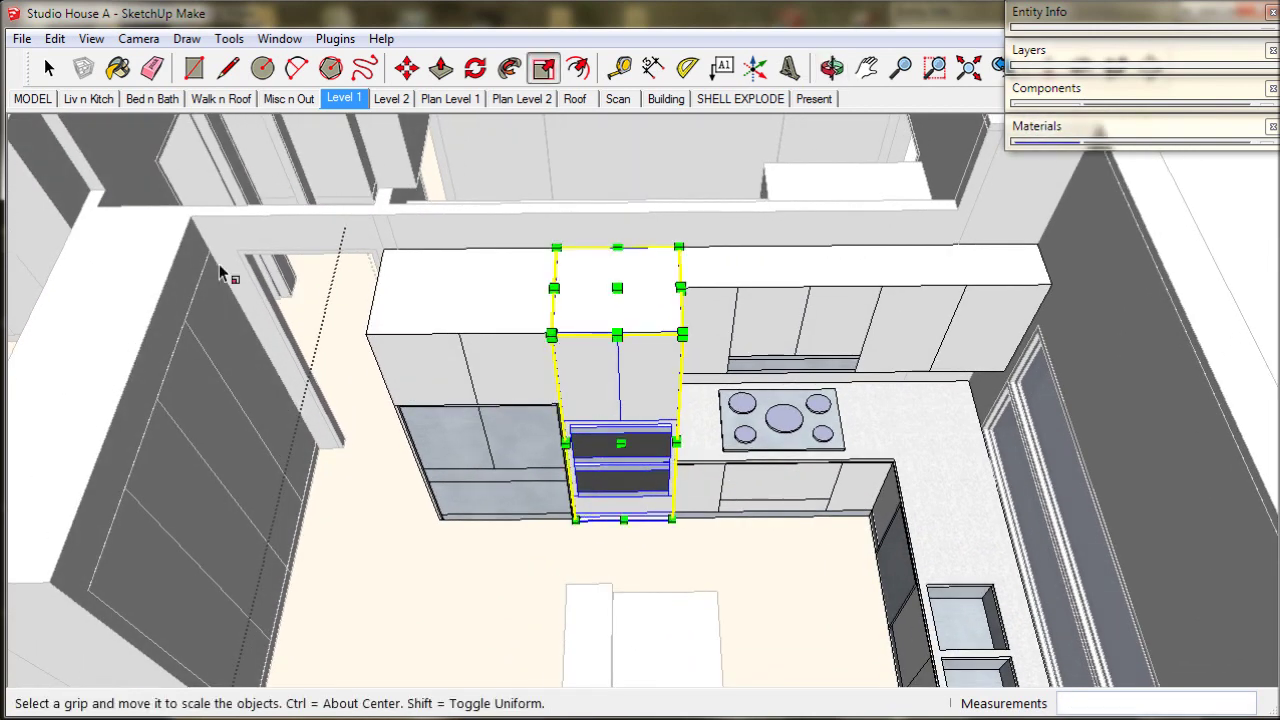
pyautogui.press('space')
pyautogui.click(769, 547)
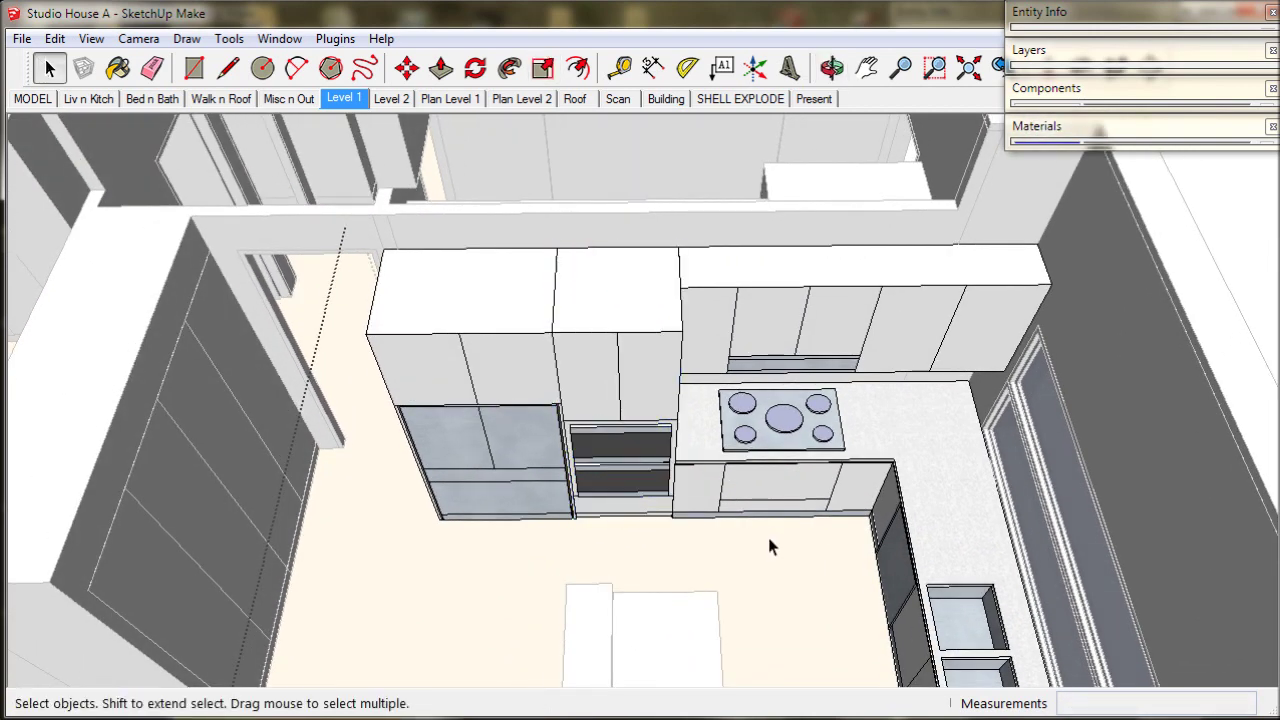
pyautogui.scroll(3, 776, 488)
pyautogui.click(776, 488)
# Open the cooktop cabinet group and start a vertical line at the middle door's bottom edge.
pyautogui.moveTo(776, 488); pyautogui.dragTo(818, 450, button='middle')
pyautogui.doubleClick(775, 505)
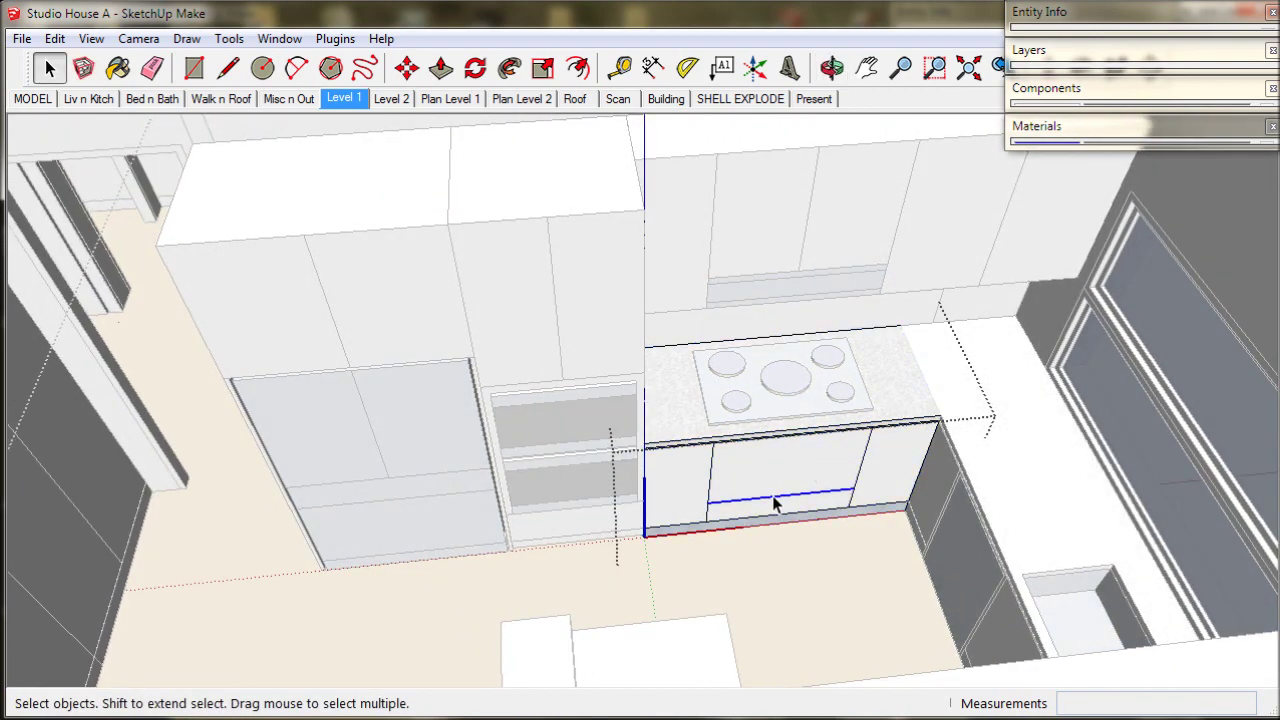
pyautogui.scroll(3, 773, 505)
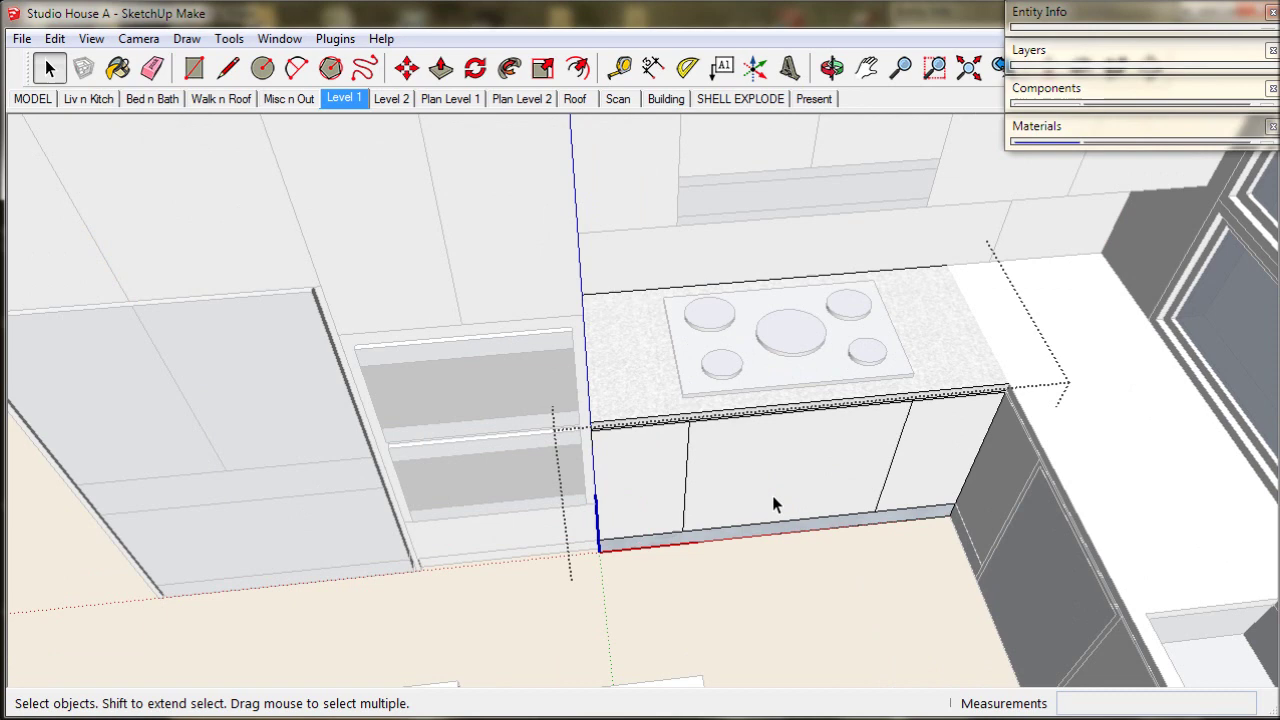
pyautogui.moveTo(772, 495); pyautogui.dragTo(766, 486, button='middle')
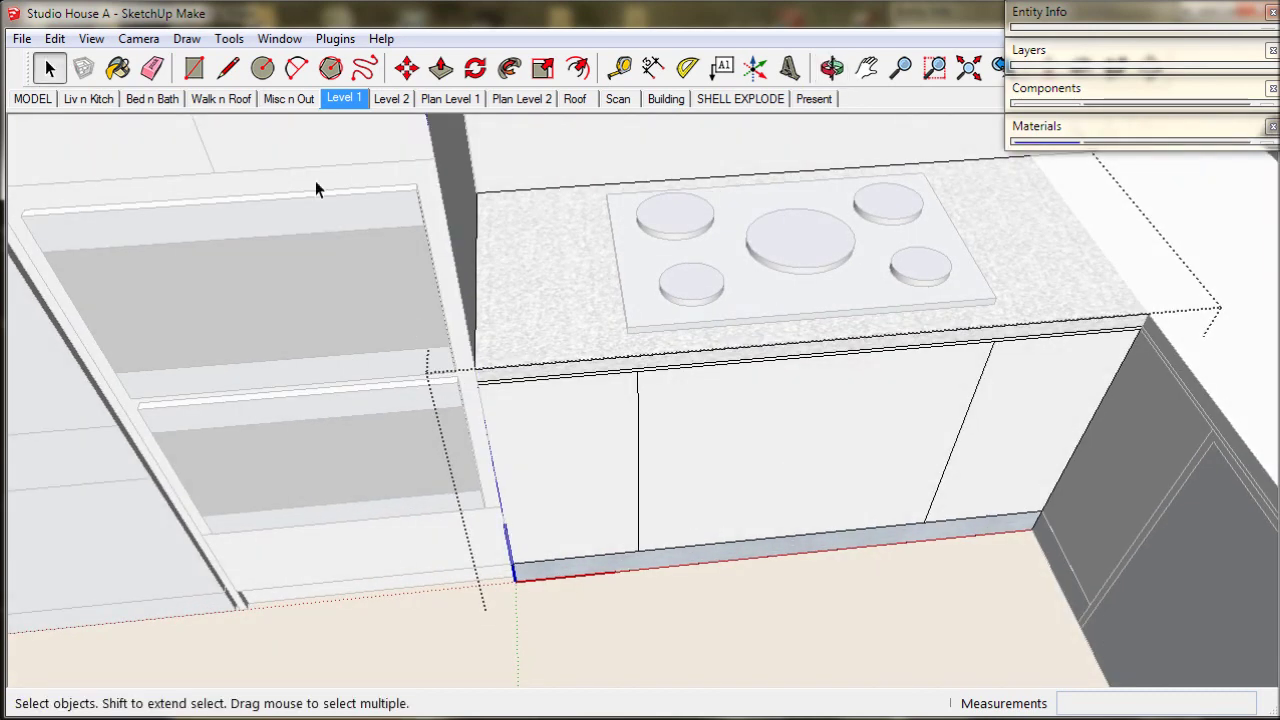
pyautogui.click(230, 68)
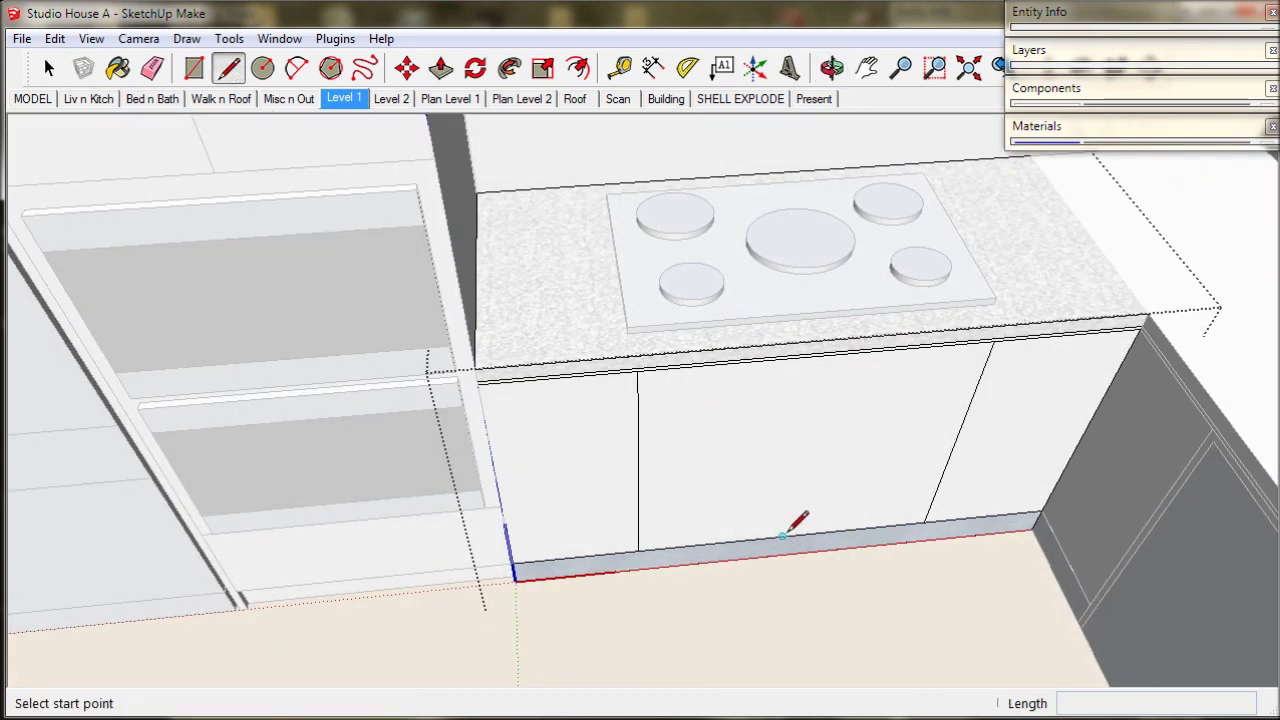
pyautogui.click(783, 536)
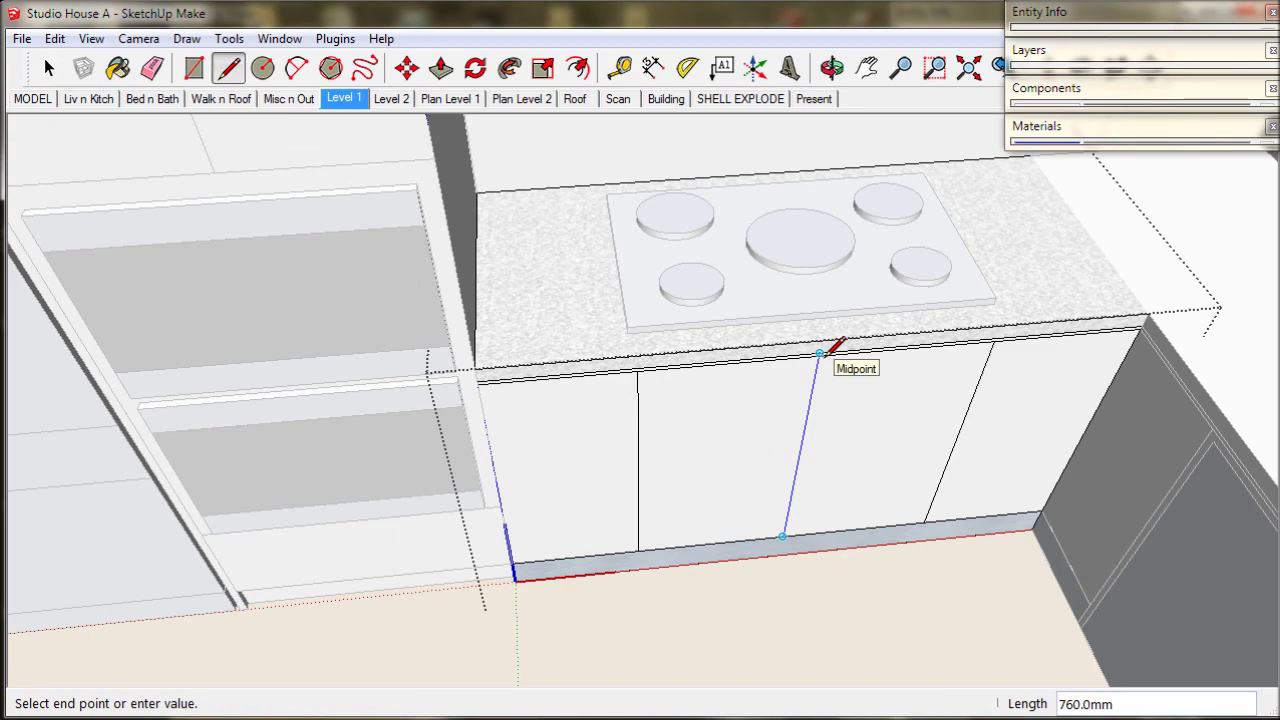
pyautogui.scroll(3, 821, 350)
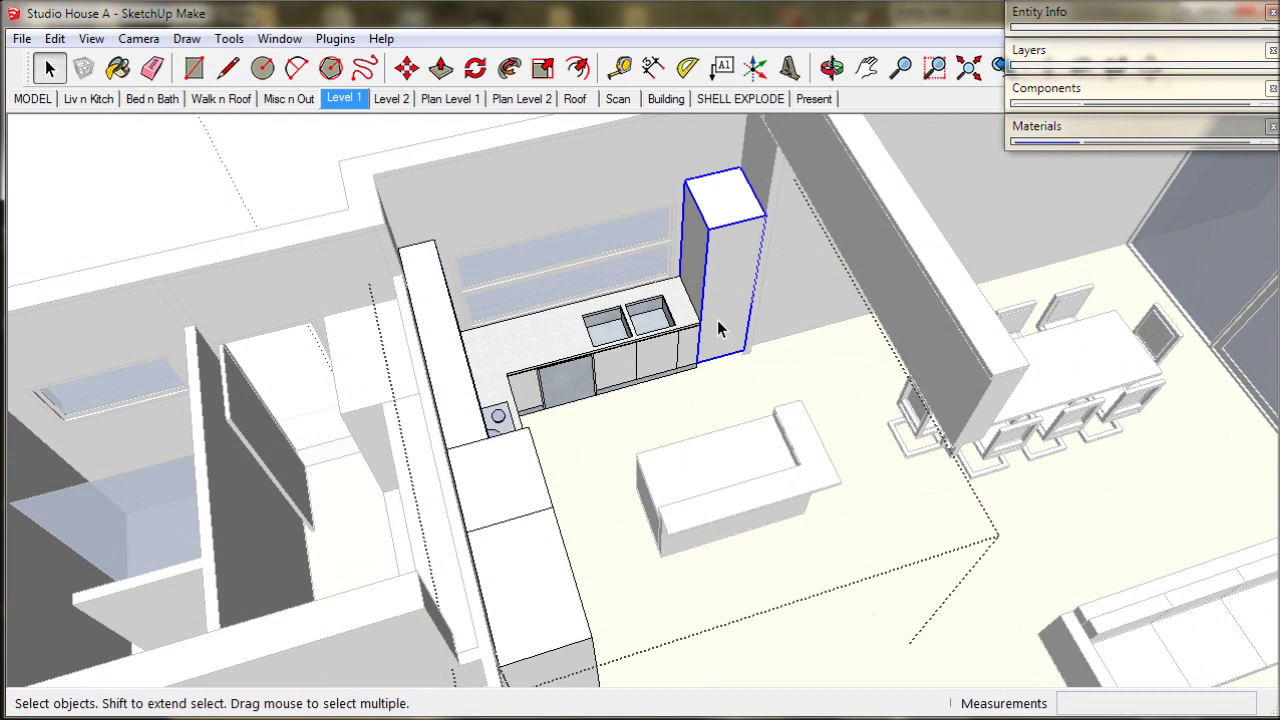
# Delete the tall cabinet beside the sink.
pyautogui.press('Delete')
pyautogui.moveTo(717, 320); pyautogui.dragTo(450, 243, button='middle')
pyautogui.scroll(5, 697, 352)
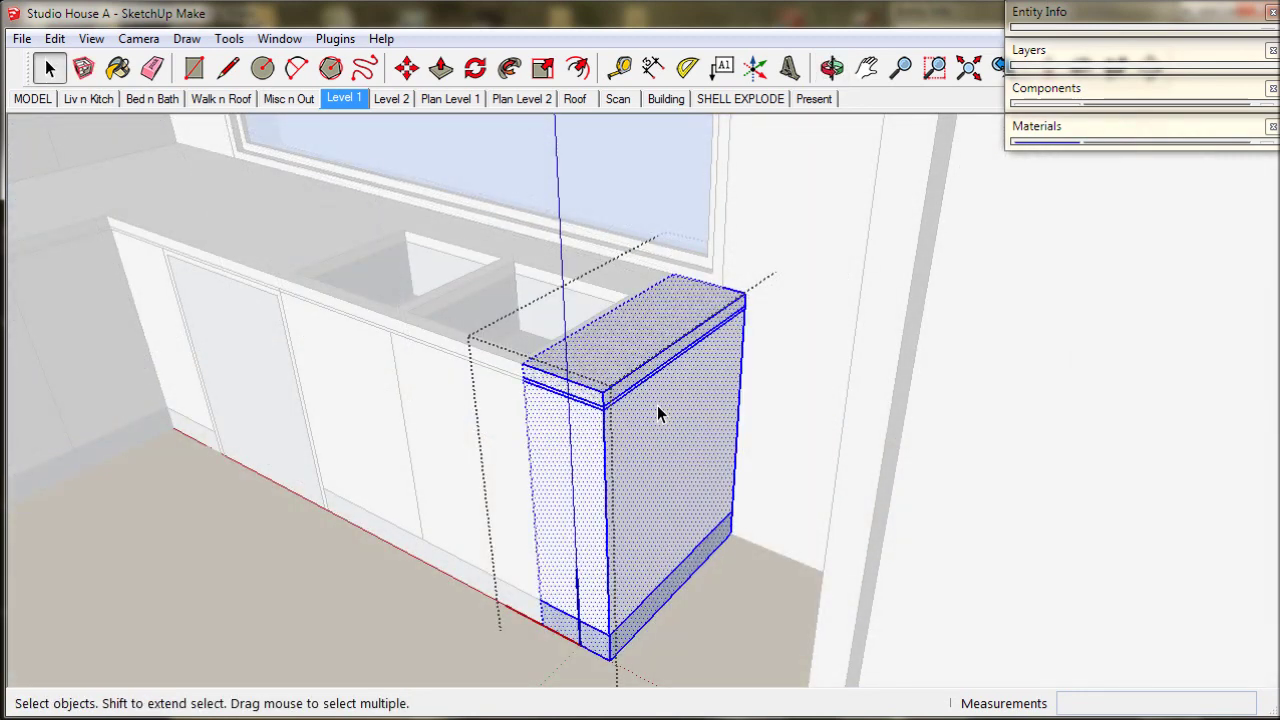
pyautogui.moveTo(670, 420)
pyautogui.mouseDown(button='middle')
pyautogui.moveTo(643, 417)
pyautogui.moveTo(666, 429)
pyautogui.mouseUp(button='middle')
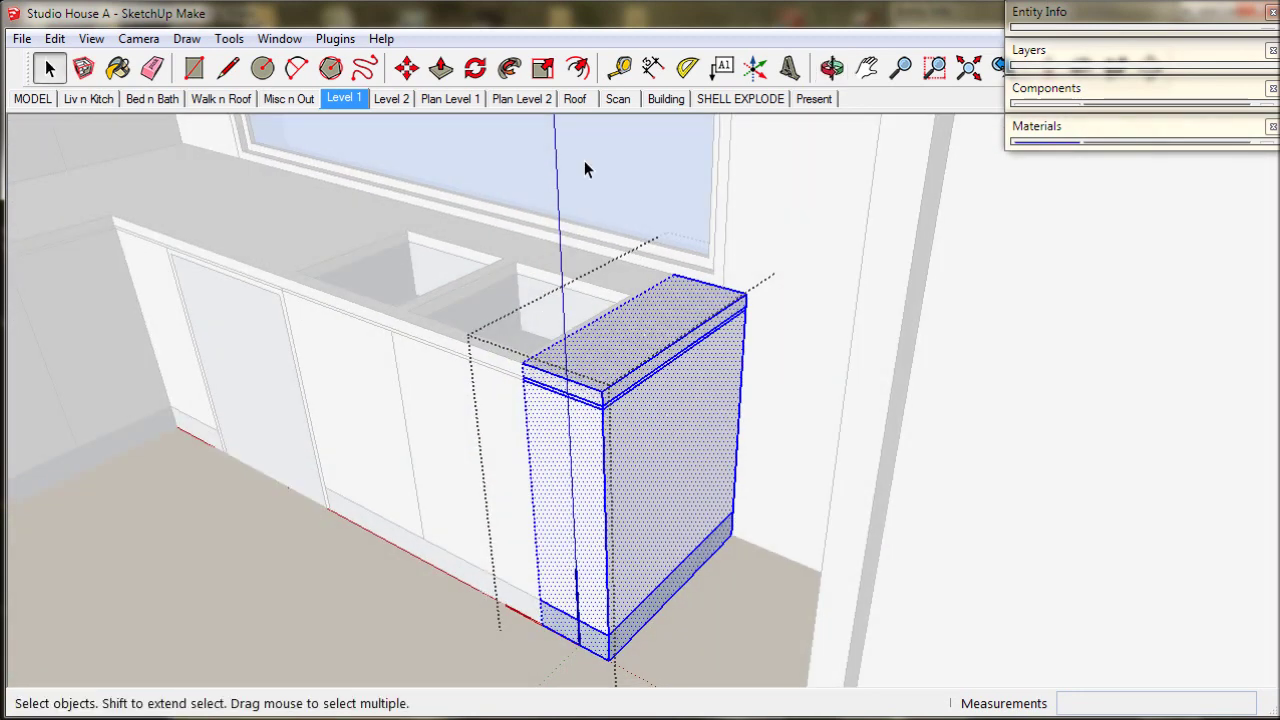
# Push/Pull the benchtop and cabinet side out 600 mm.
pyautogui.click(442, 68)
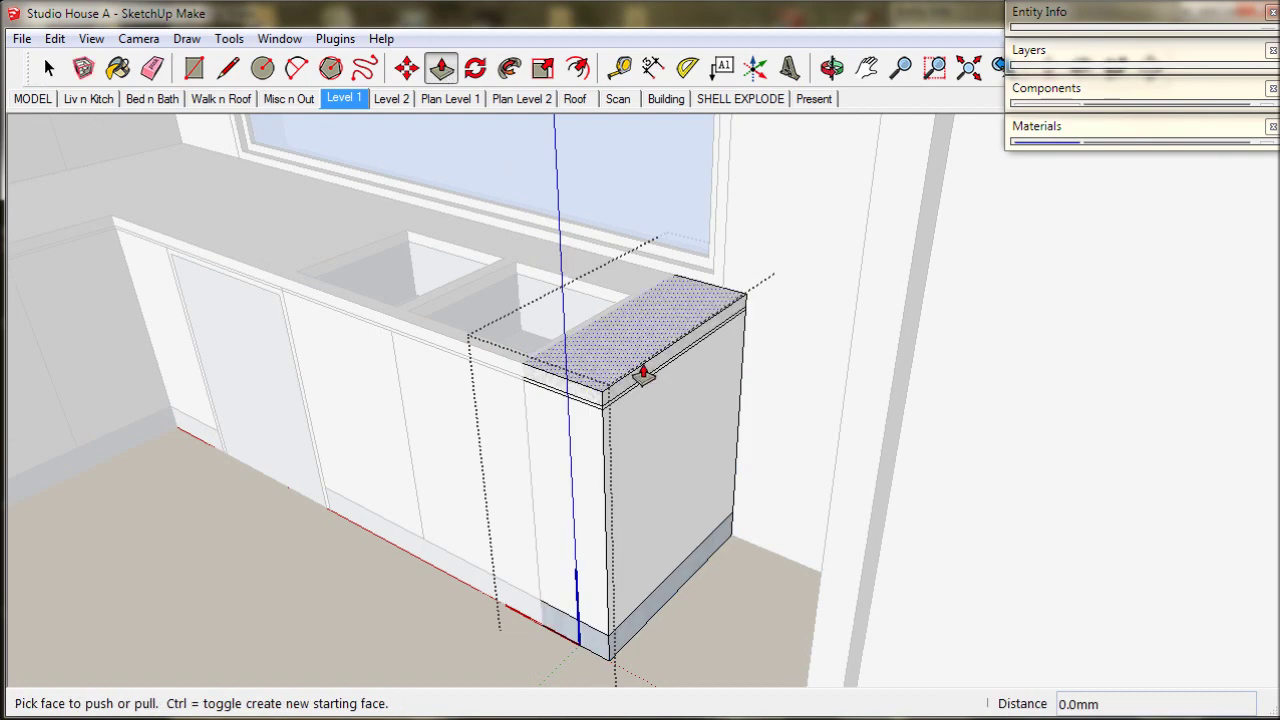
pyautogui.moveTo(645, 380); pyautogui.dragTo(749, 403)
pyautogui.moveTo(749, 403); pyautogui.dragTo(940, 412, button='middle')
pyautogui.moveTo(940, 412); pyautogui.dragTo(890, 366)
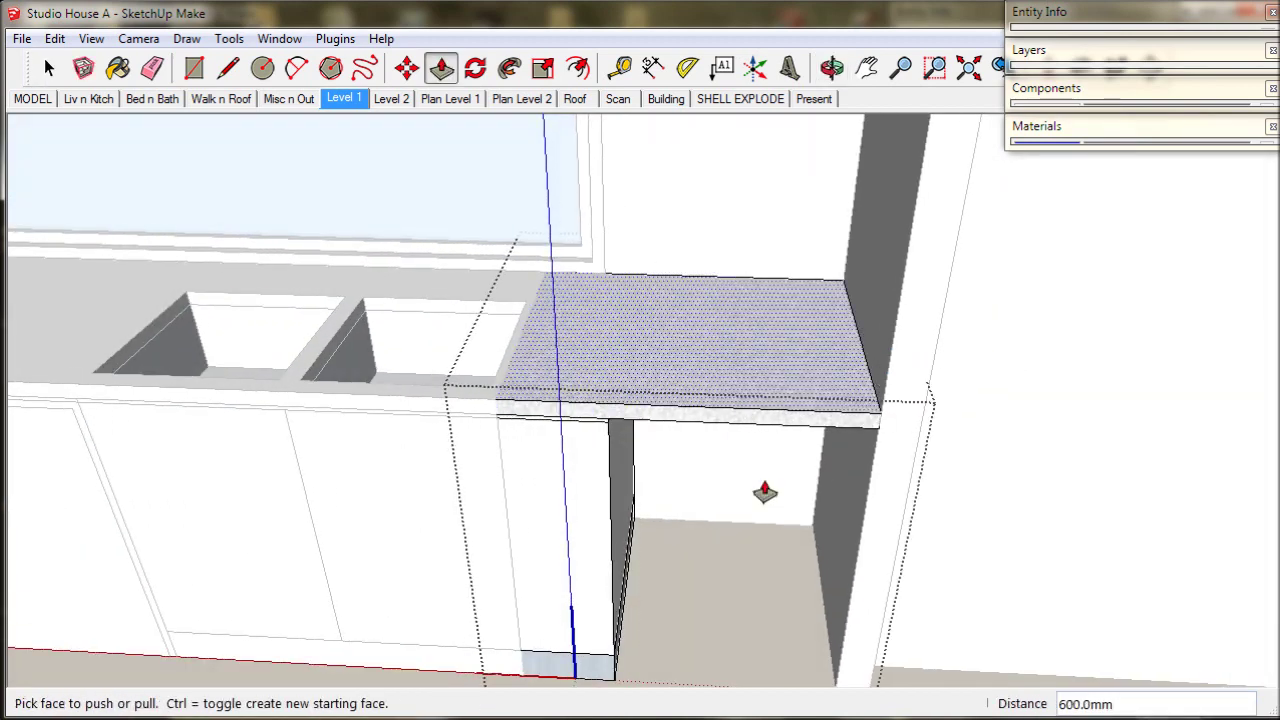
pyautogui.moveTo(766, 491); pyautogui.dragTo(543, 400, button='middle')
pyautogui.scroll(5, 531, 331)
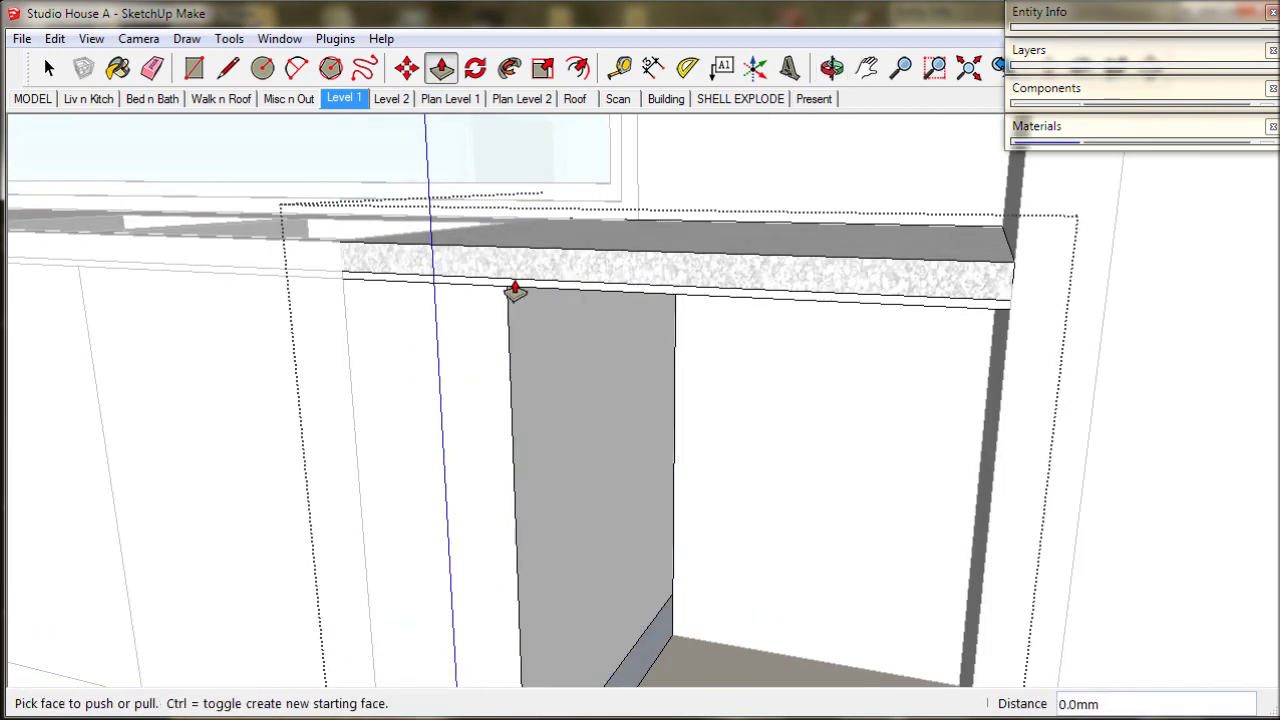
pyautogui.moveTo(518, 298); pyautogui.dragTo(589, 451)
pyautogui.moveTo(589, 451); pyautogui.dragTo(497, 277, button='middle')
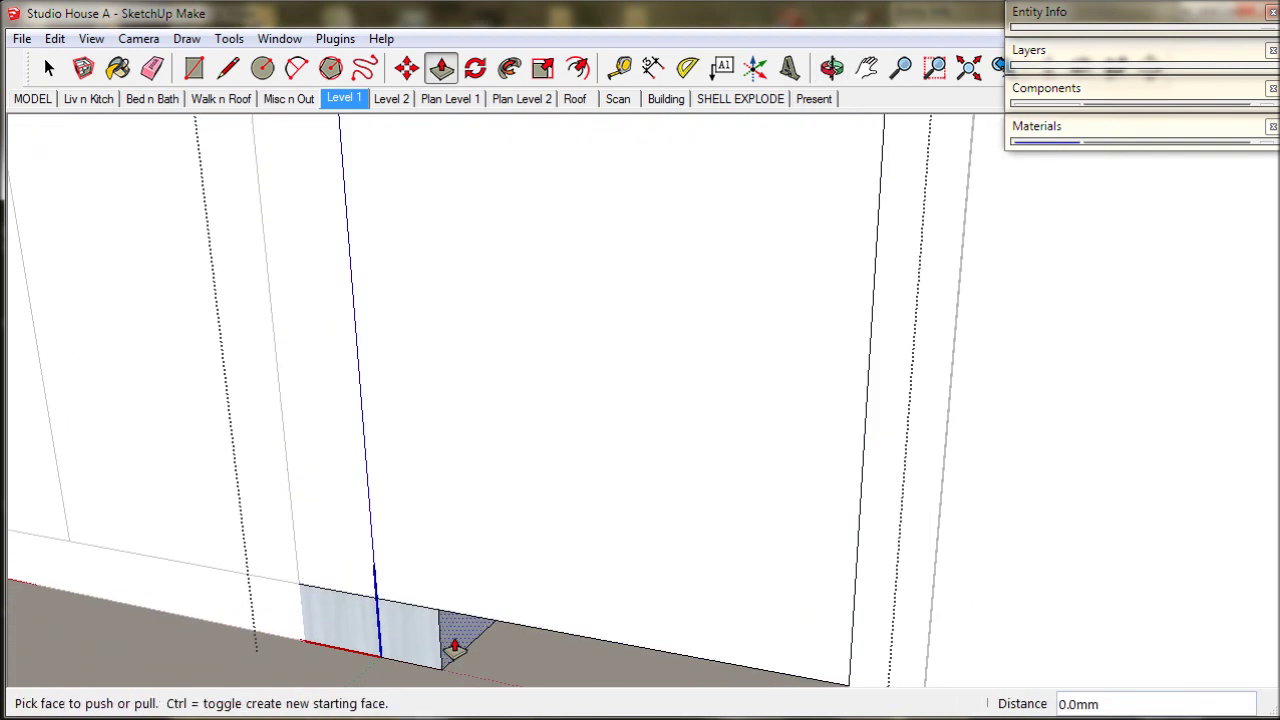
# Draw a line from the cupboard's bottom edge to its top midpoint, splitting it into two doors.
pyautogui.moveTo(457, 631); pyautogui.dragTo(481, 658, button='middle')
pyautogui.scroll(-5, 477, 654)
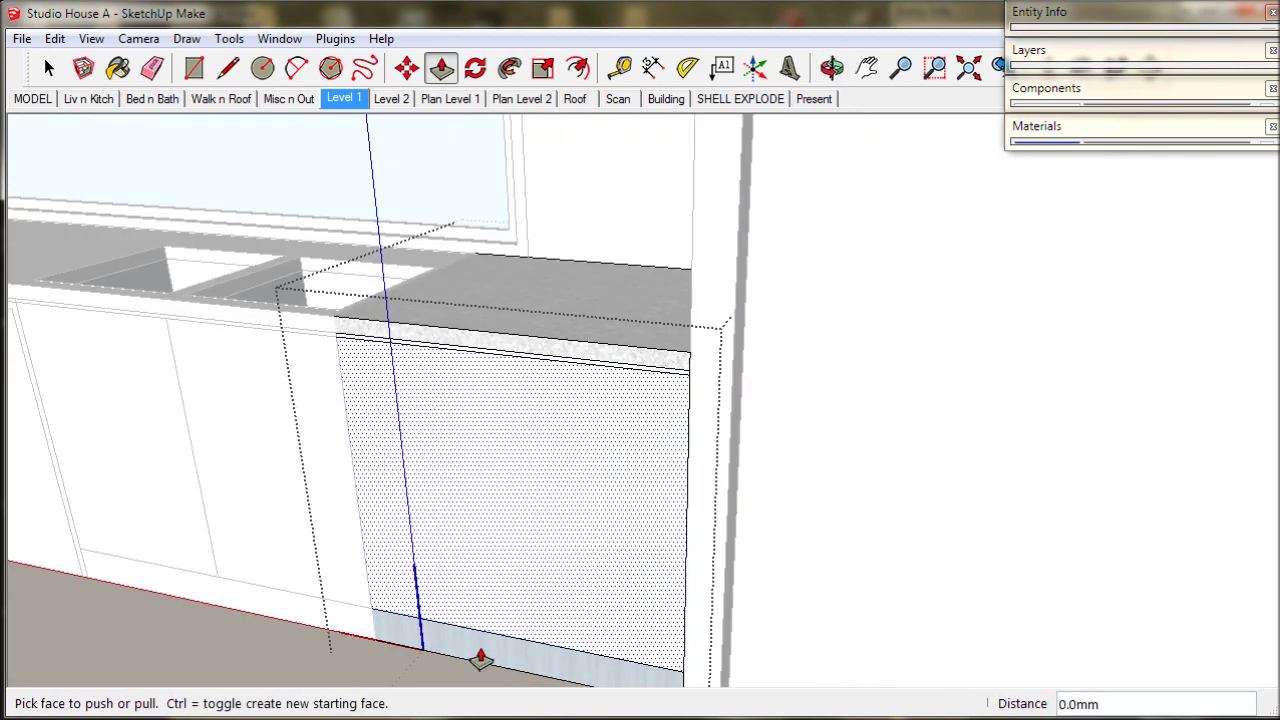
pyautogui.moveTo(474, 609); pyautogui.dragTo(655, 625, button='middle')
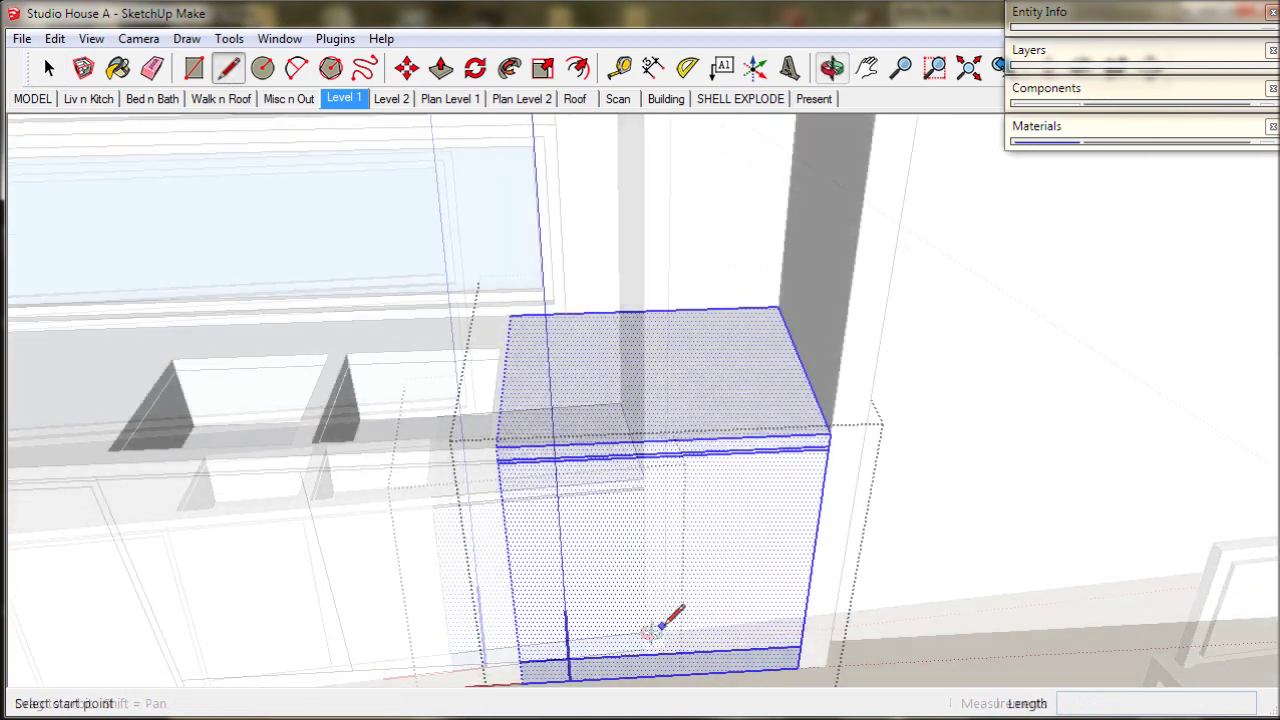
pyautogui.click(677, 651)
pyautogui.scroll(3, 680, 634)
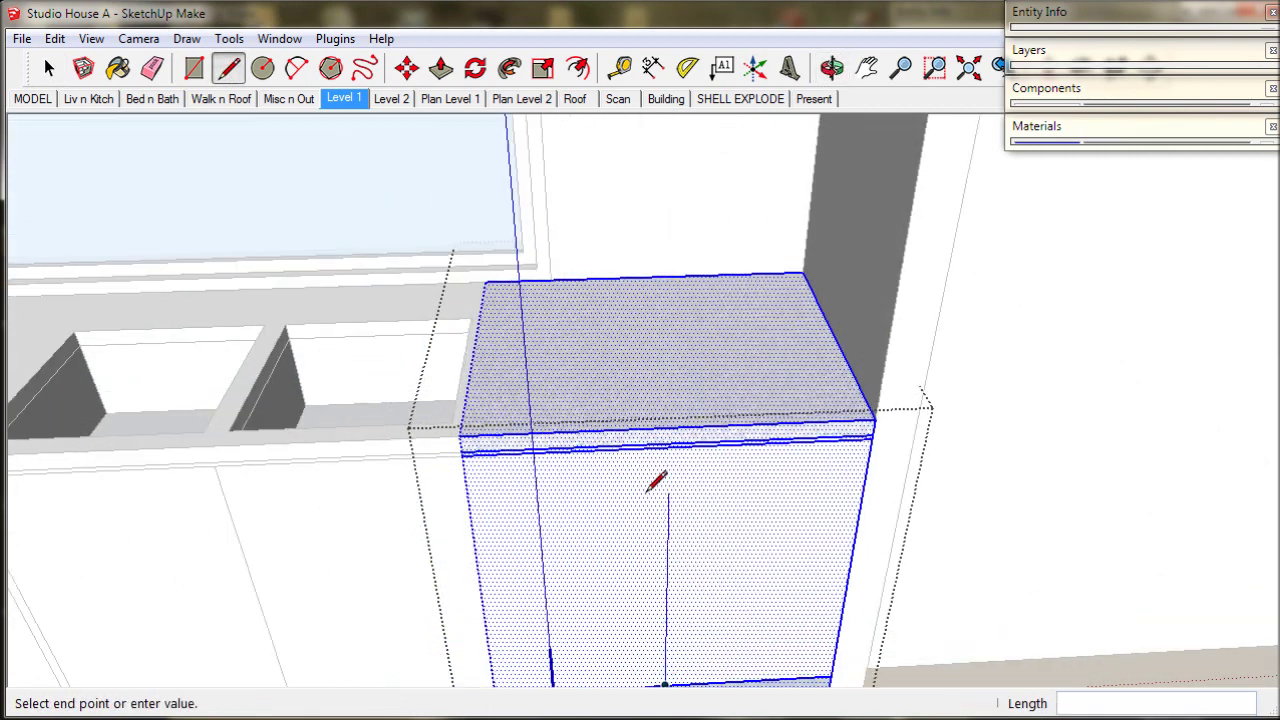
pyautogui.click(677, 432)
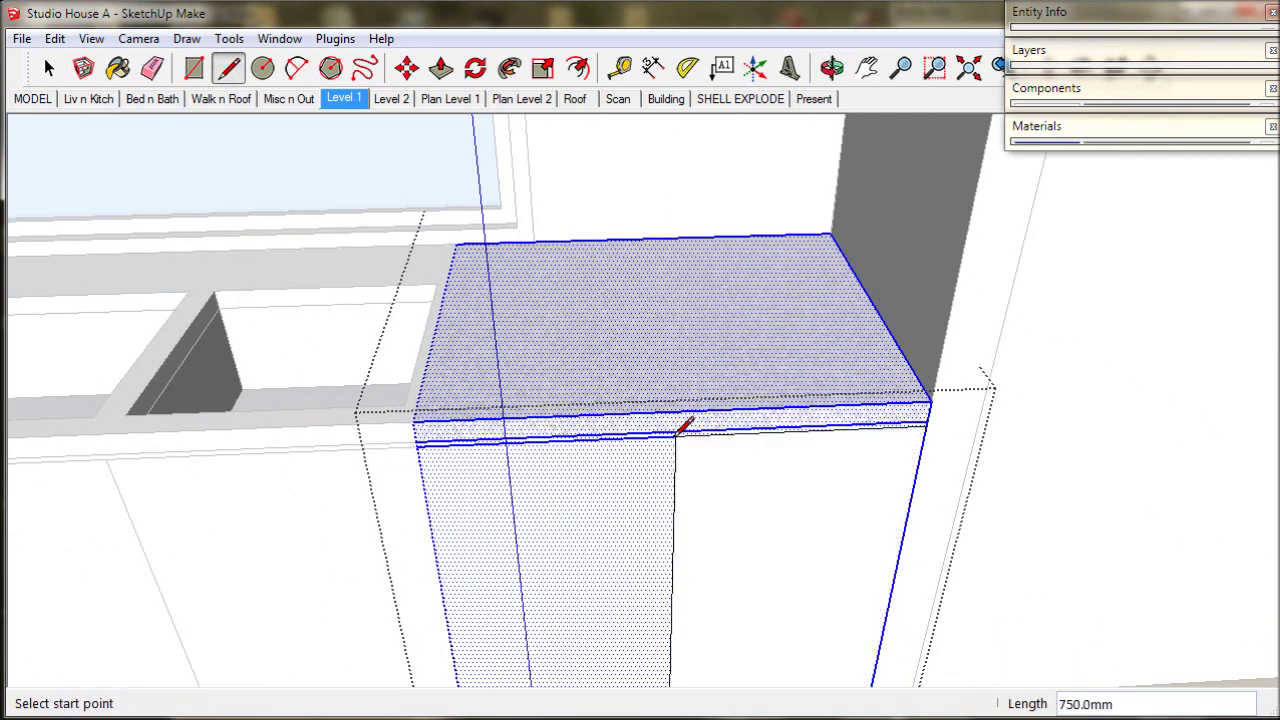
pyautogui.click(48, 68)
# Save the Studio House A model.
pyautogui.click(714, 131)
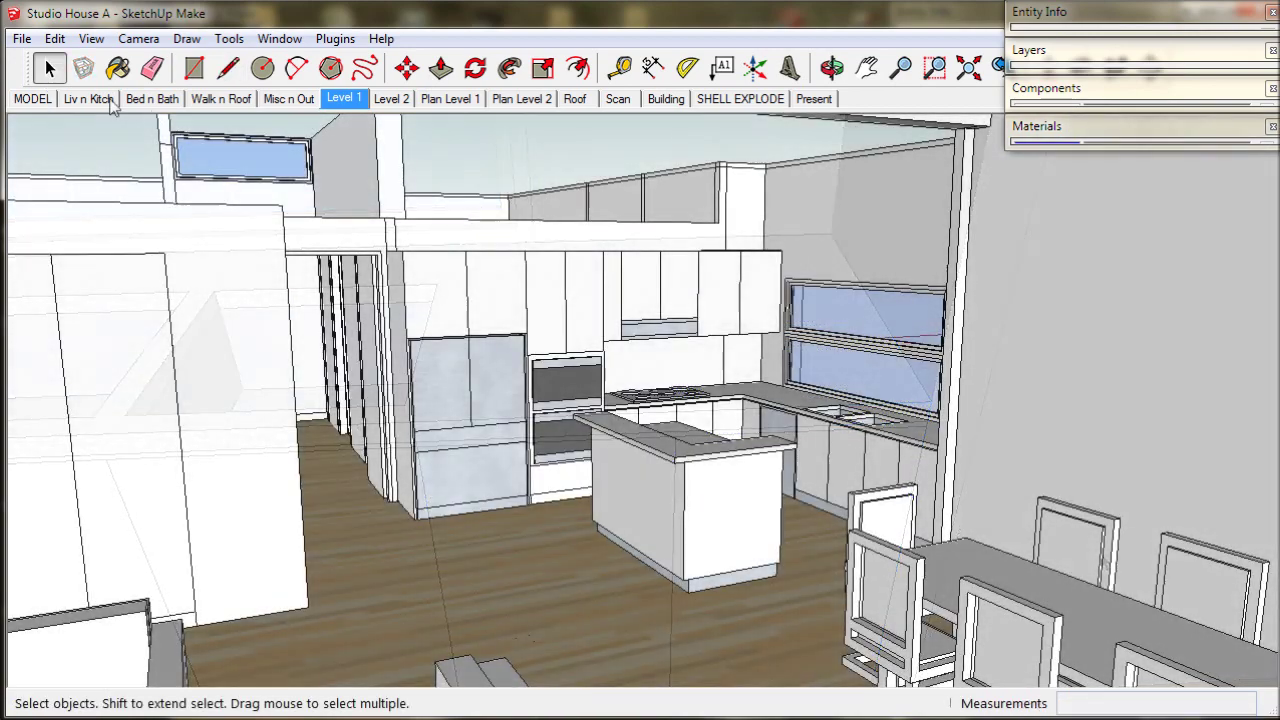
pyautogui.click(21, 38)
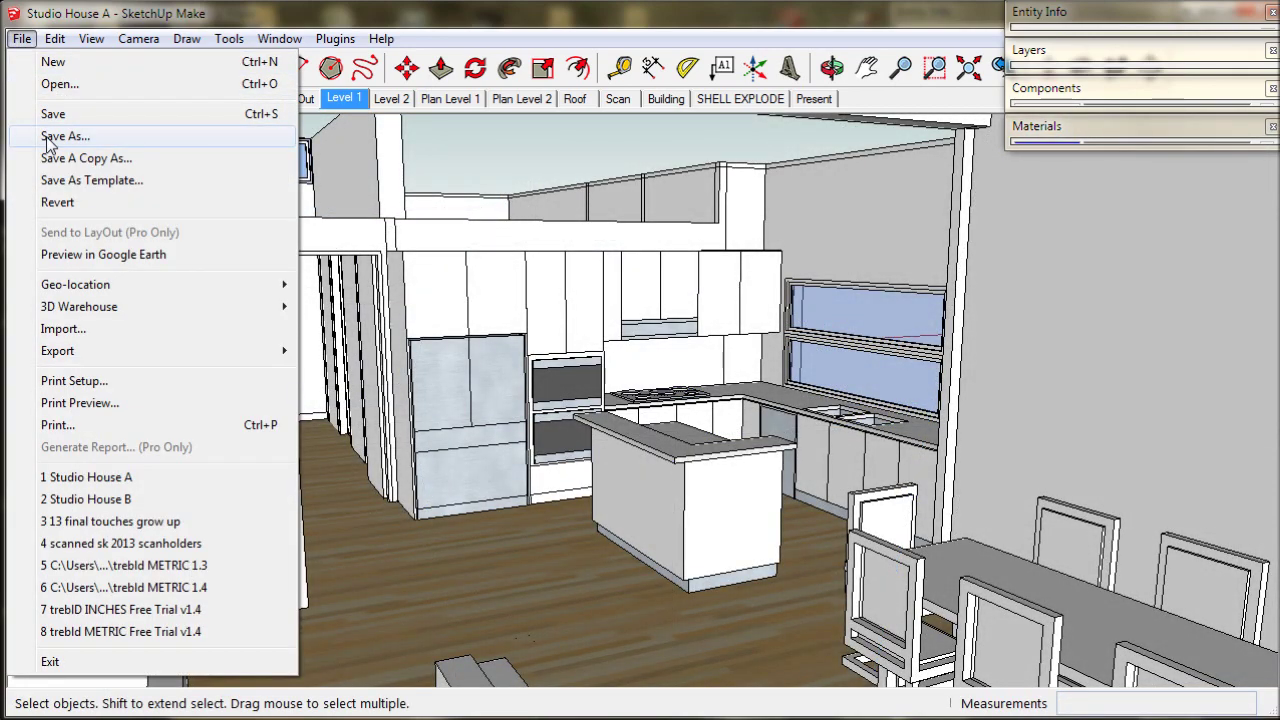
pyautogui.click(52, 115)
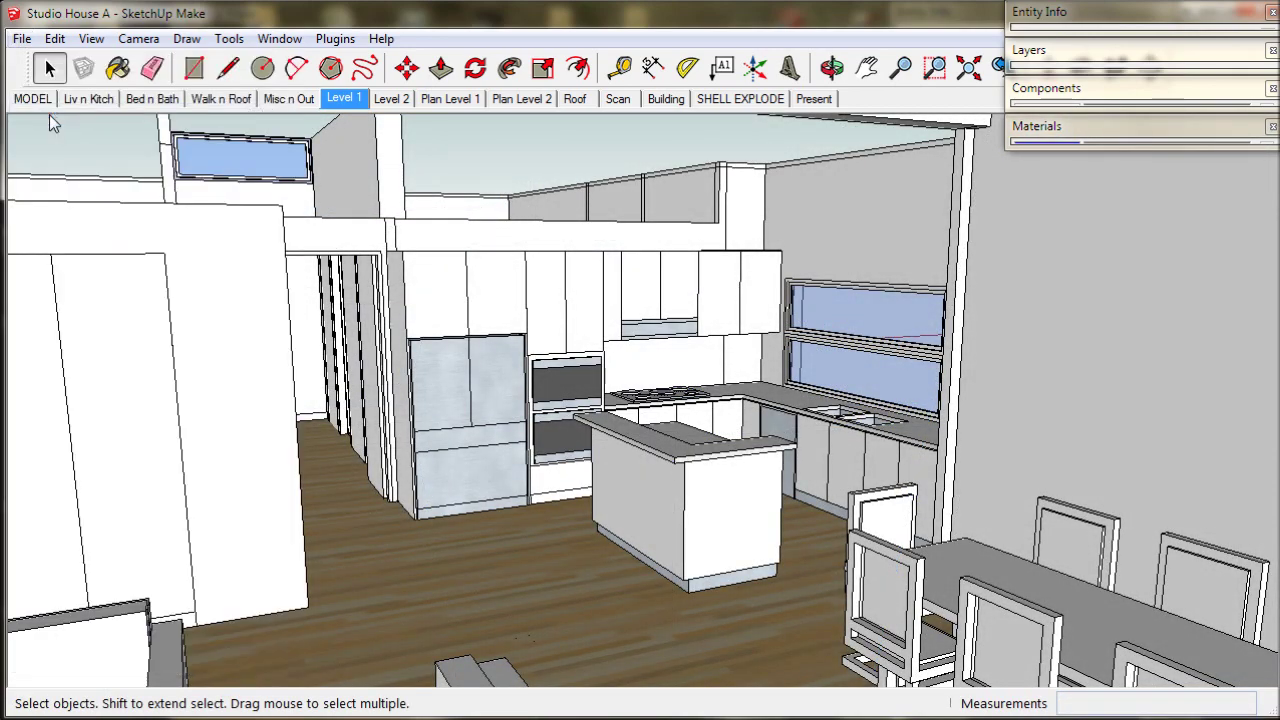